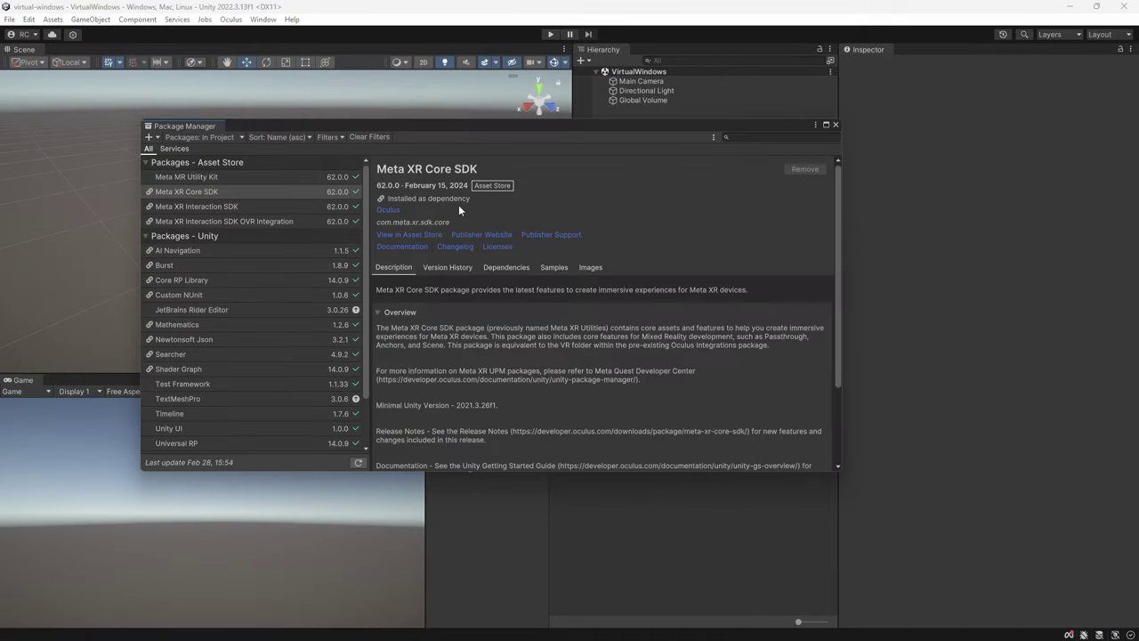
Review the Meta XR Core SDK and Meta MR Utility Kit package details, and close the package manager
left_click(254, 193)
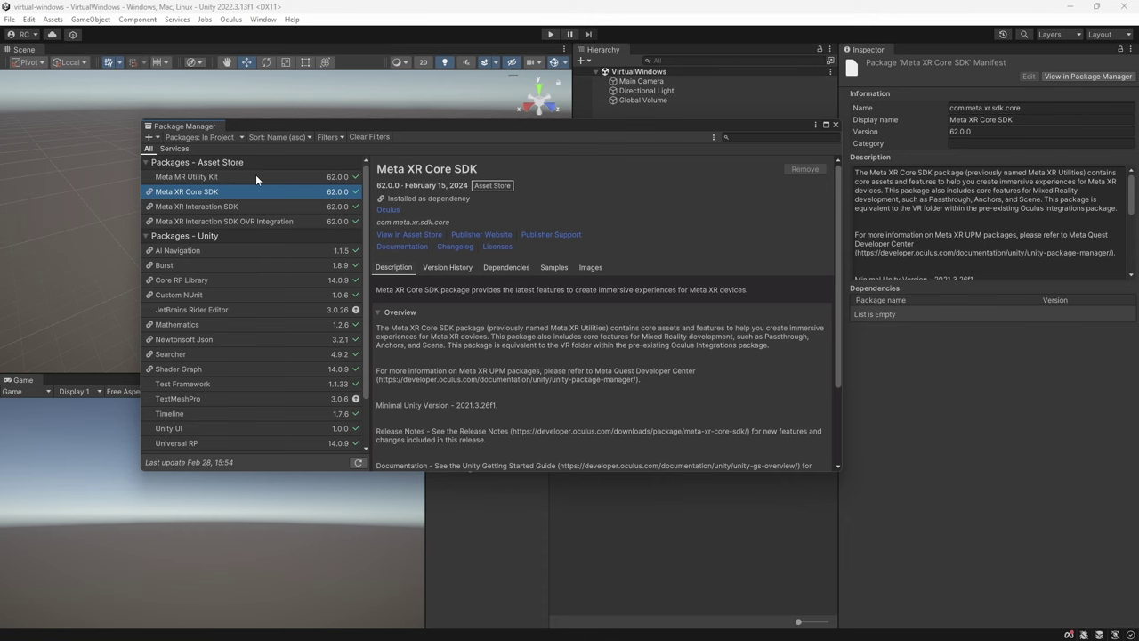
left_click(256, 176)
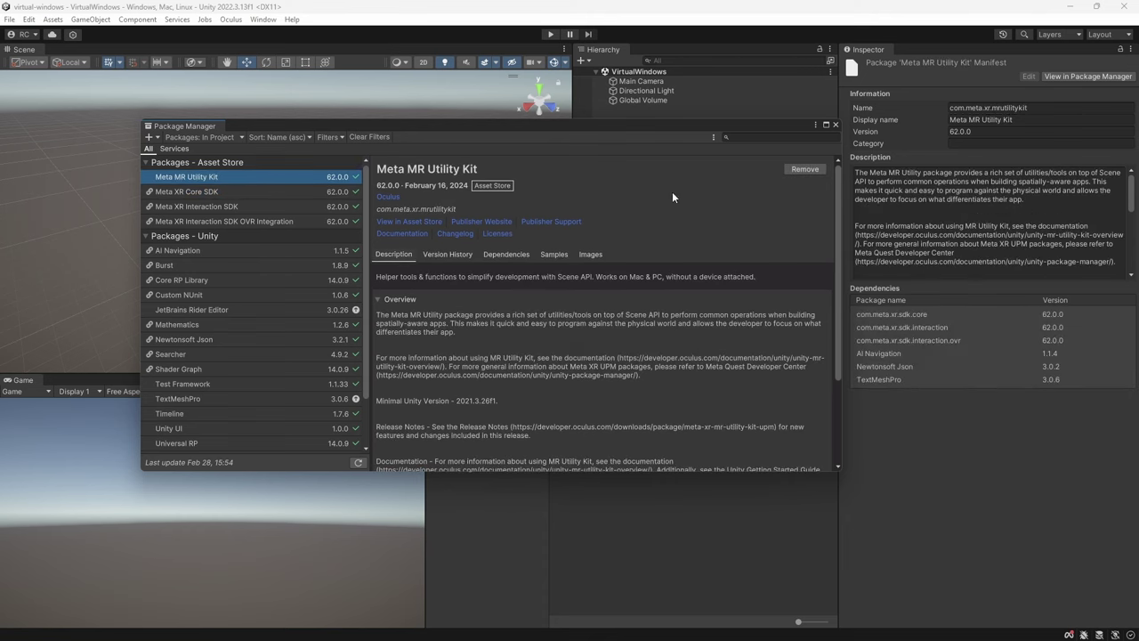
left_click(835, 126)
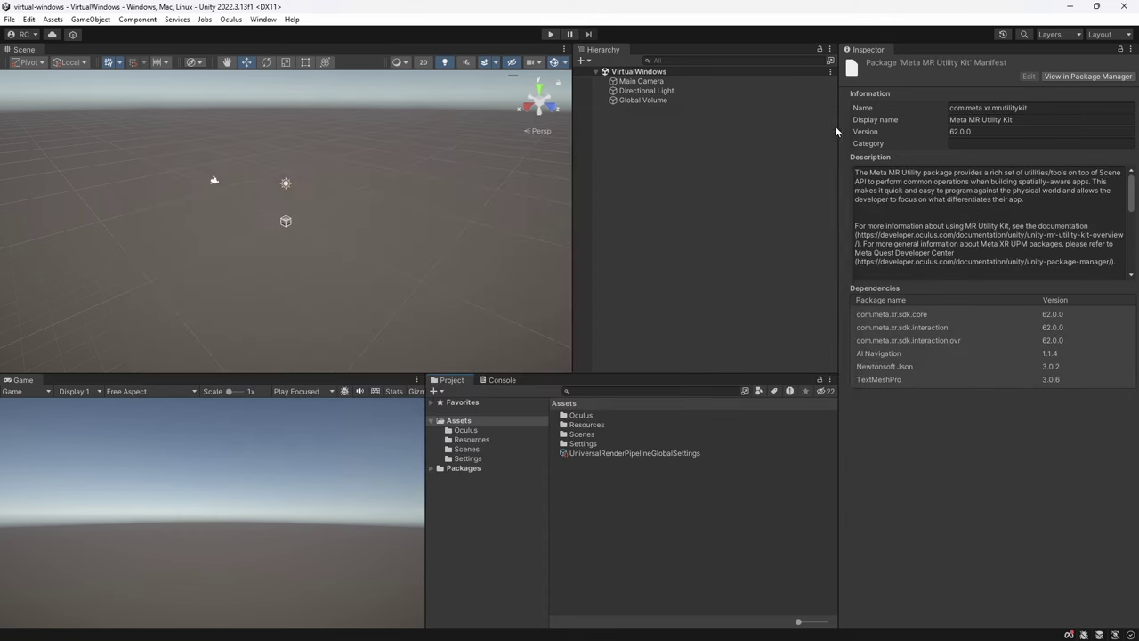
Fix all outstanding Meta XR project setup issues for the standalone and Android platforms, and close the project settings
left_click(1073, 633)
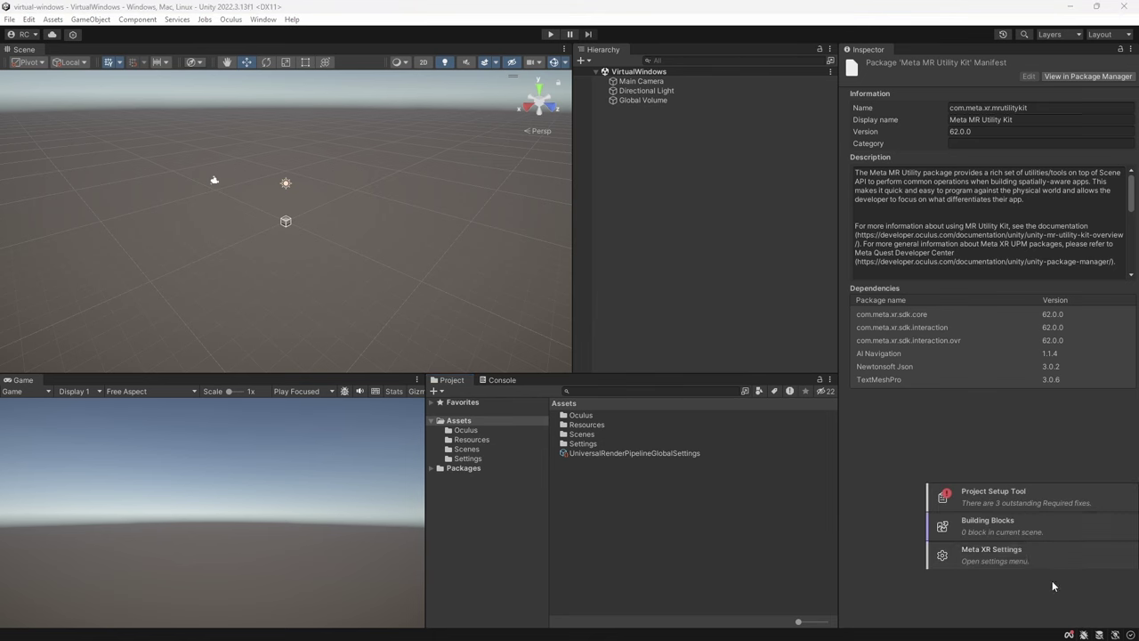
left_click(1003, 512)
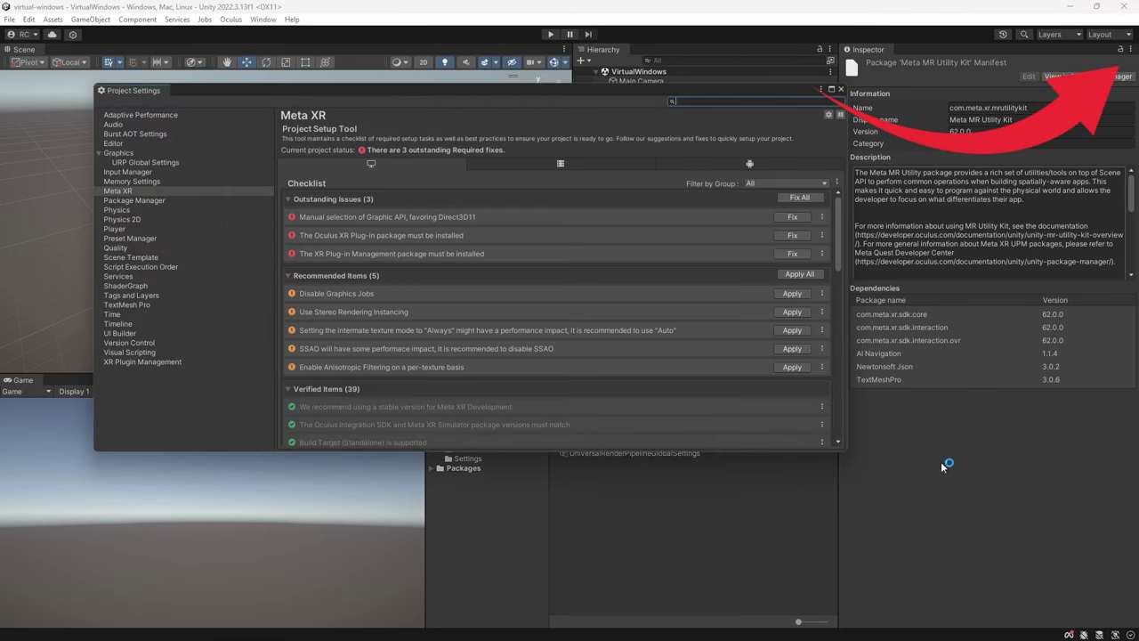
left_click(796, 197)
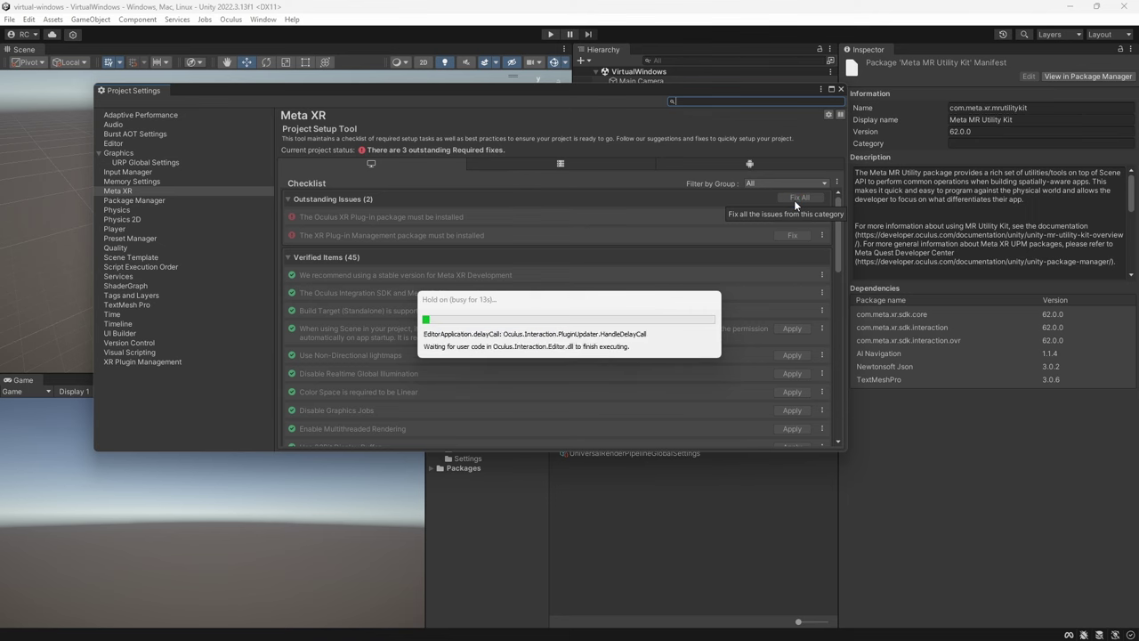
left_click(774, 166)
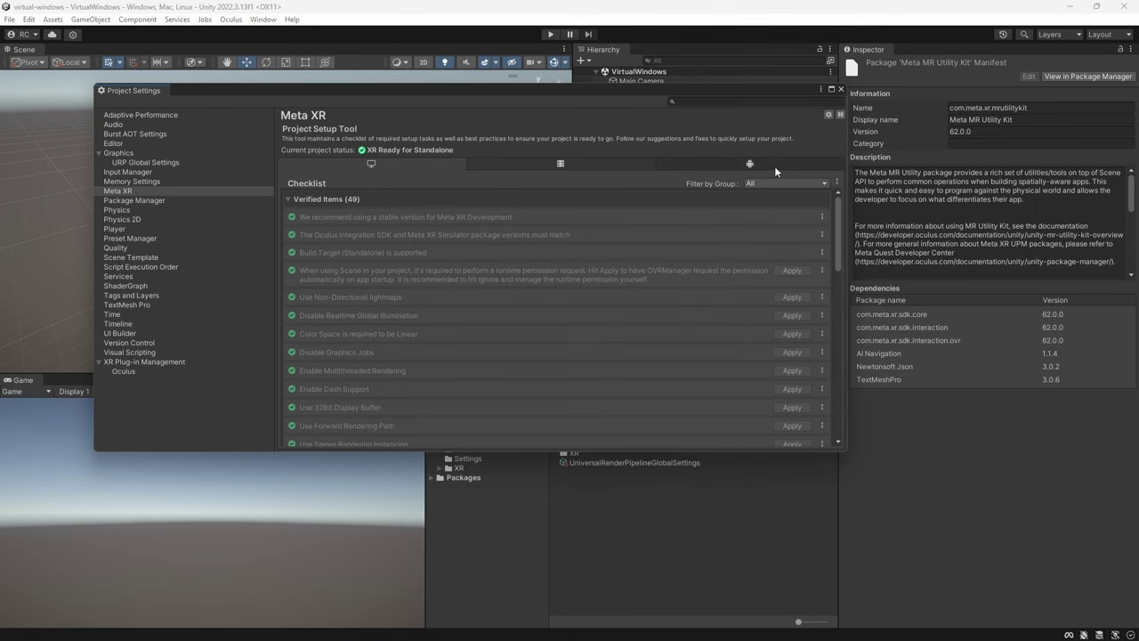
left_click(792, 200)
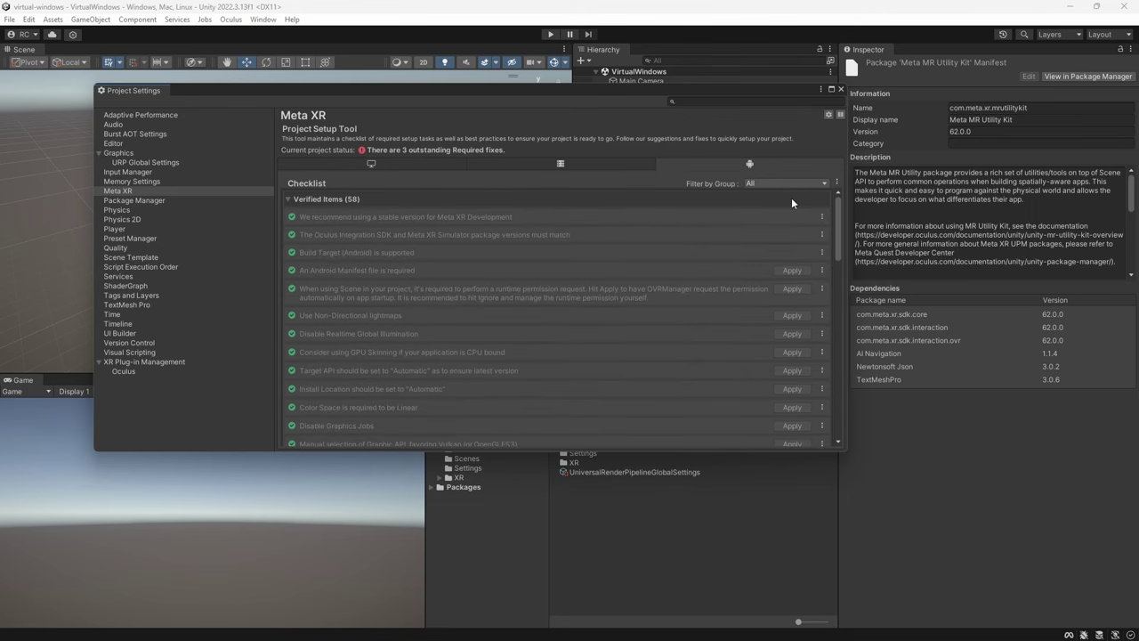
left_click(841, 90)
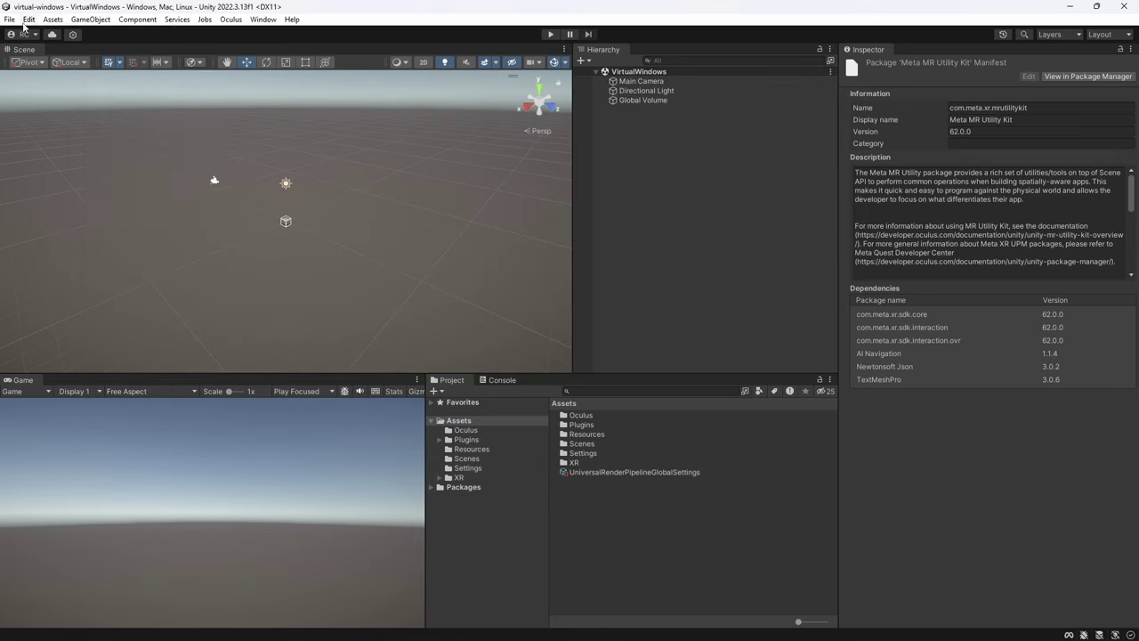
Switch the project's build platform to Android
left_click(9, 18)
left_click(49, 168)
left_click(288, 355)
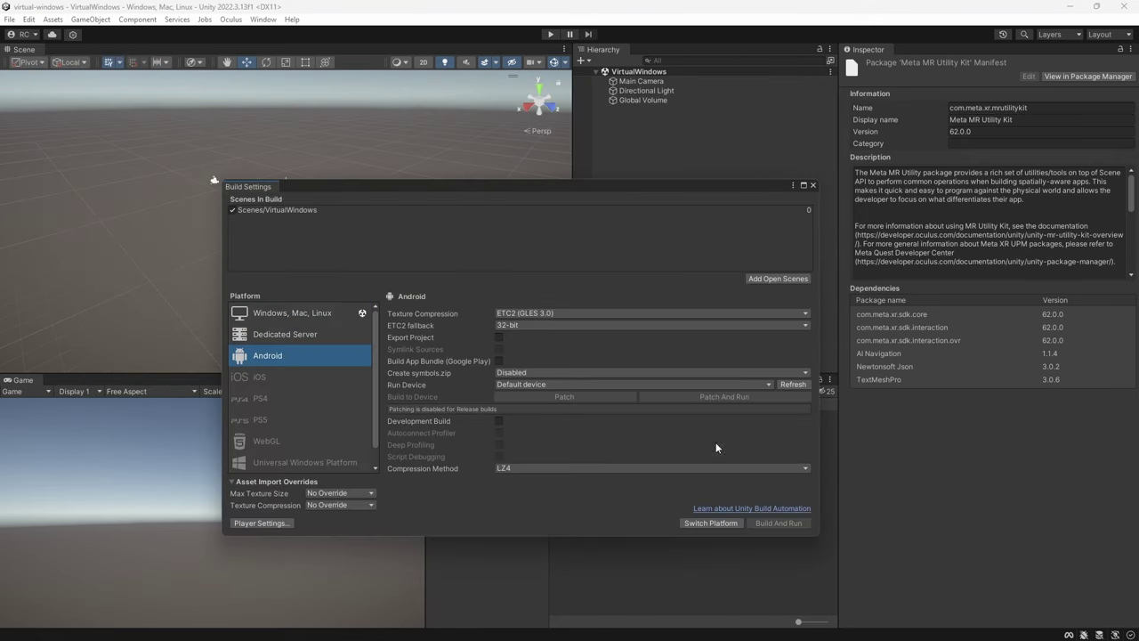
left_click(718, 524)
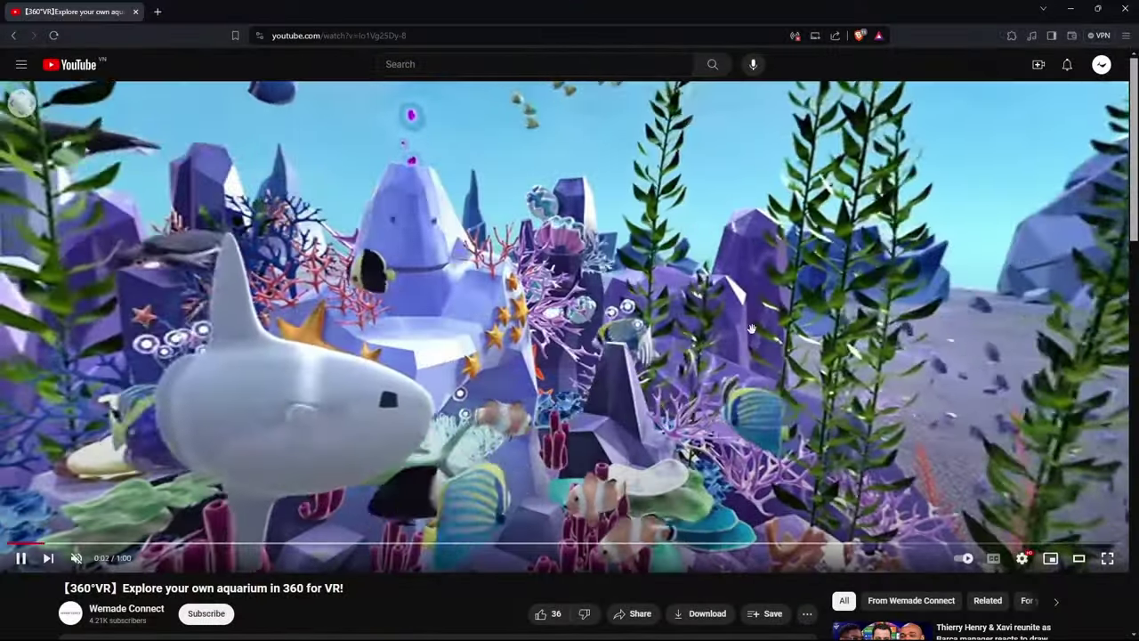
Look around the 360-degree aquarium video playing on YouTube in the browser
left_click_drag(752, 329, 567, 323)
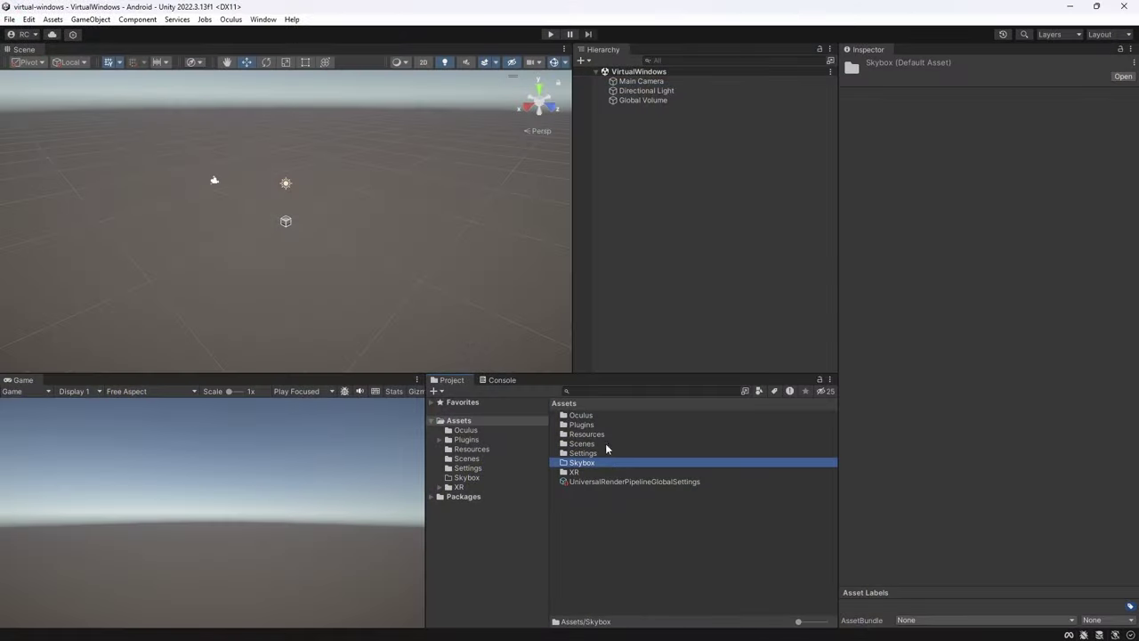
Add the aquariumVideo clip from the Skybox folder to the scene hierarchy as a video player object
double_click(618, 461)
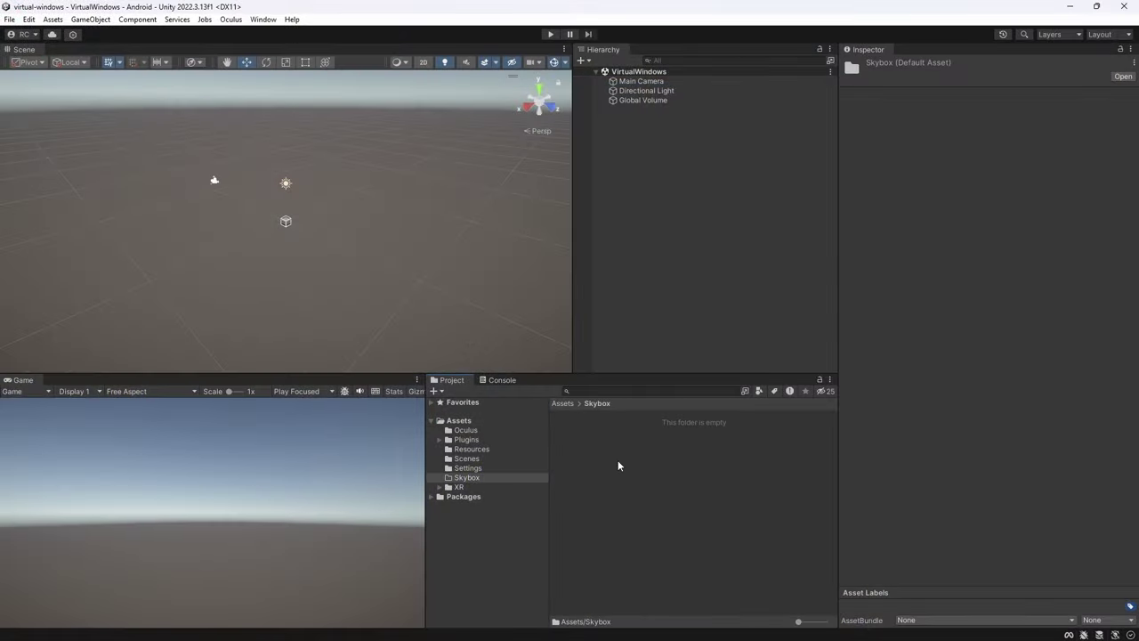
left_click(612, 416)
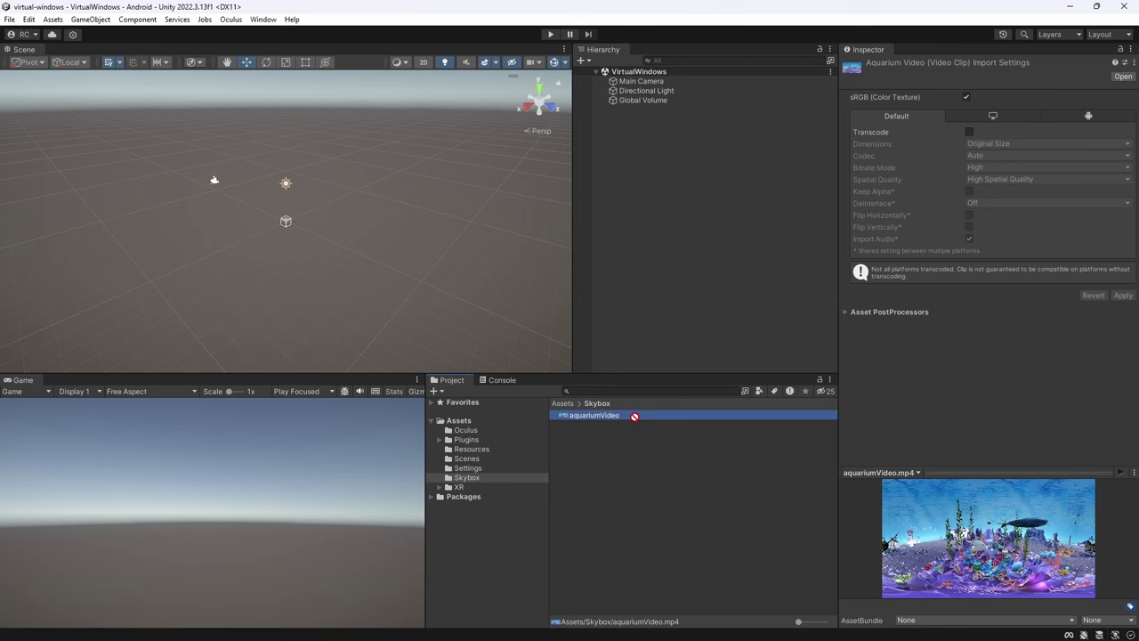
left_click_drag(632, 414, 697, 259)
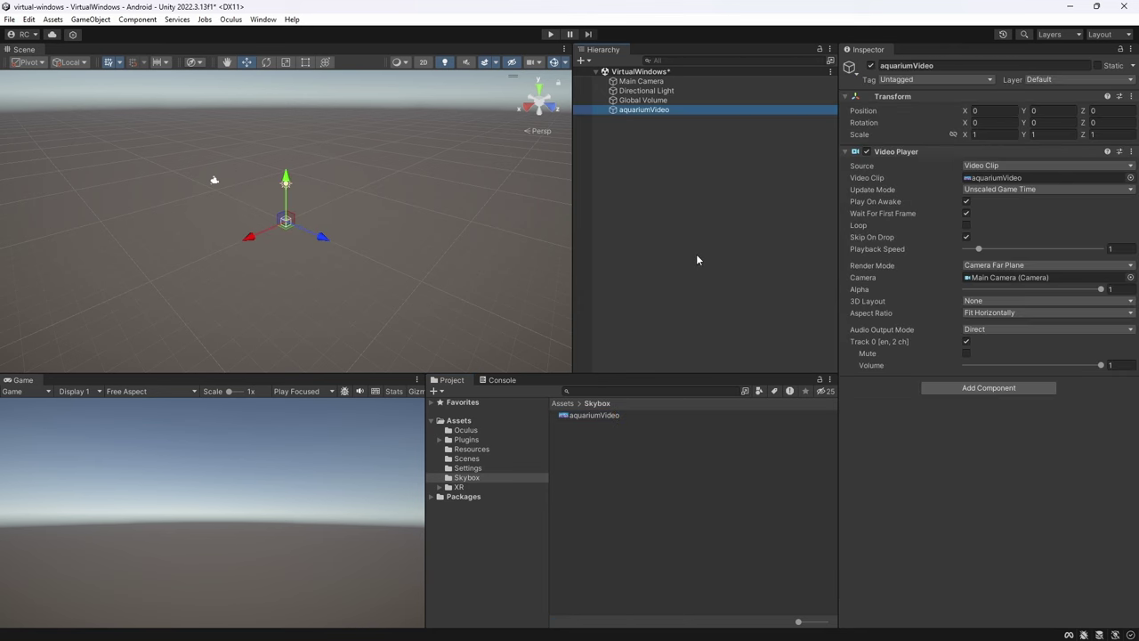
Create a render texture named Underwater in the Skybox folder
right_click(595, 437)
mouse_move(684, 95)
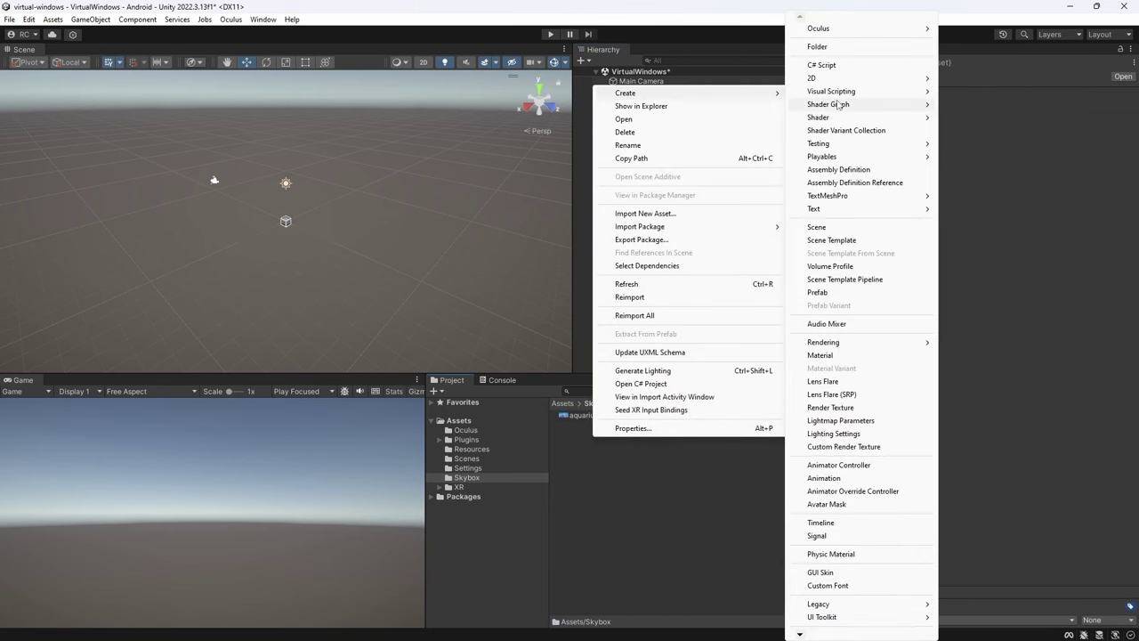
left_click(833, 407)
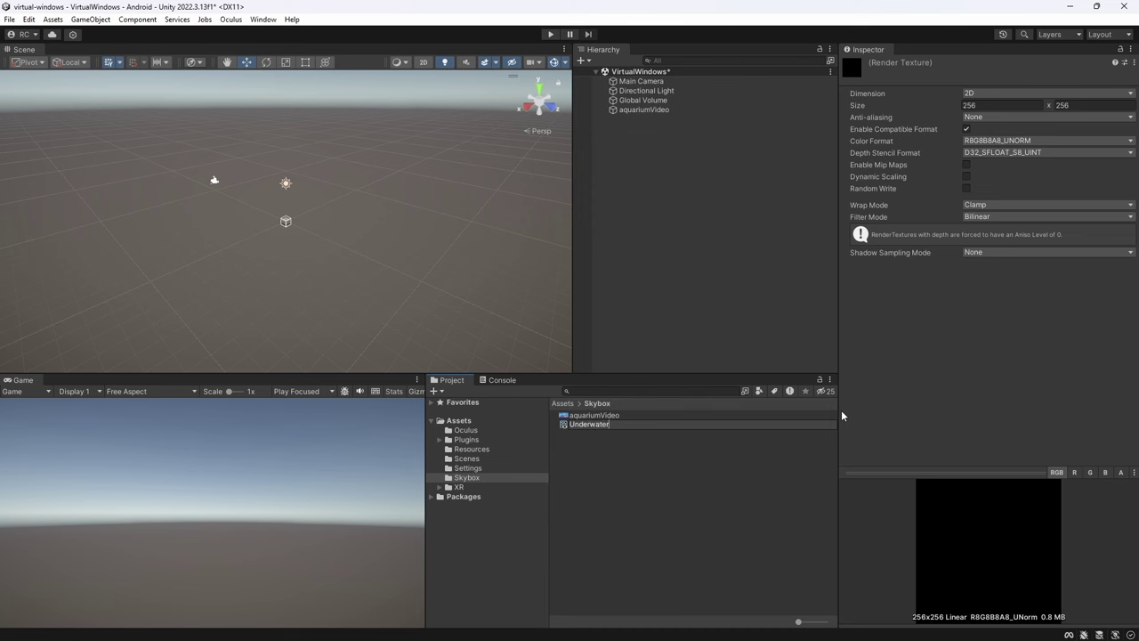
key("Return")
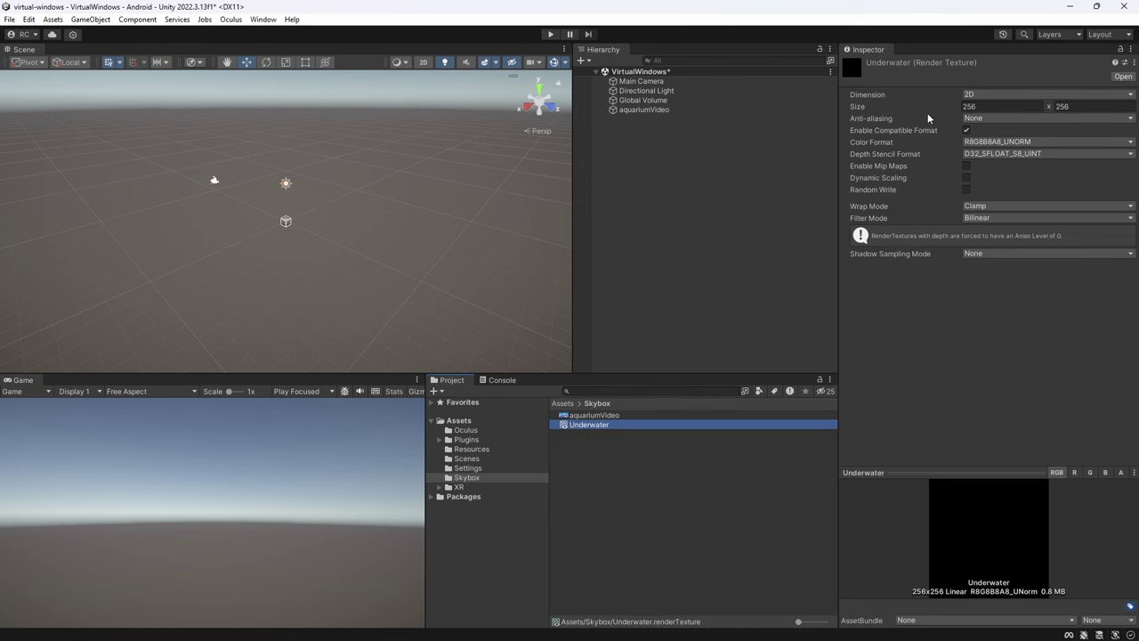
Check the pixel dimensions of the aquariumVideo clip in its source info
left_click(605, 415)
left_click(905, 471)
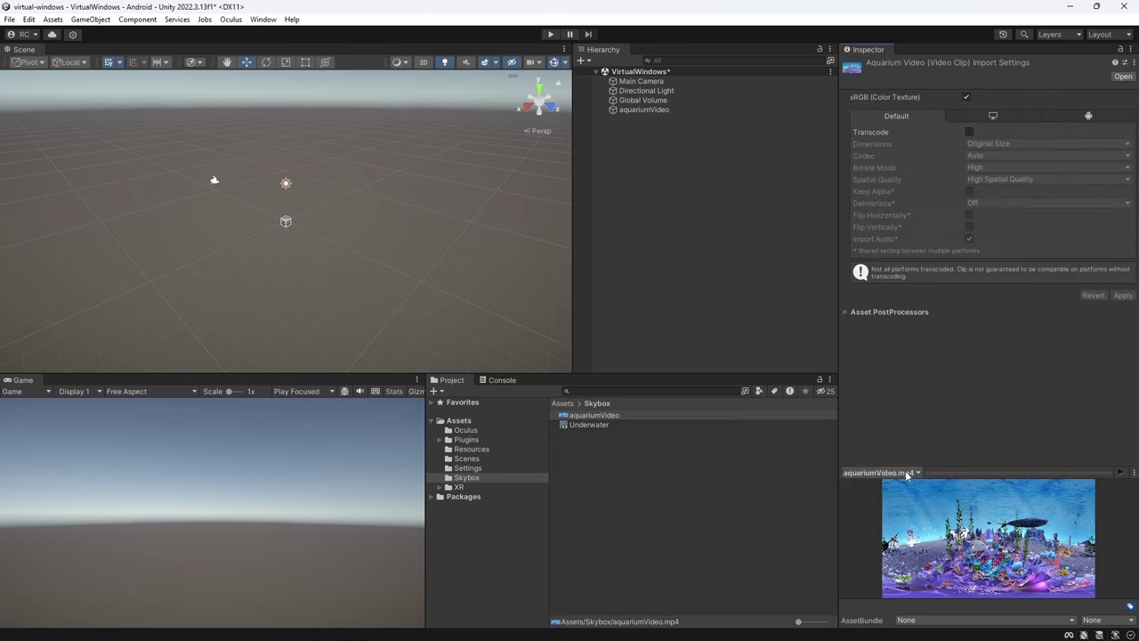
left_click(890, 498)
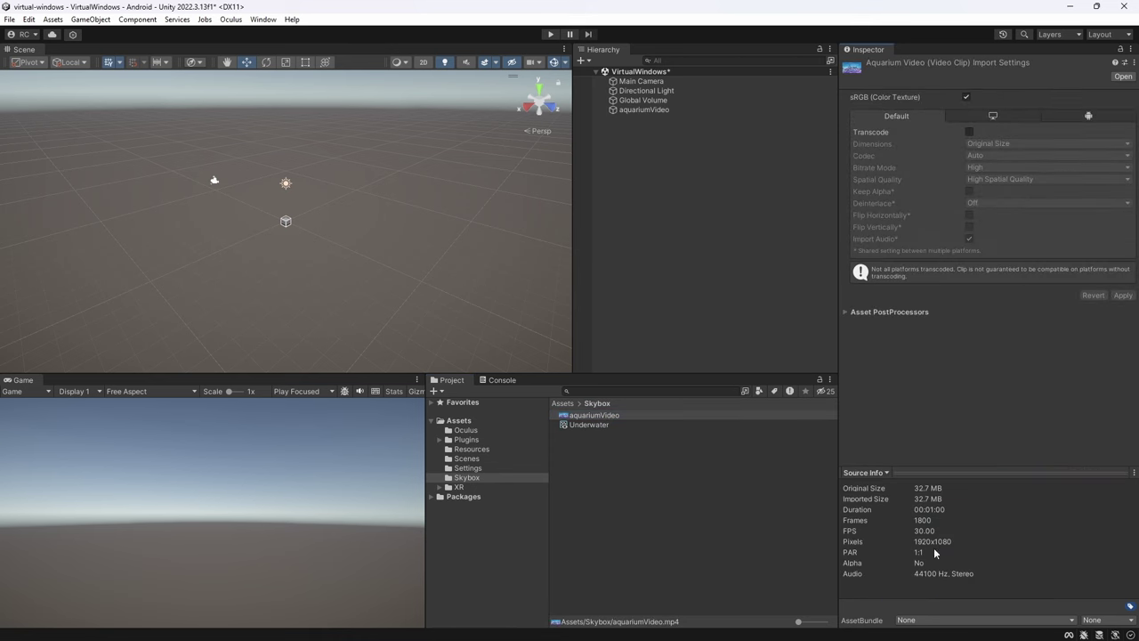
Set the Underwater render texture's size to 1920 x 1080 and its depth stencil format to None
left_click(636, 426)
left_click(1004, 105)
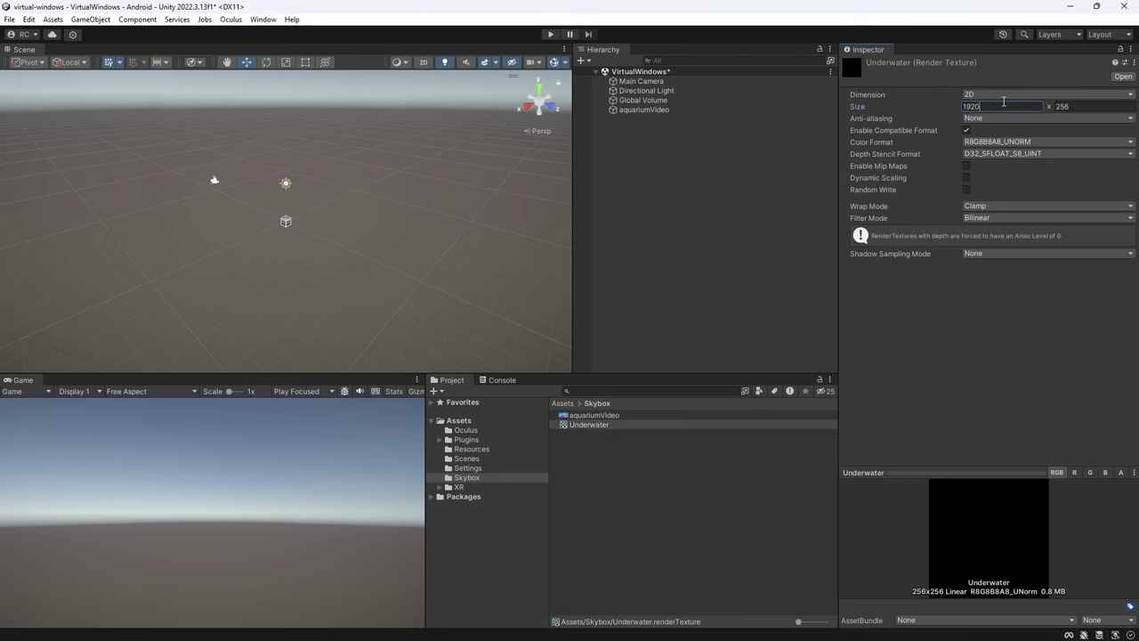
key("Tab")
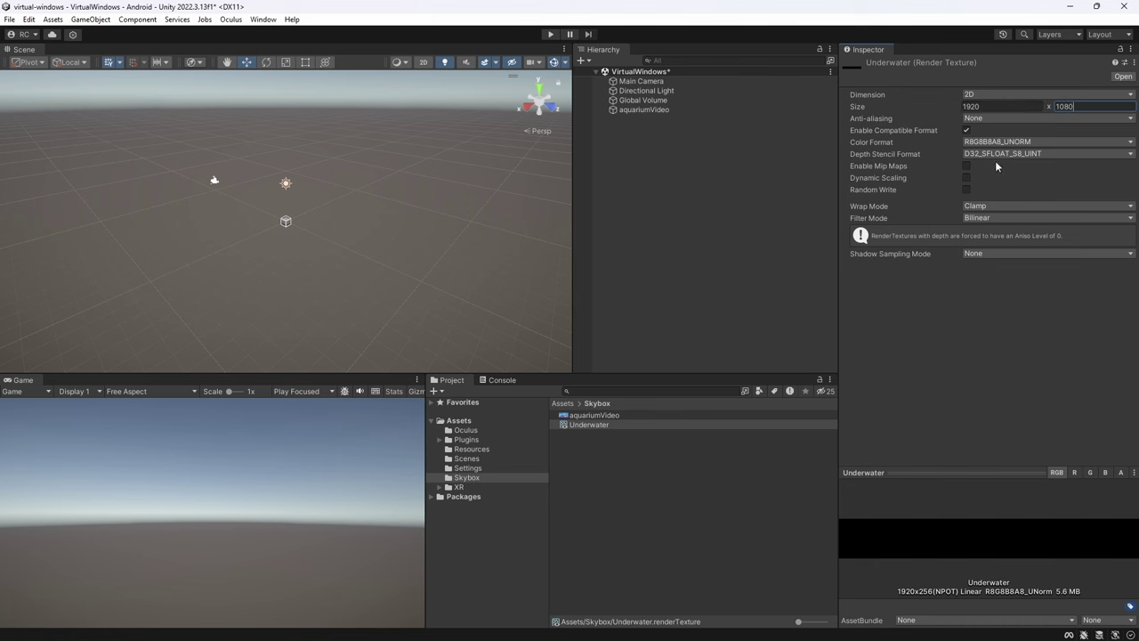
left_click(995, 156)
left_click(996, 168)
Set the aquariumVideo object's render mode to Render Texture with Underwater as its target texture
left_click(644, 110)
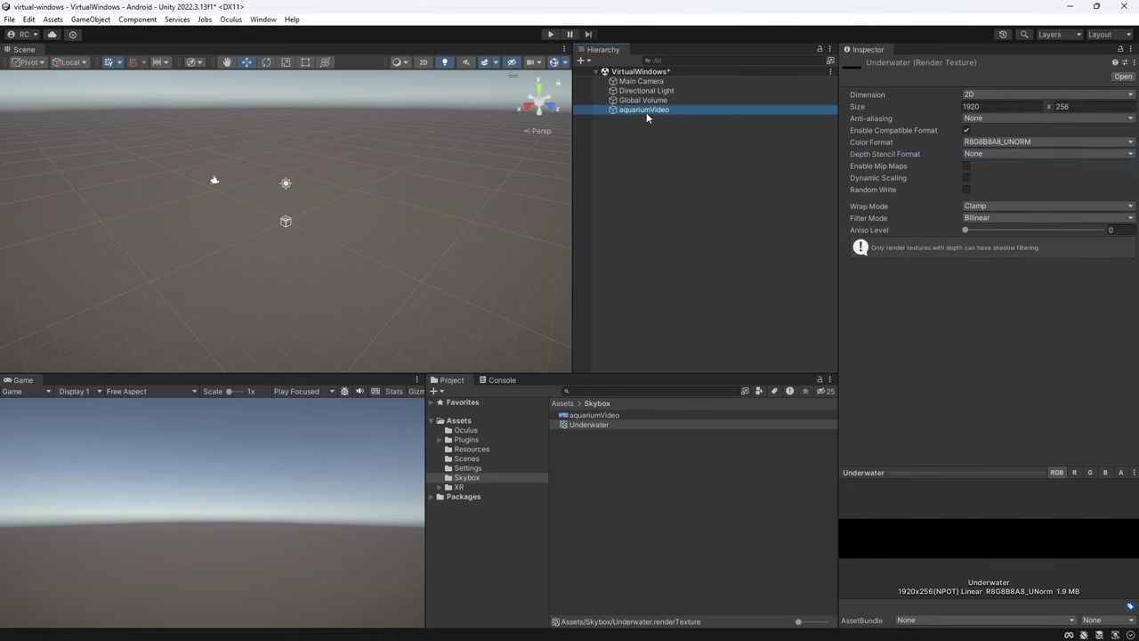
left_click(992, 266)
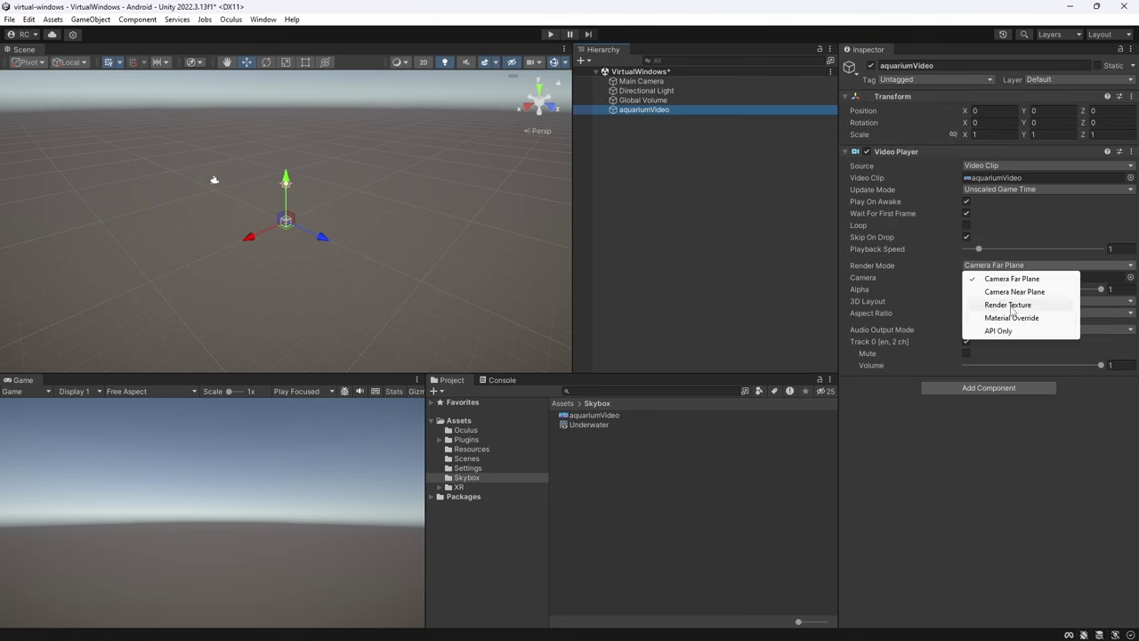
left_click(1009, 305)
left_click_drag(602, 424, 1004, 283)
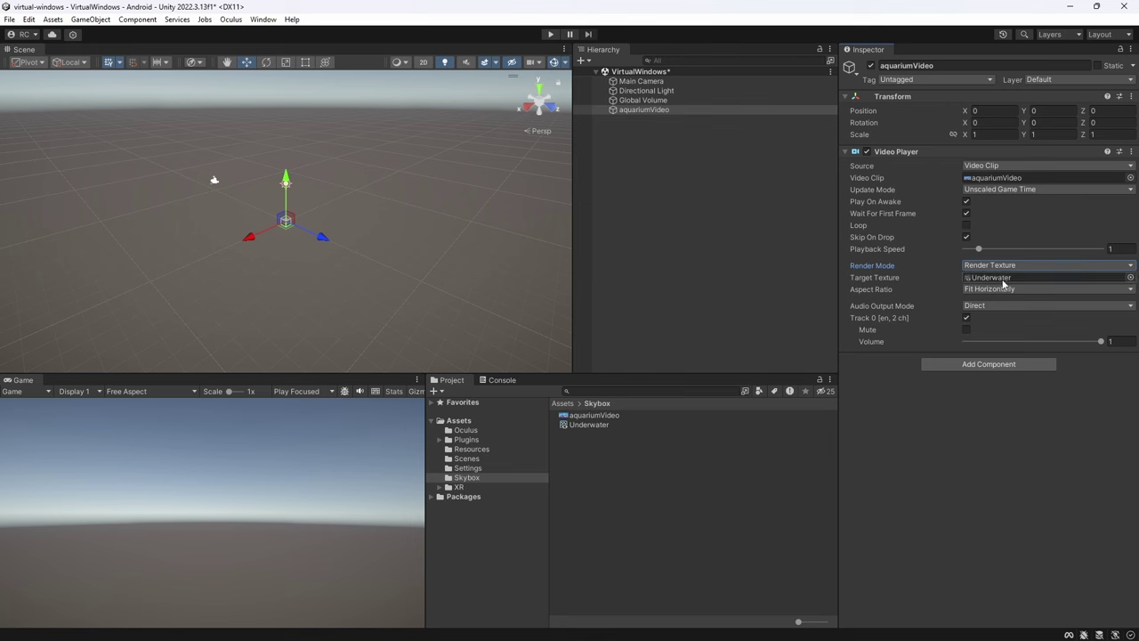
Create a material in the Skybox folder with the Skybox/Panoramic shader and the Underwater render texture as its spherical texture
right_click(584, 457)
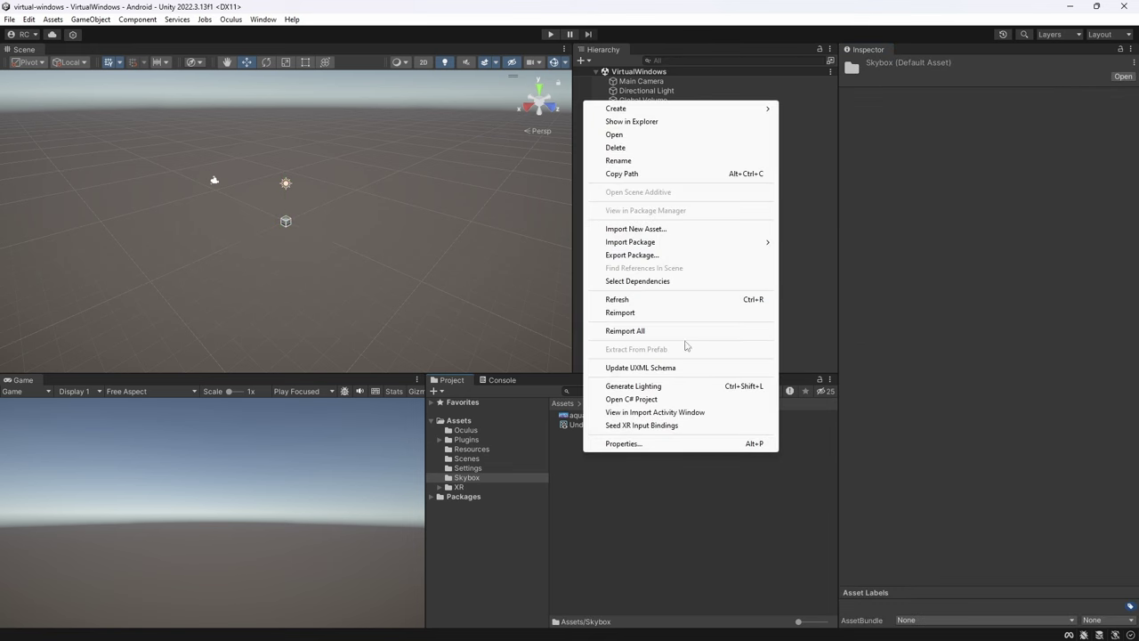
mouse_move(658, 108)
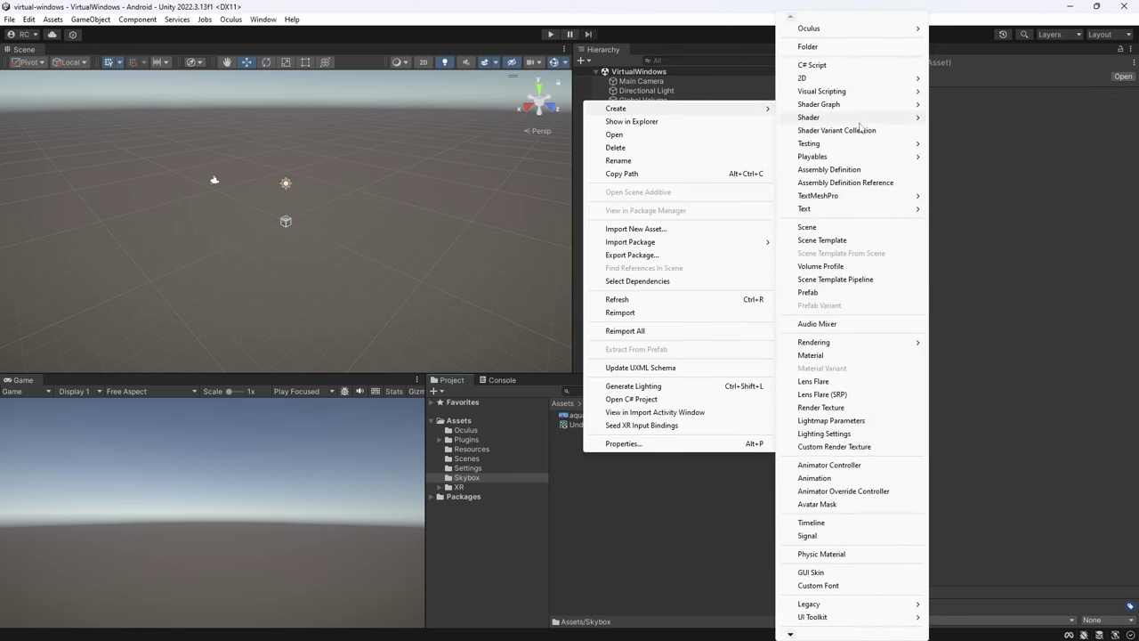
left_click(829, 355)
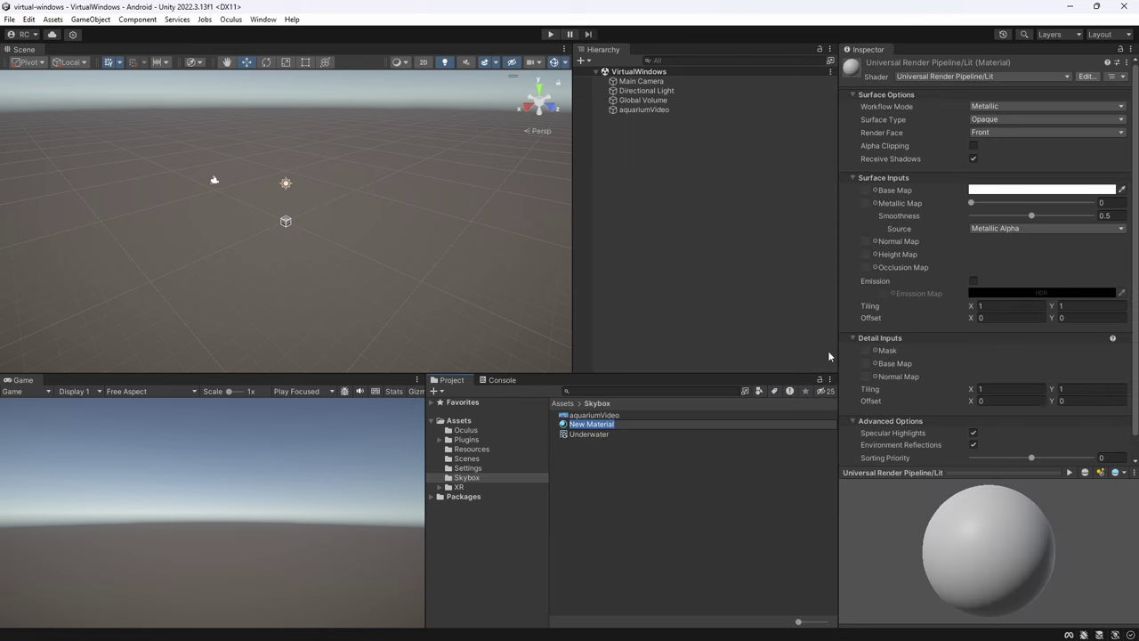
left_click(934, 78)
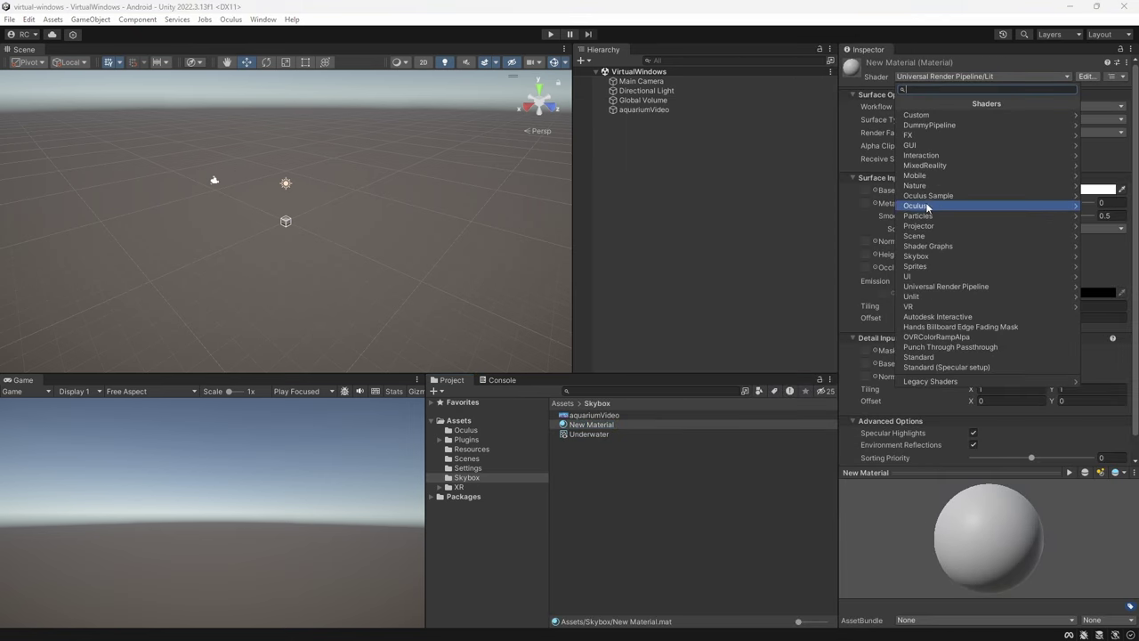
left_click(933, 258)
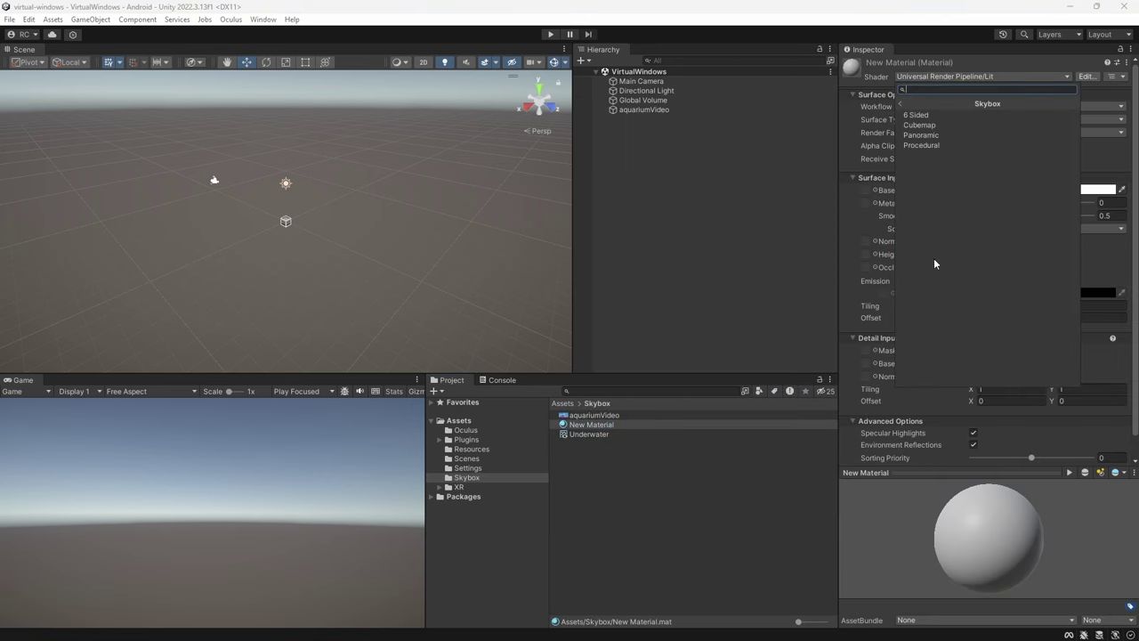
left_click(936, 138)
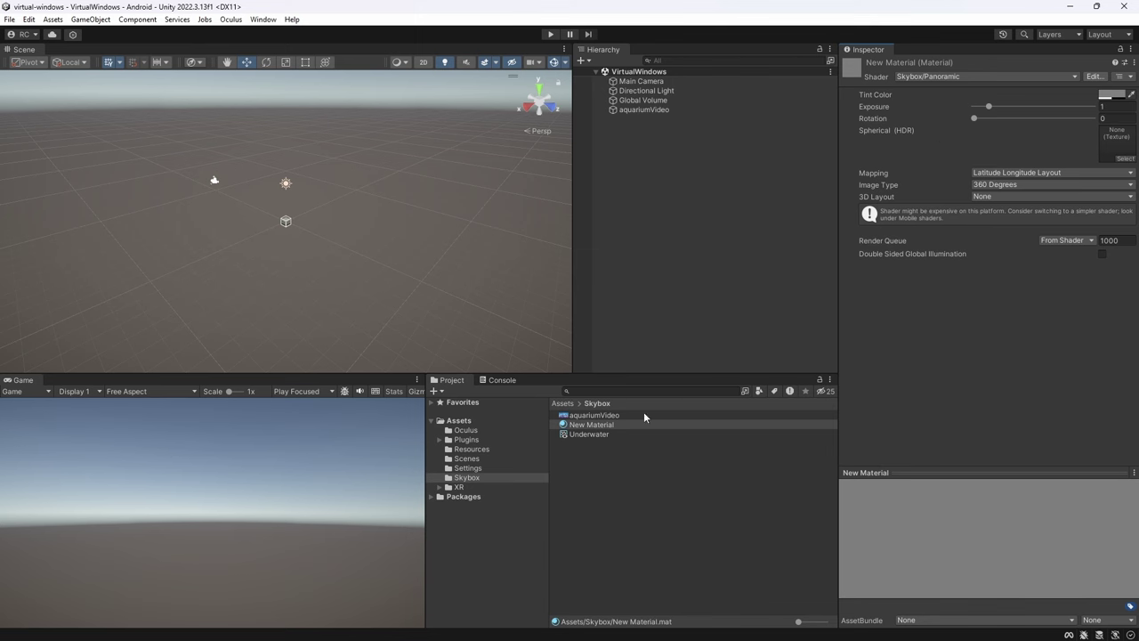
left_click_drag(601, 440, 1115, 160)
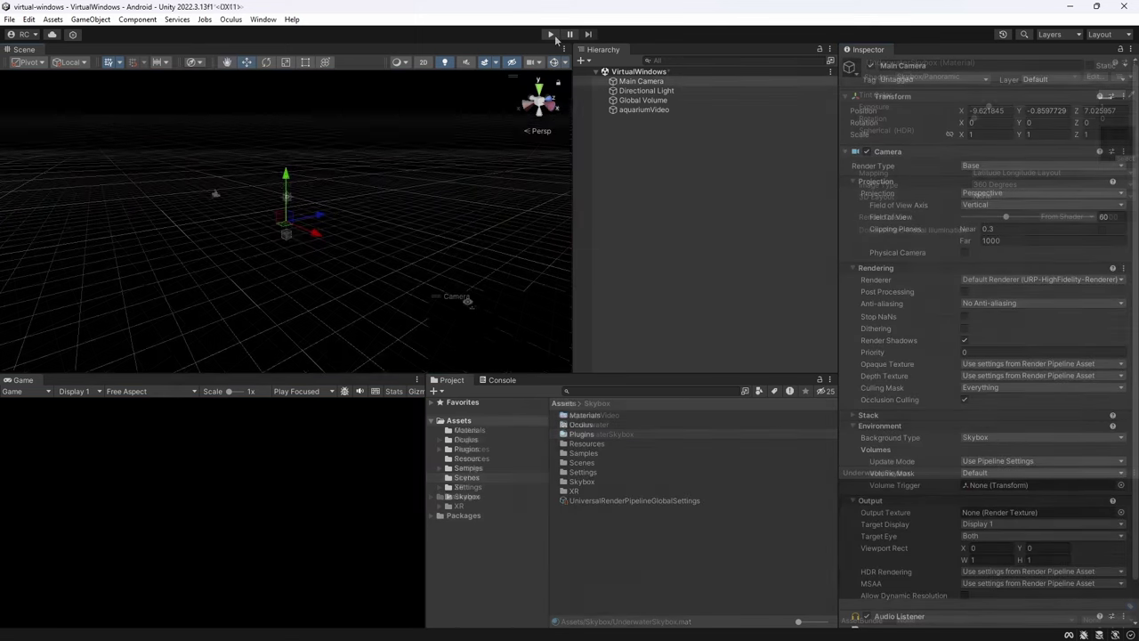
Play the scene and look around the underwater video skybox
left_click(550, 34)
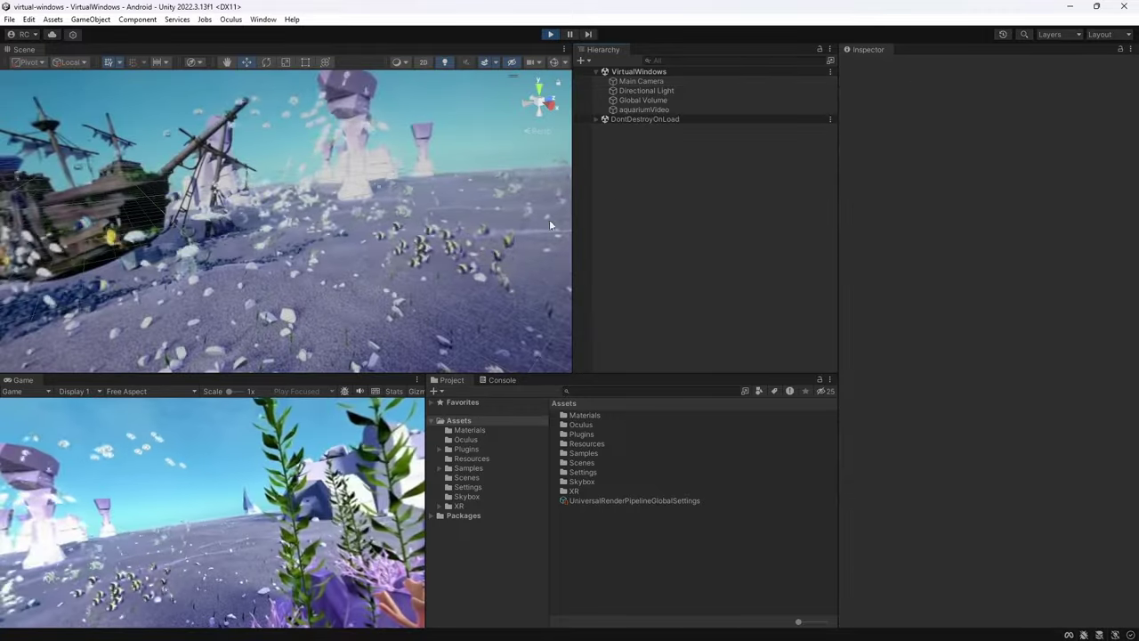
right_click_drag(550, 223, 499, 232)
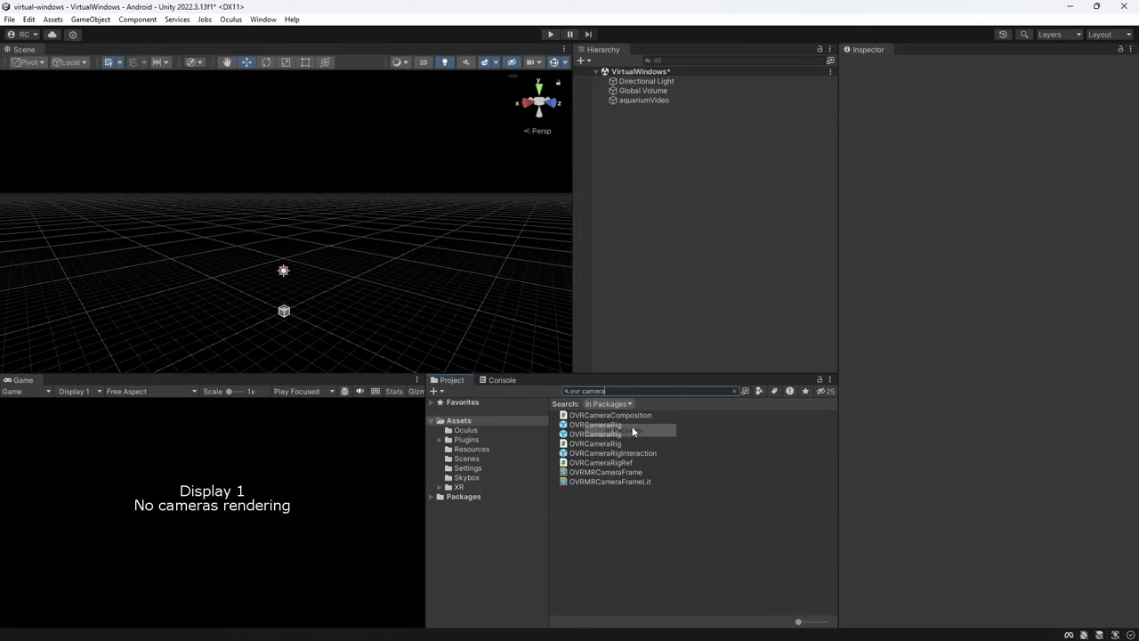
Add the OVRCameraRig prefab to the scene hierarchy
left_click(633, 432)
left_click_drag(633, 432, 641, 110)
Add an OVR Passthrough Layer component to the OVRCameraRig object
scroll(979, 401, "down", 10)
left_click(985, 613)
type("audio")
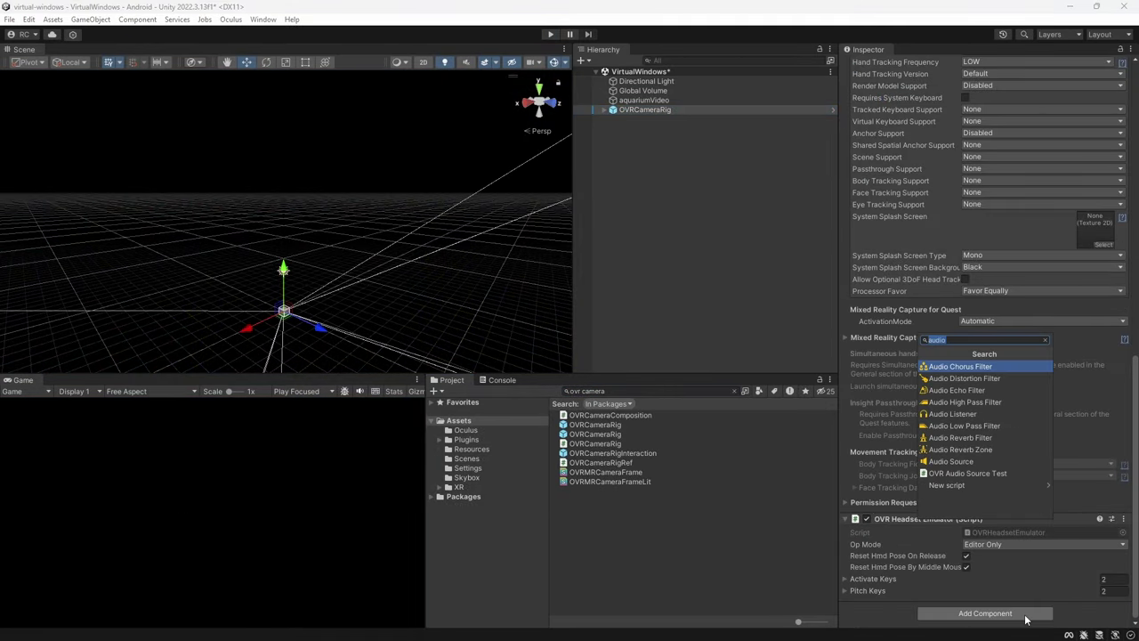
key("BackSpace")
key("BackSpace")
key("BackSpace")
key("BackSpace")
key("BackSpace")
type("ovrpass")
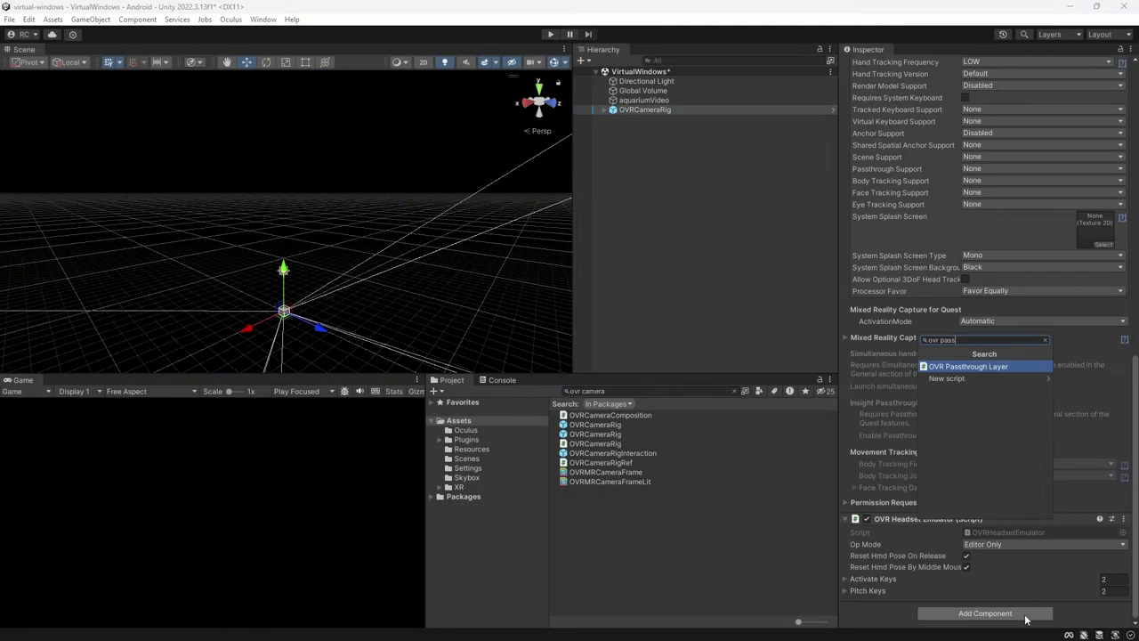
key("Return")
Set the placement of the OVR Passthrough Layer to Underlay
scroll(992, 401, "down", 5)
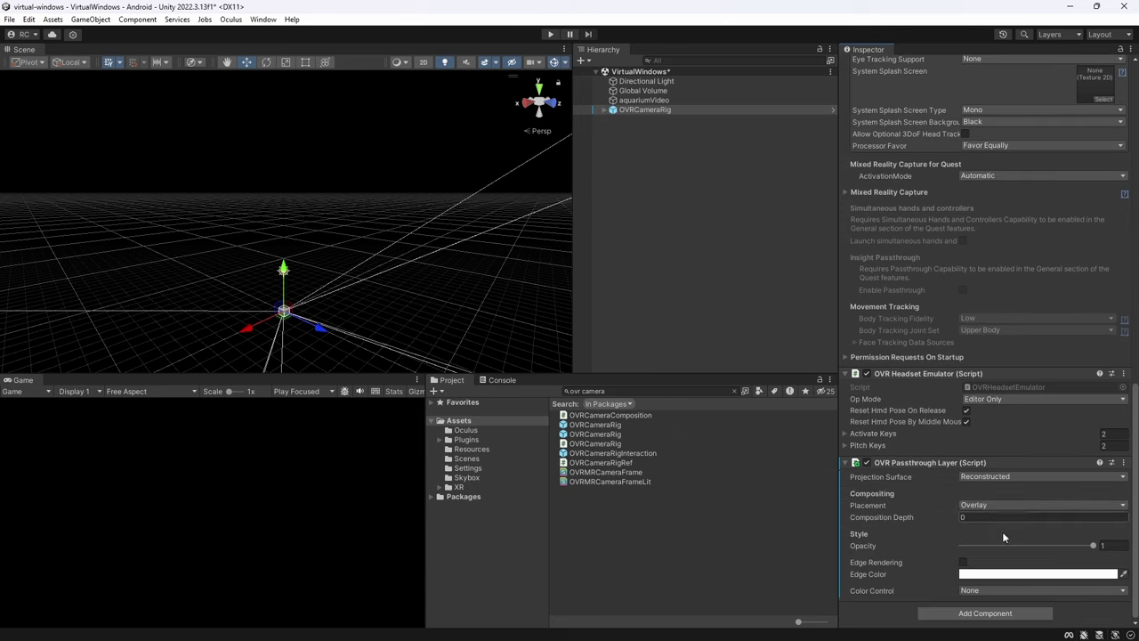
left_click(1002, 531)
left_click(1000, 531)
Set the rig's Scene Support and Passthrough Support to Supported and enable Insight Passthrough
scroll(983, 387, "up", 7)
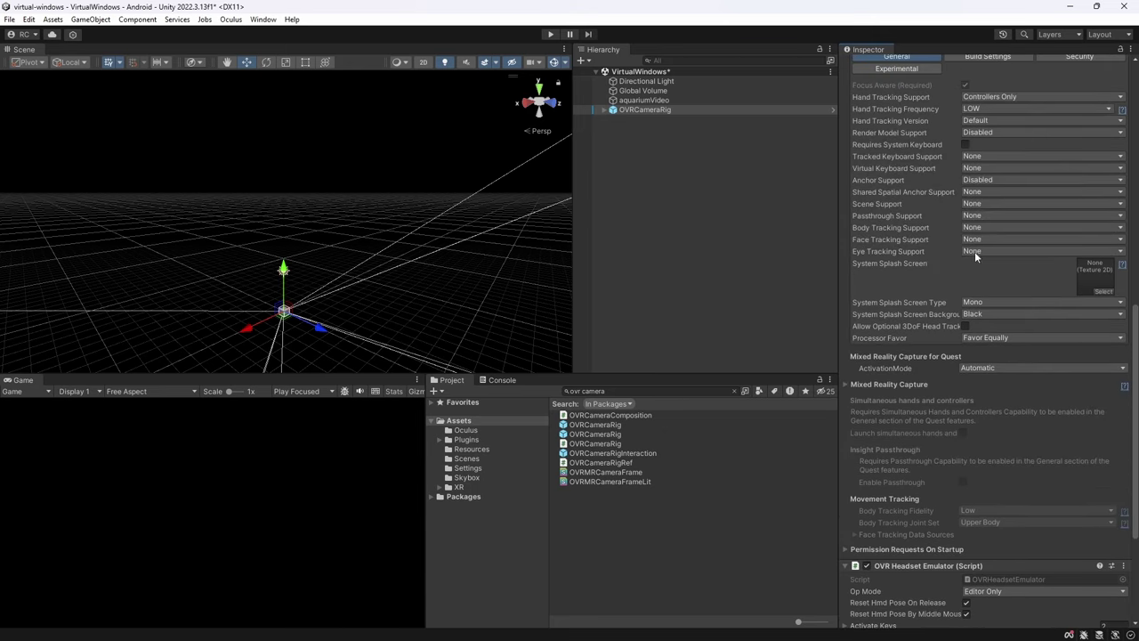
left_click(980, 204)
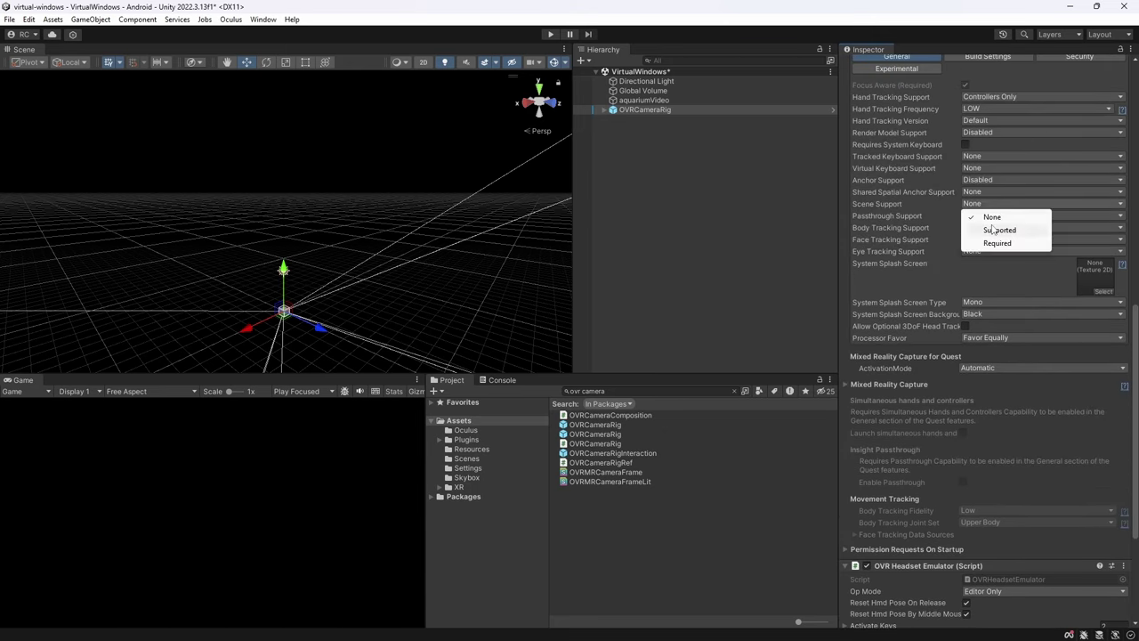
left_click(993, 230)
left_click(988, 216)
left_click(1000, 239)
left_click(963, 462)
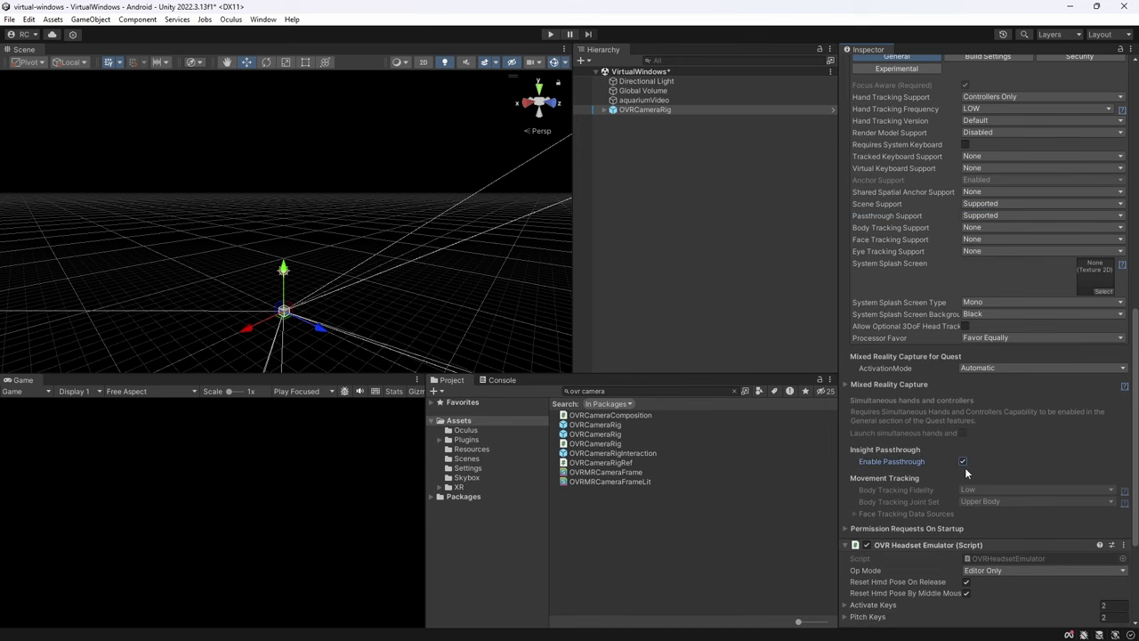
Apply all recommended items in the Meta XR Project Setup Tool and ignore the transparent camera background issue
scroll(960, 436, "down", 5)
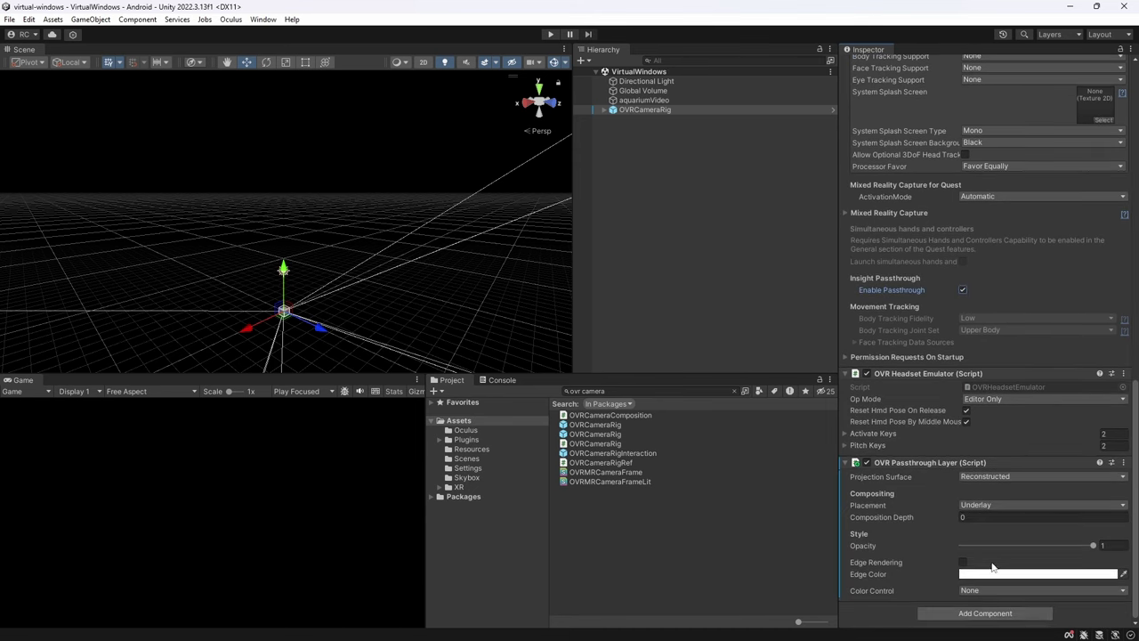
left_click(1069, 634)
left_click(994, 495)
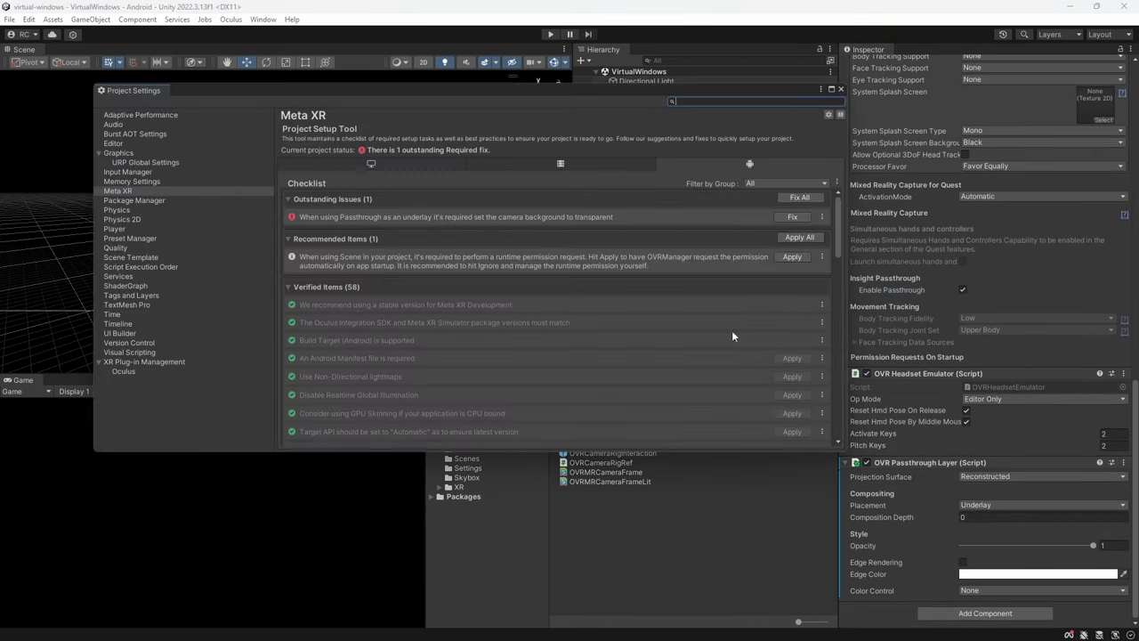
left_click(796, 237)
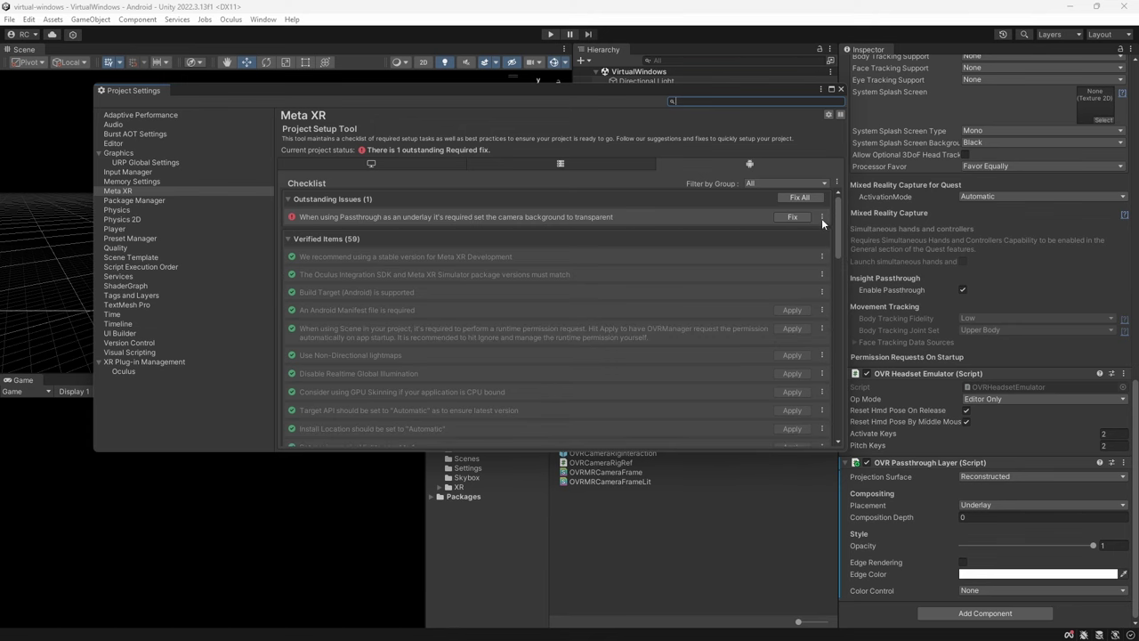
left_click(823, 217)
left_click(850, 226)
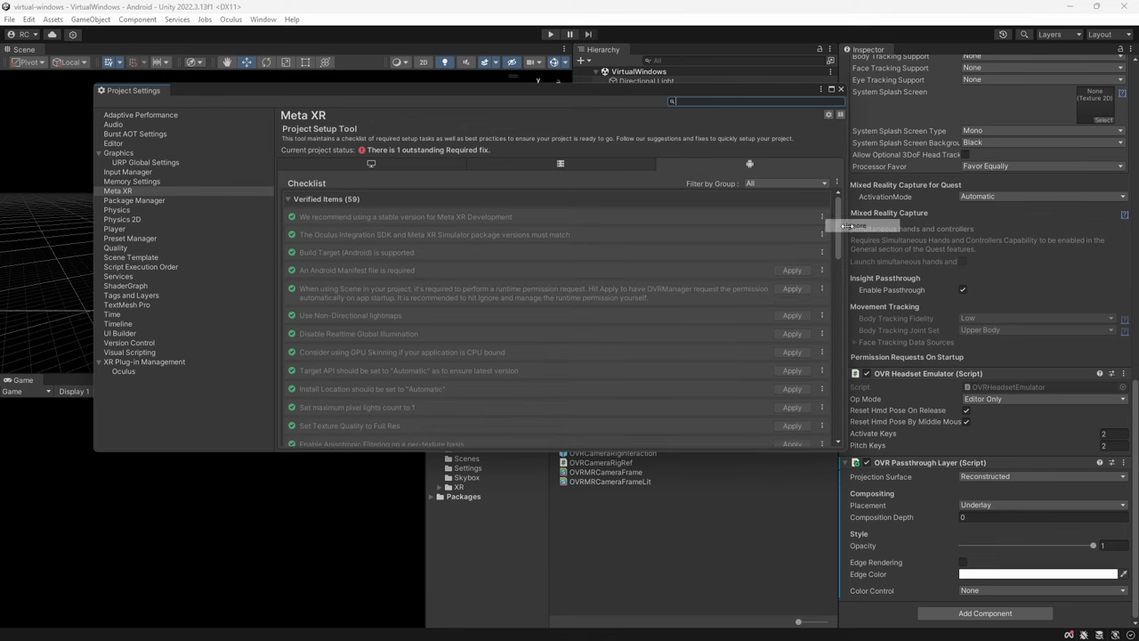
left_click(840, 89)
Select CenterEyeAnchor under OVRCameraRig's TrackingSpace and open the background type options of its camera
left_click(676, 107)
key("Right")
key("Down")
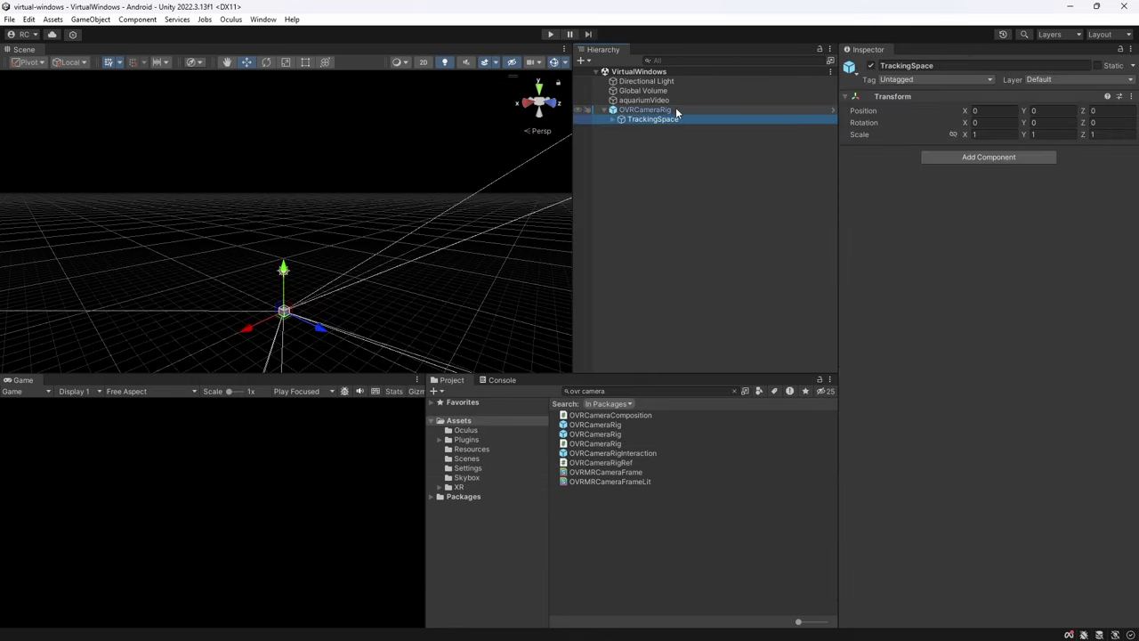
key("Right")
key("Down")
key("Down")
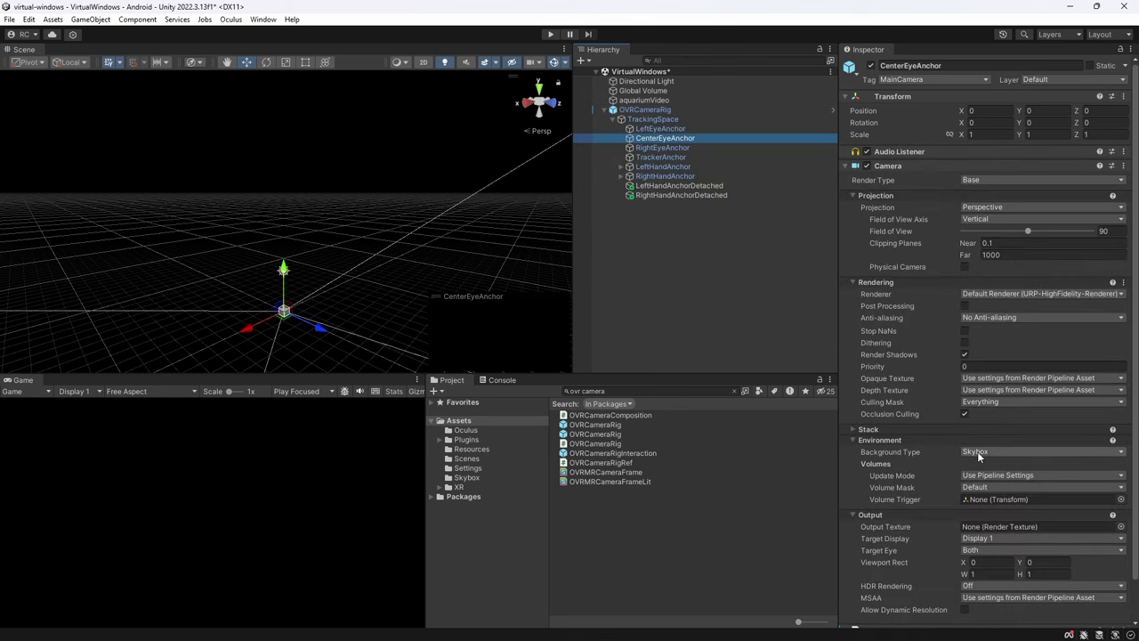
left_click(979, 452)
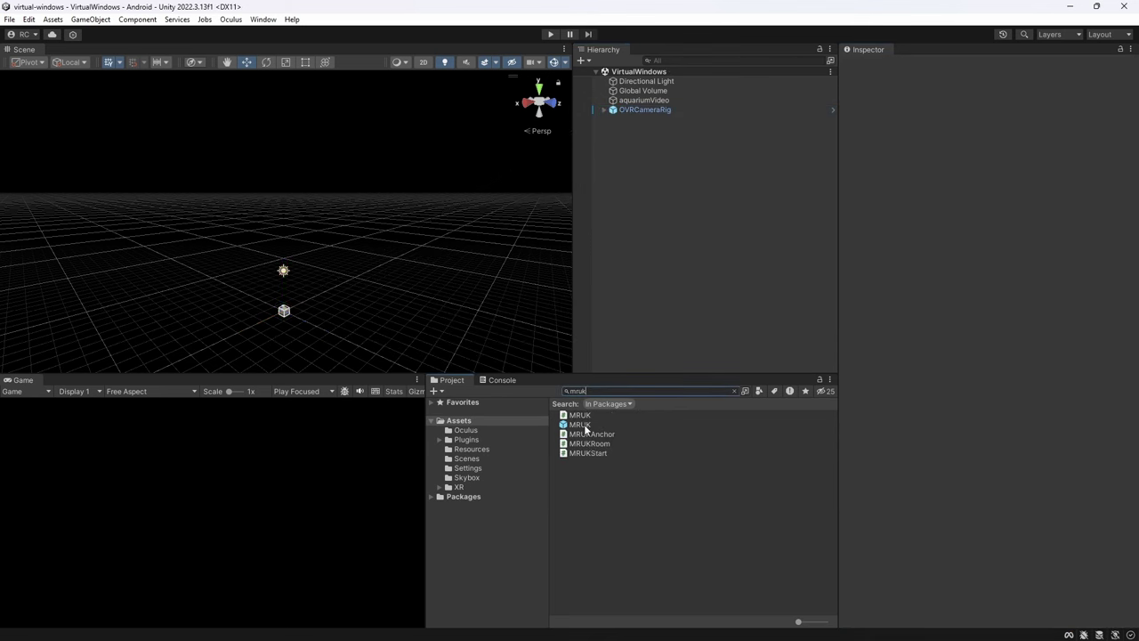
Add the MRUK and EffectMesh prefabs to the scene hierarchy
left_click_drag(583, 425, 639, 361)
left_click(630, 391)
type("mesh")
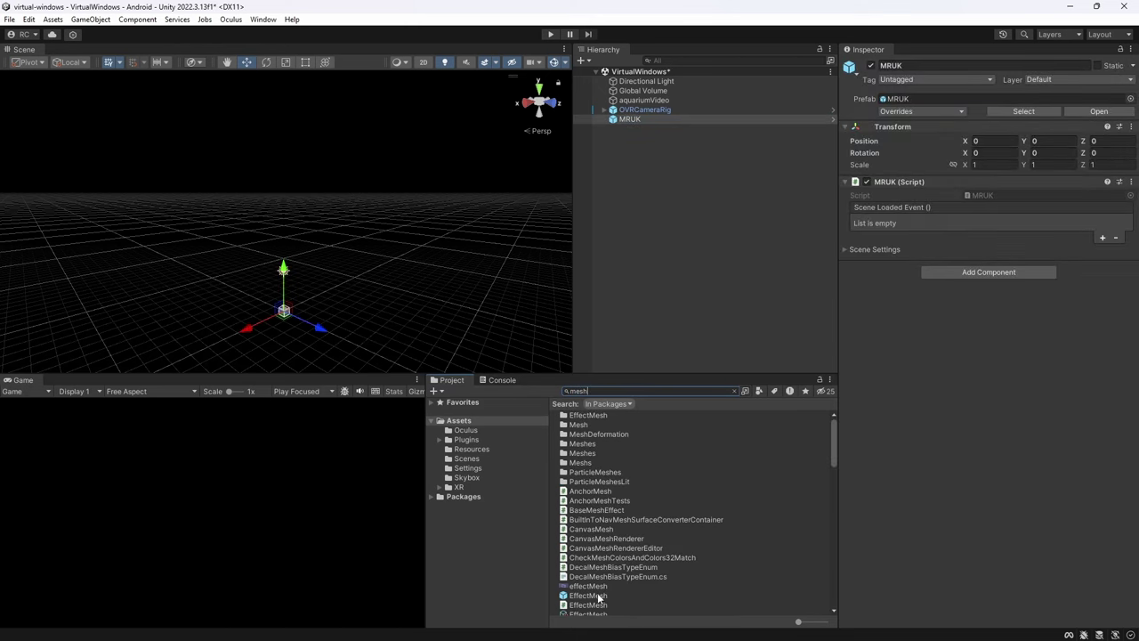
left_click_drag(598, 596, 670, 219)
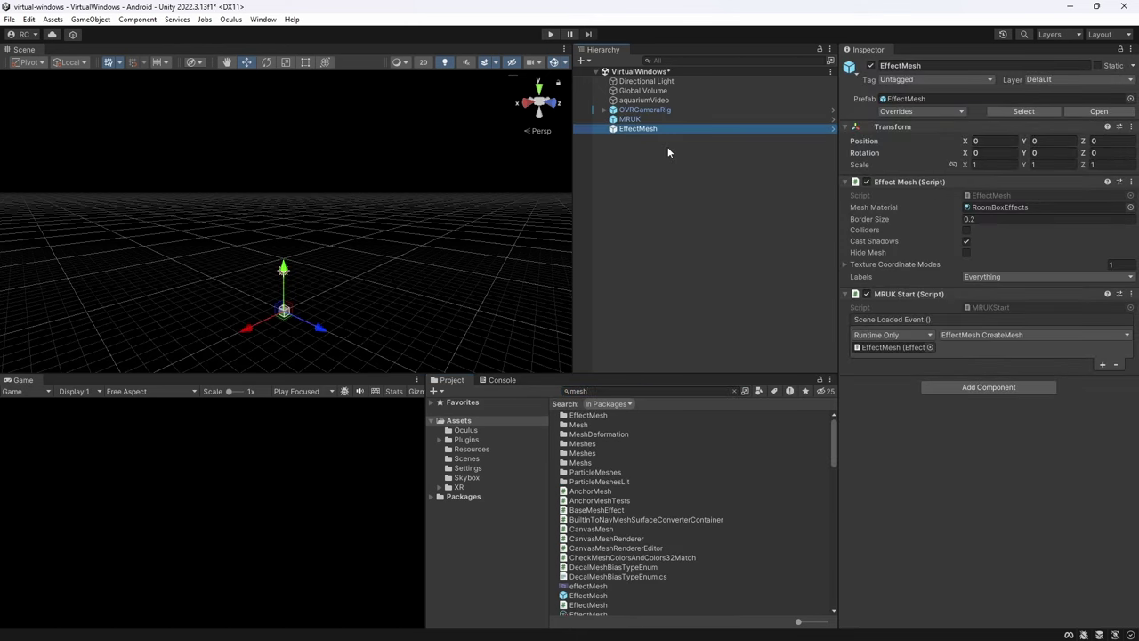
left_click(733, 392)
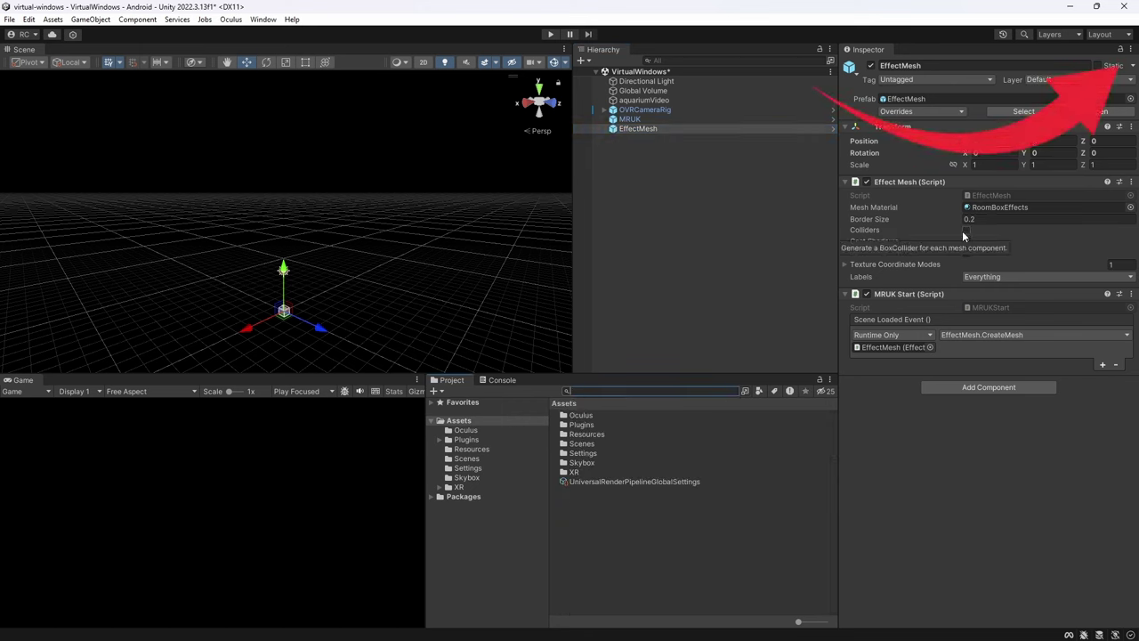
Create a folder named Materials in the project's Assets
right_click(640, 501)
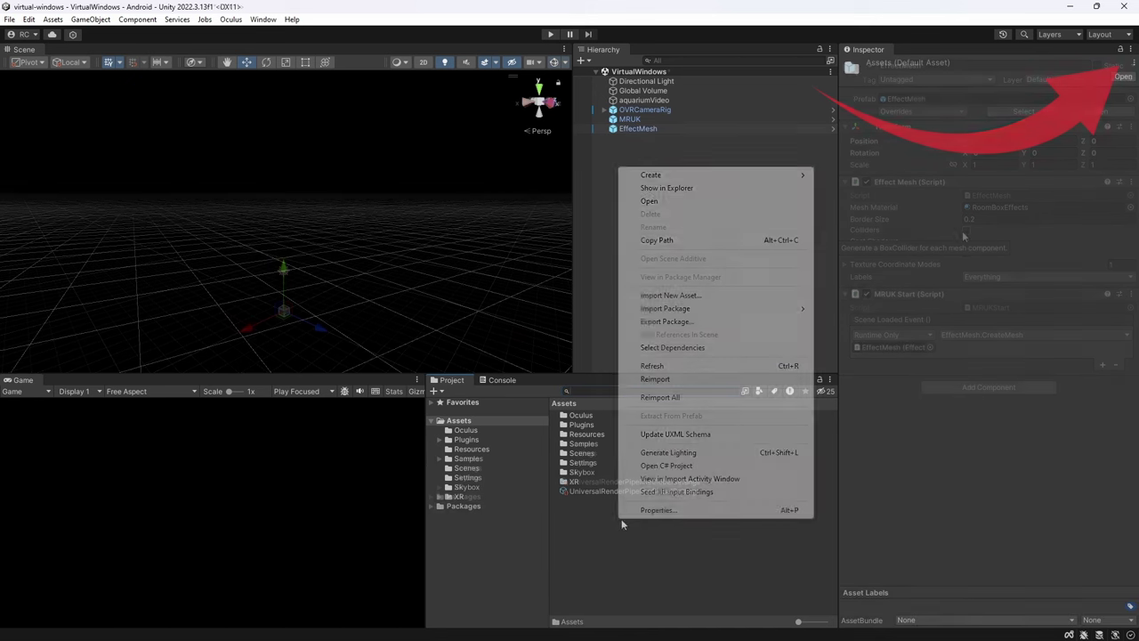
mouse_move(790, 181)
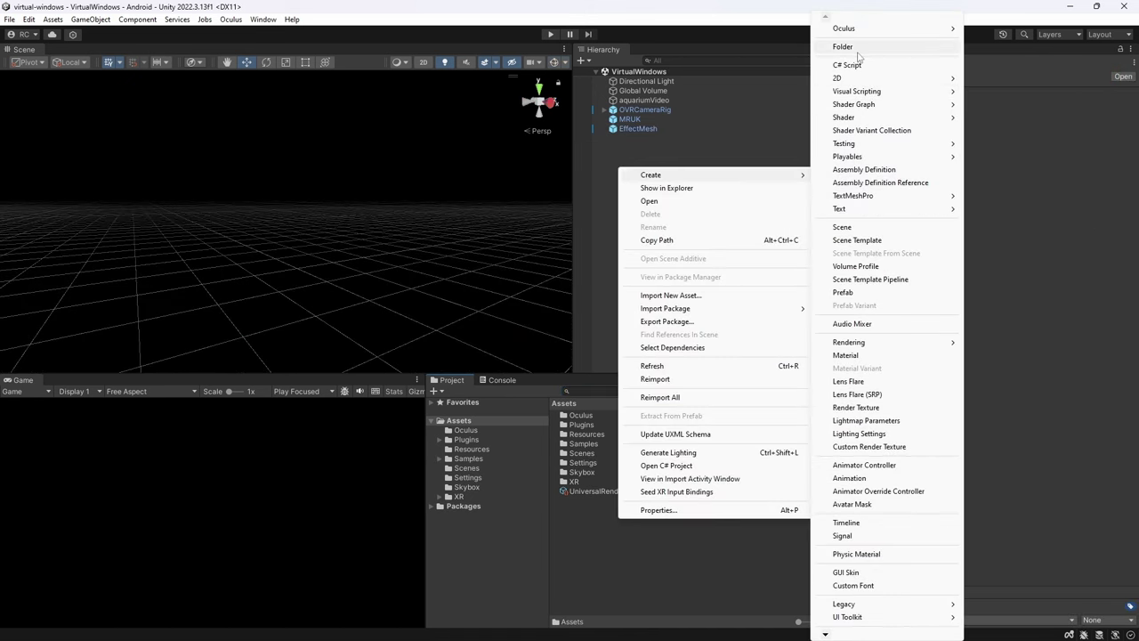
left_click(860, 50)
type("Materials")
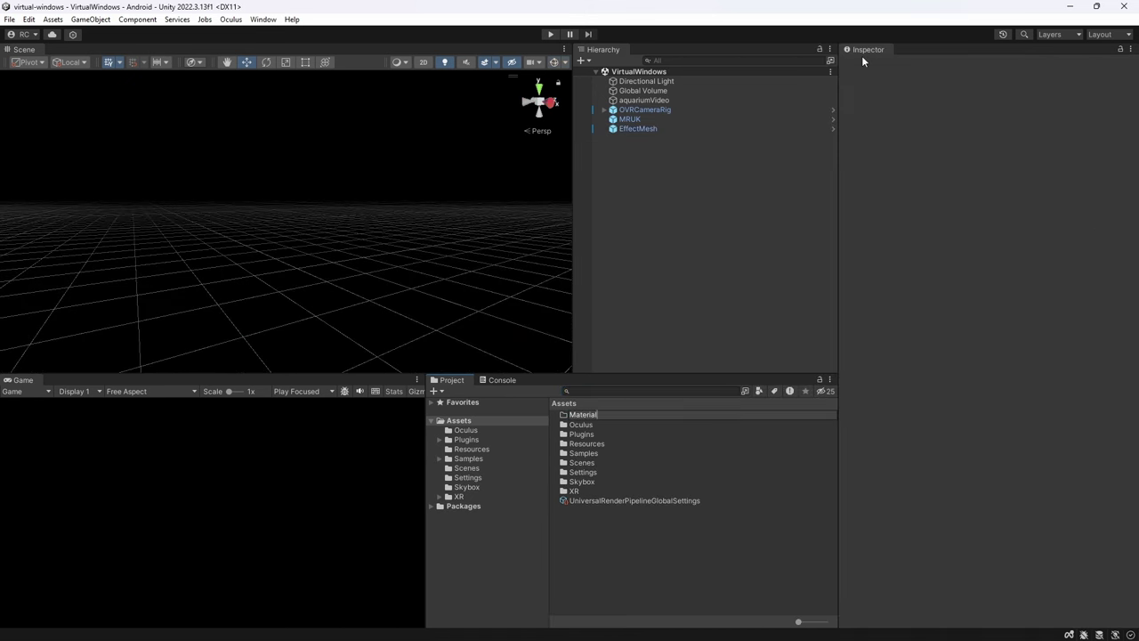
key("Return")
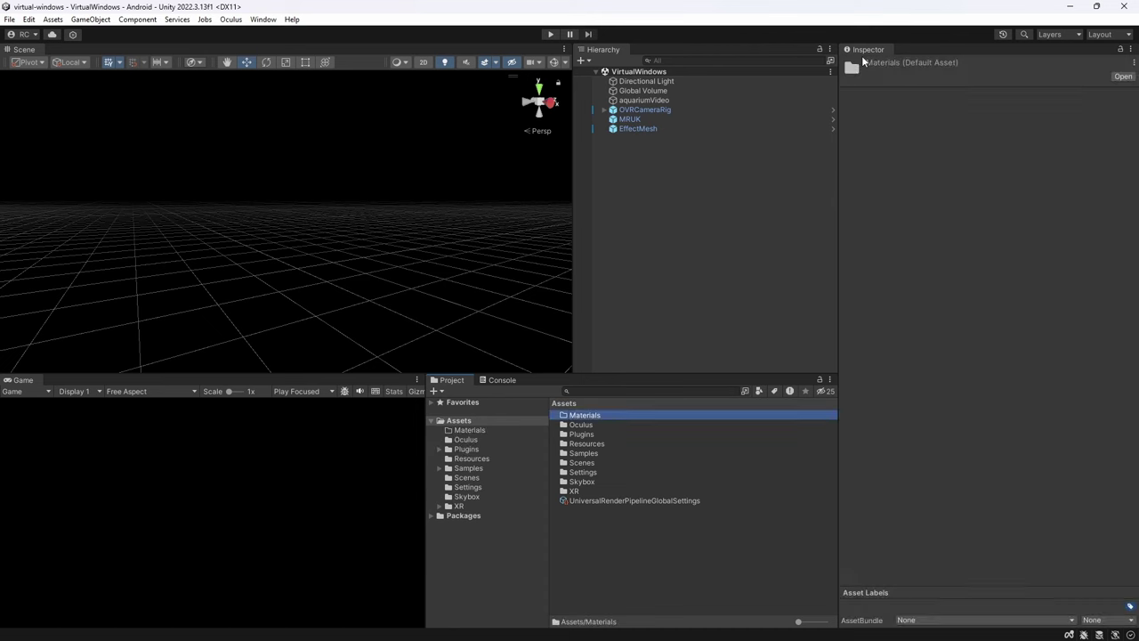
Create a material named Passthrough in the Materials folder
double_click(637, 412)
right_click(640, 436)
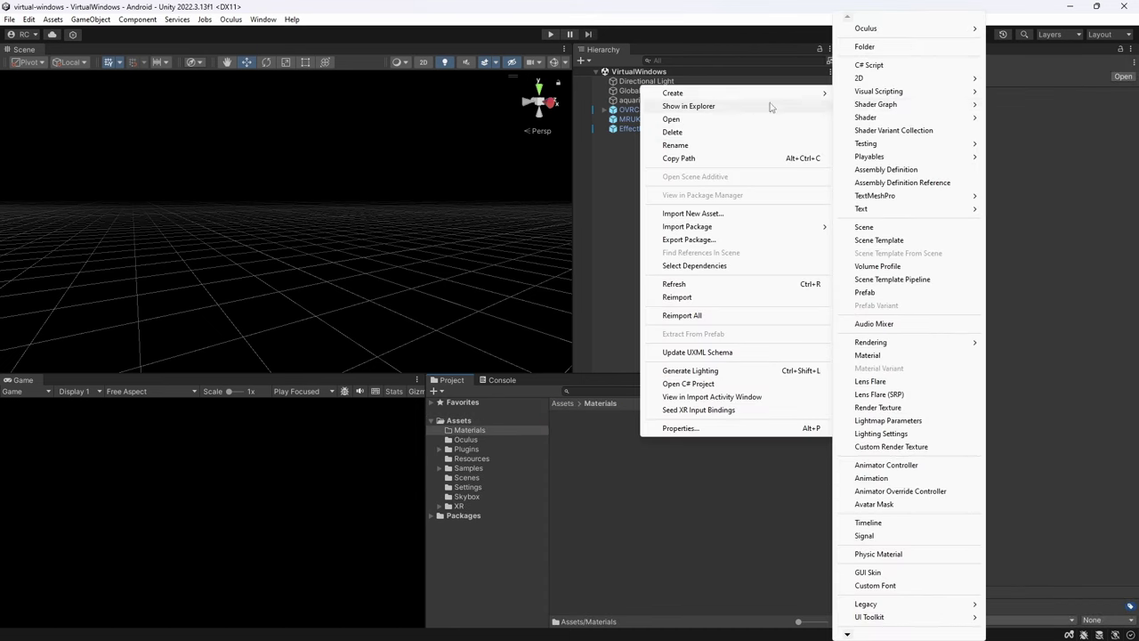
left_click(895, 354)
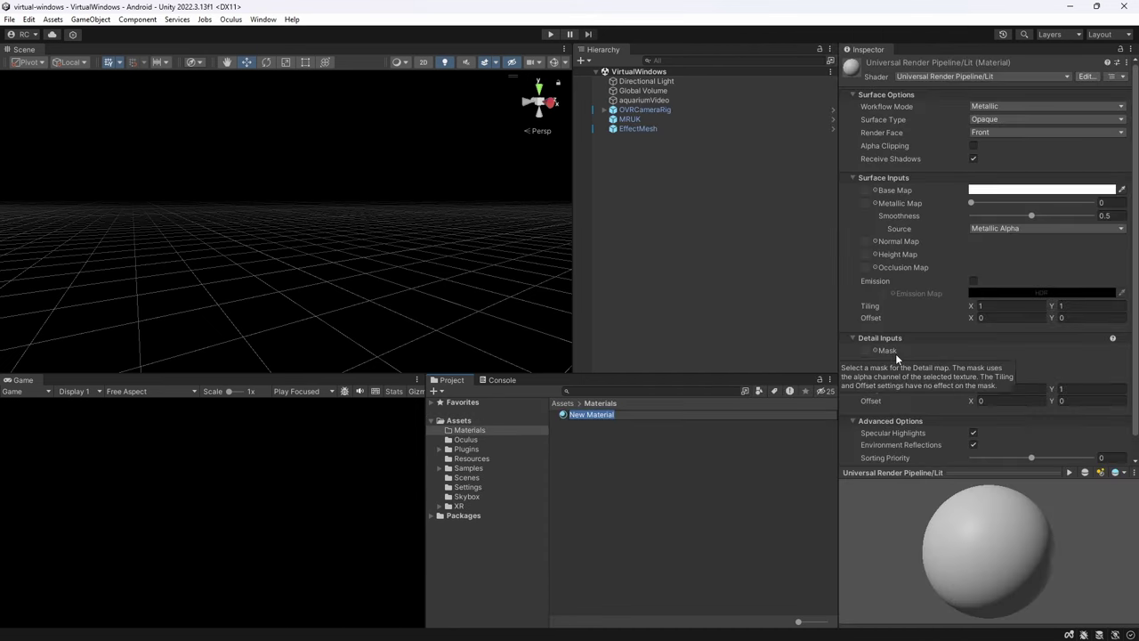
type("Passthrough")
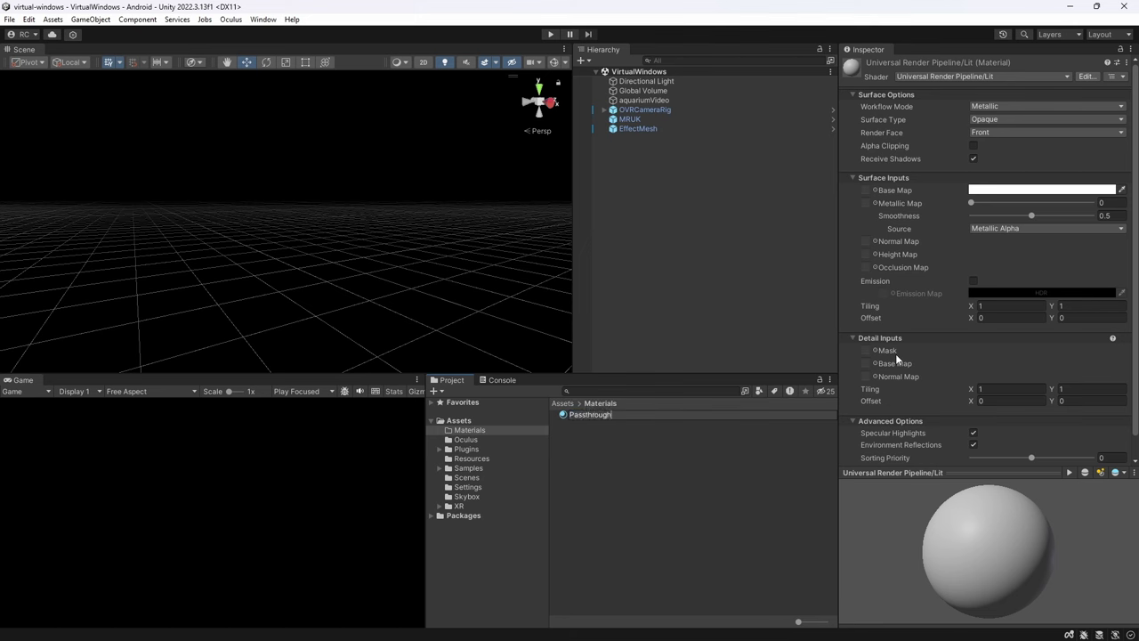
key("Return")
Assign the Oculus/SelectivePassthrough shader to the Passthrough material
left_click(1026, 75)
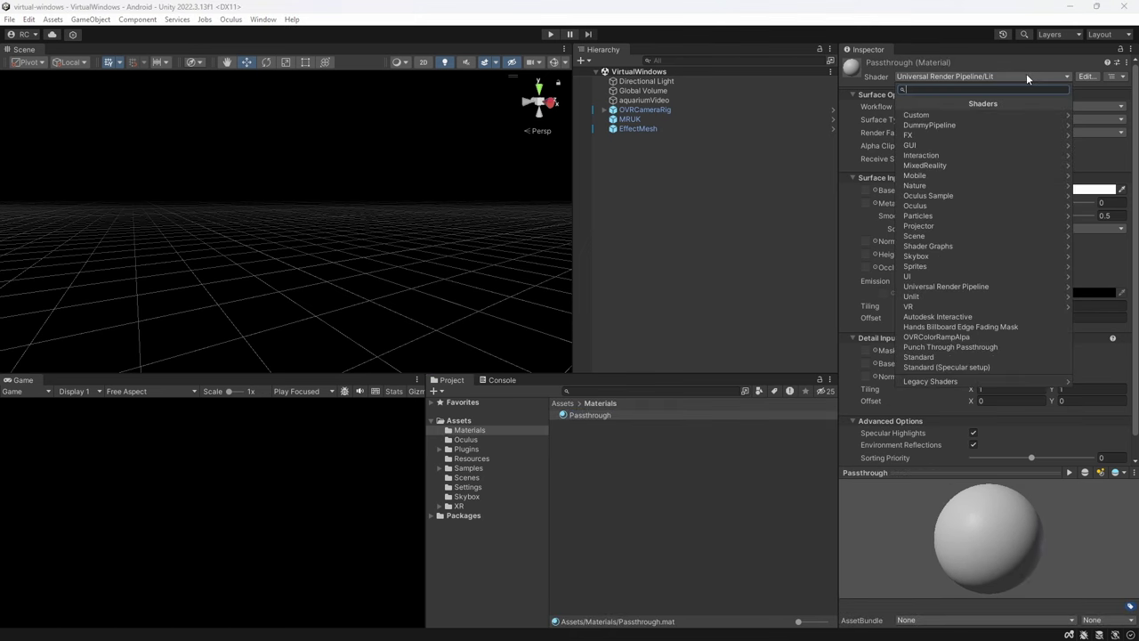
left_click(953, 204)
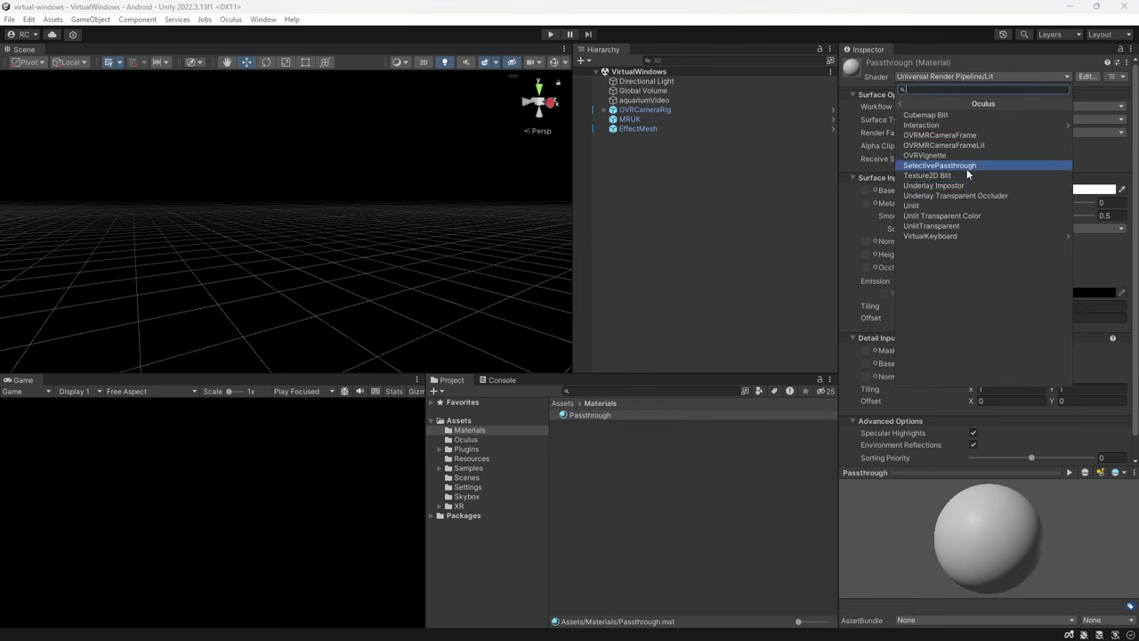
left_click(964, 168)
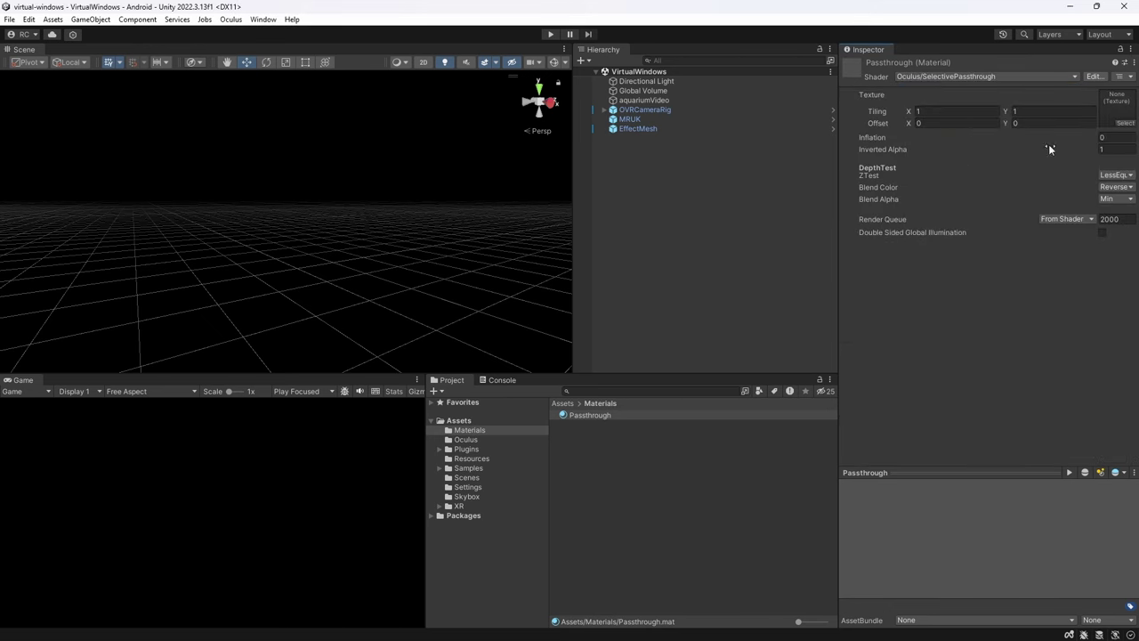
Set the Passthrough material's blend color to Subtract and its render queue to 3000
left_click(1126, 189)
left_click(1070, 187)
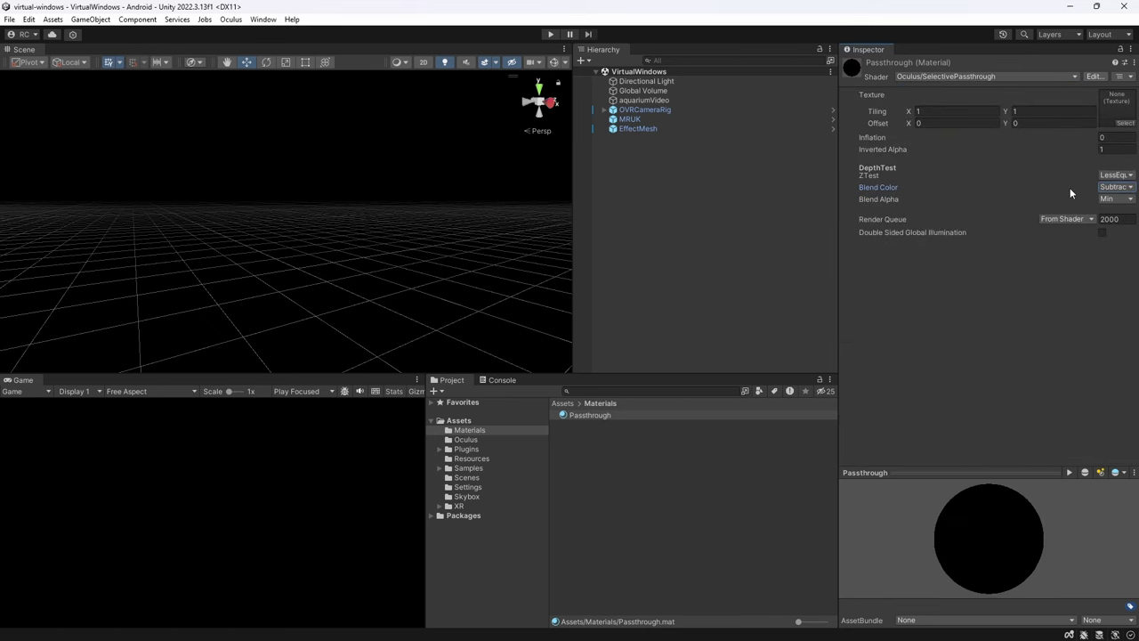
left_click(1123, 218)
type("3000")
key("Return")
Assign the Passthrough material as the mesh material of the EffectMesh object
left_click(678, 129)
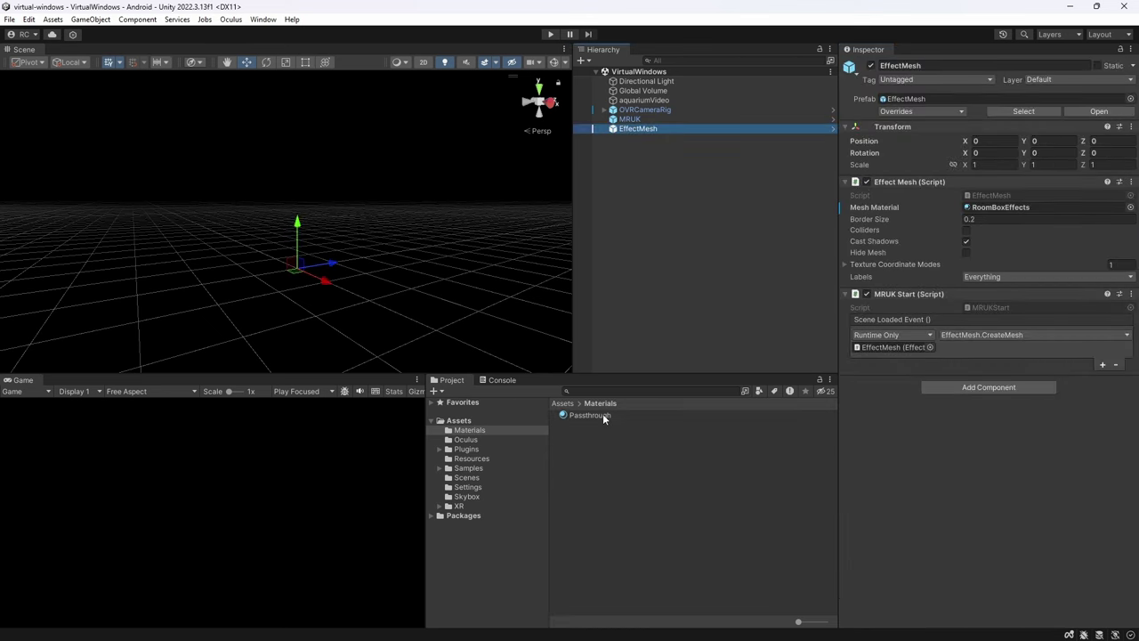
left_click_drag(602, 416, 996, 206)
Play the scene and look around the room mesh against the underwater skybox
left_click(550, 35)
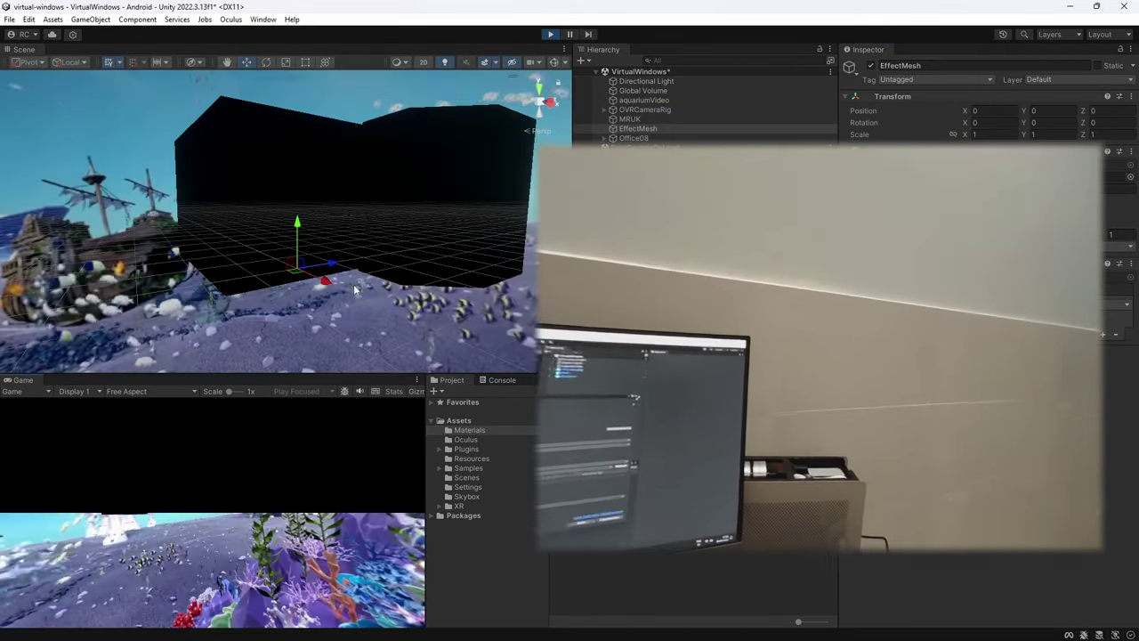
right_click_drag(354, 289, 272, 311)
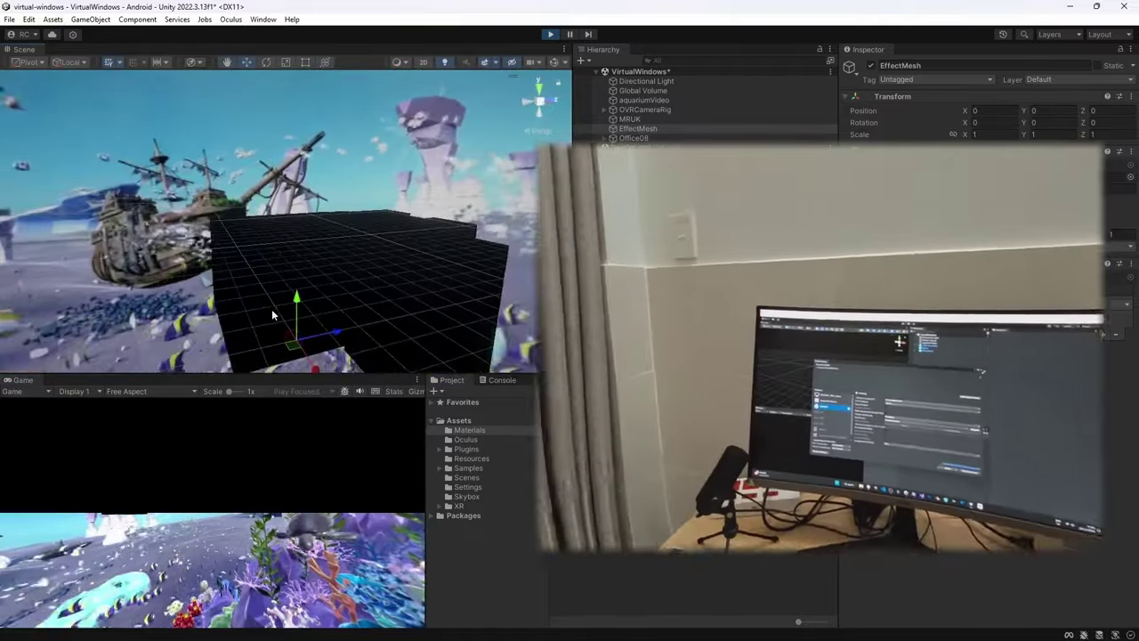
left_click(271, 310)
left_click(304, 256)
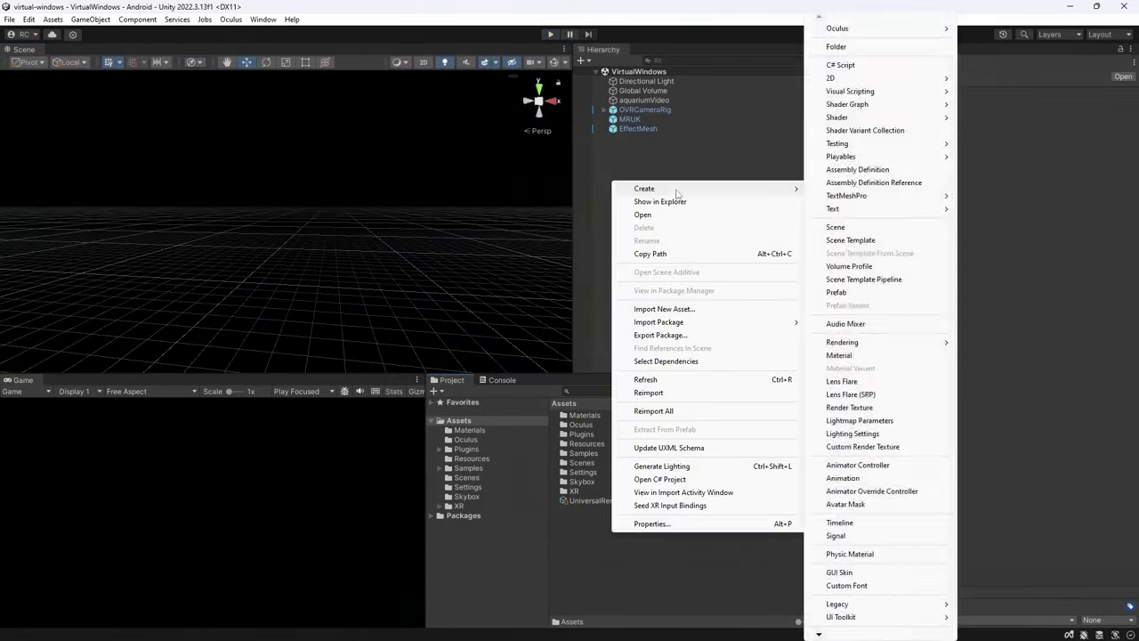
Create a folder named Shaders in the project's Assets
left_click(979, 27)
type("Sha")
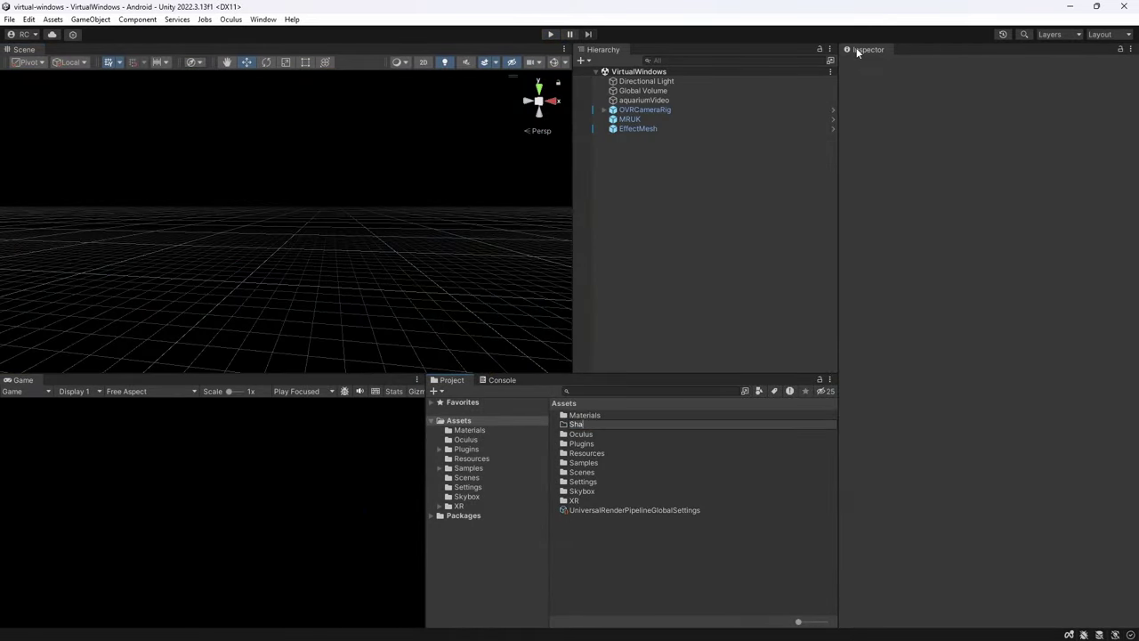
type("ders")
key("Return")
Create a new shader named Stencil in the Shaders folder
double_click(603, 480)
right_click(604, 480)
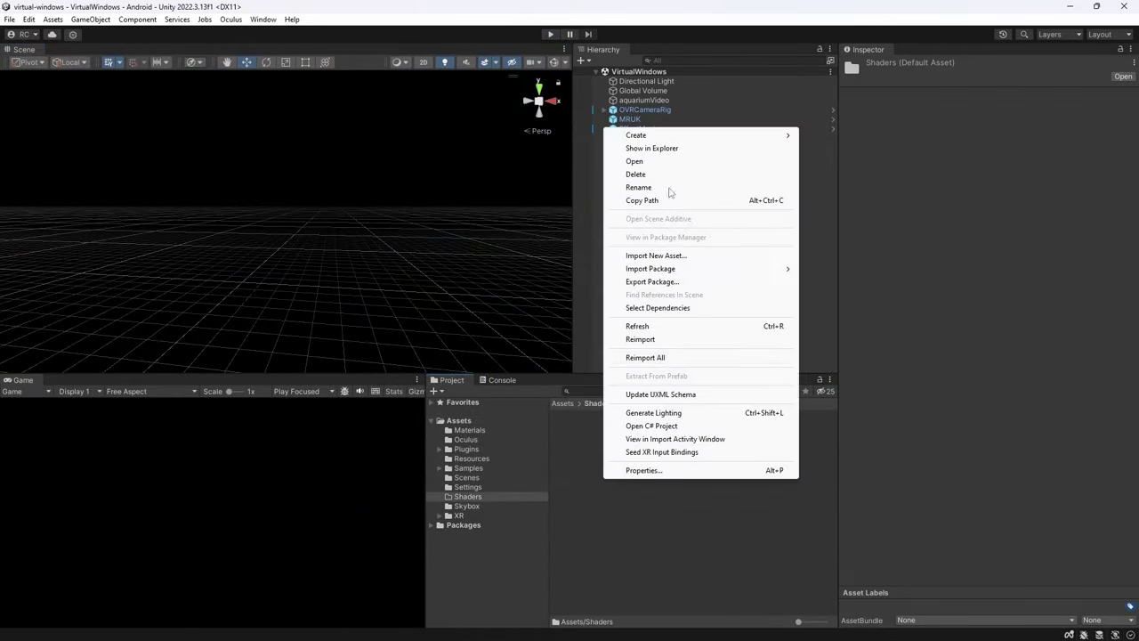
mouse_move(677, 135)
mouse_move(903, 338)
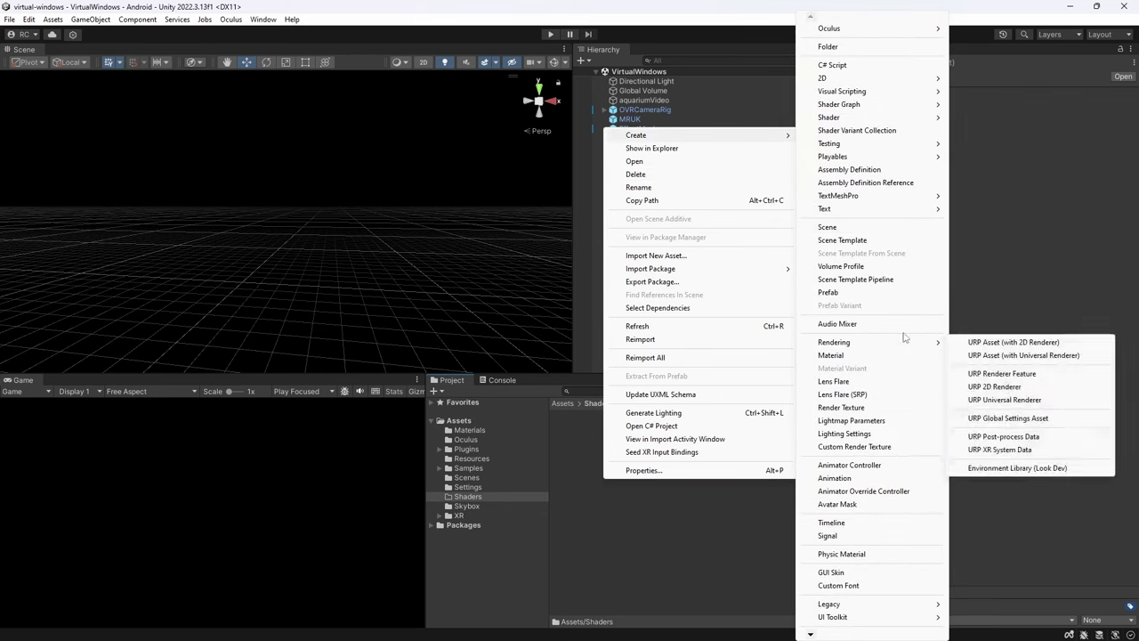
mouse_move(829, 116)
left_click(1001, 115)
type("Ste")
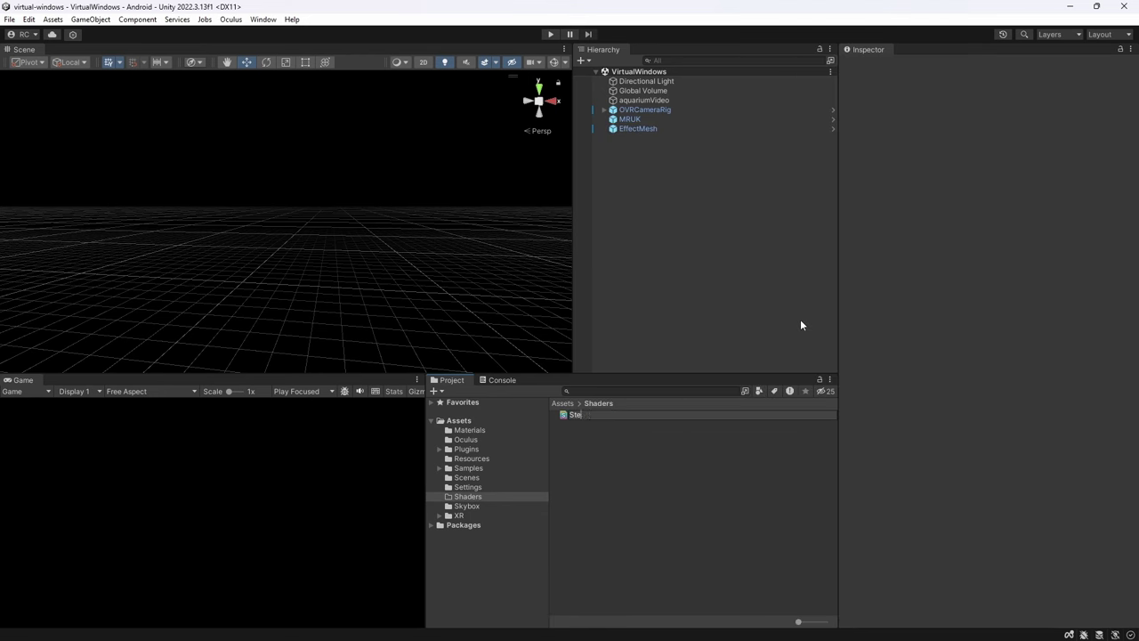
type("ncil")
key("Return")
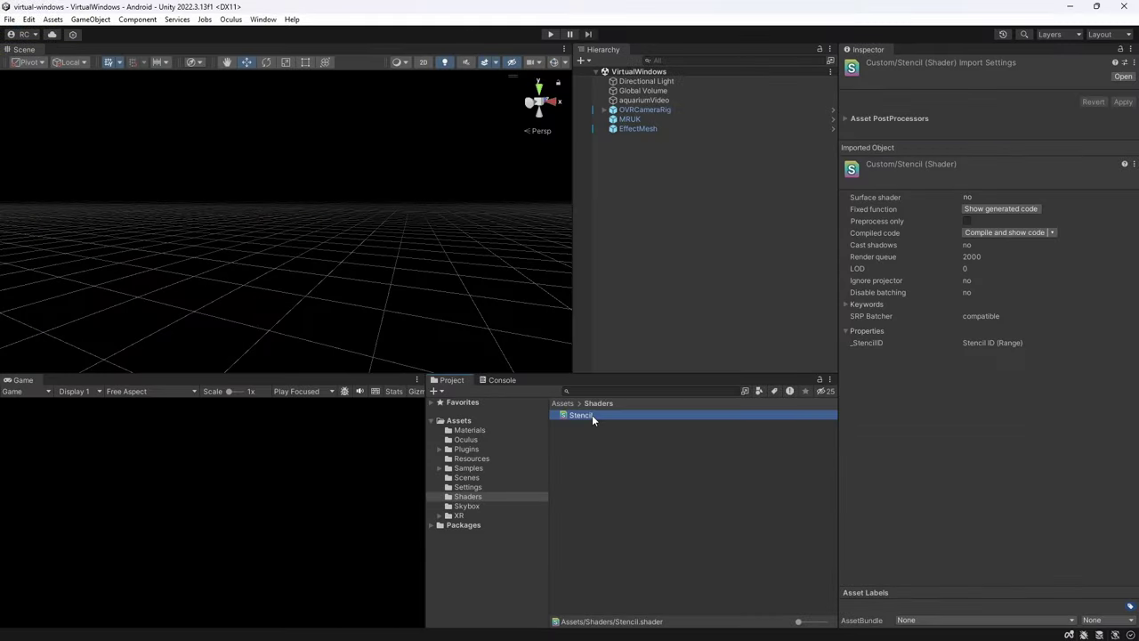
Create a material named Stencil from the Stencil shader and move it to the Materials folder
right_click(592, 415)
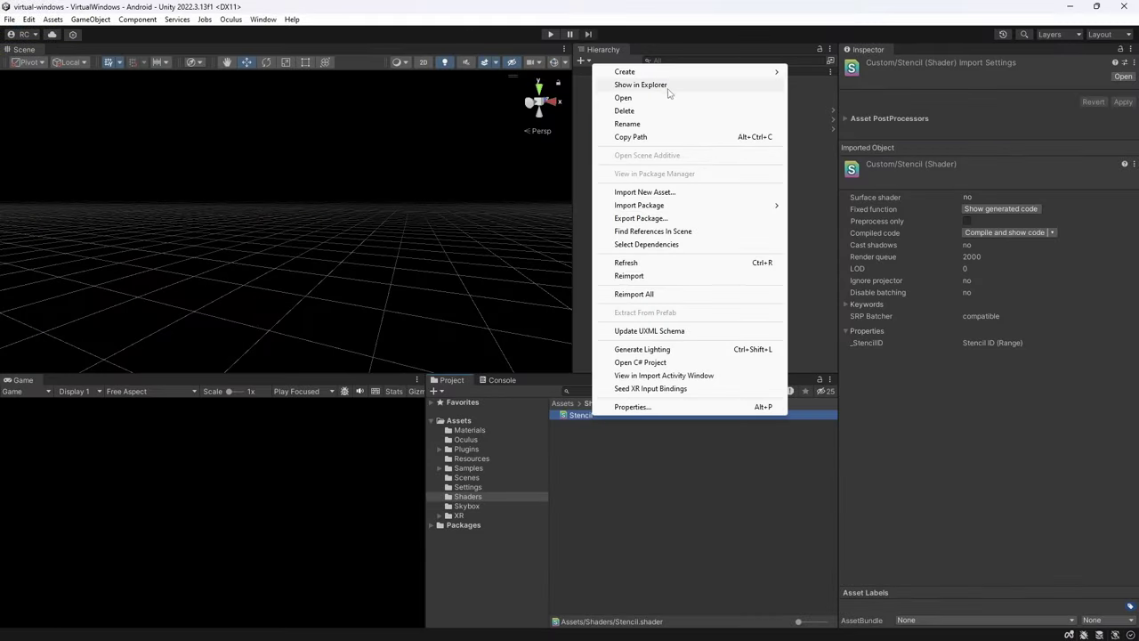
mouse_move(702, 71)
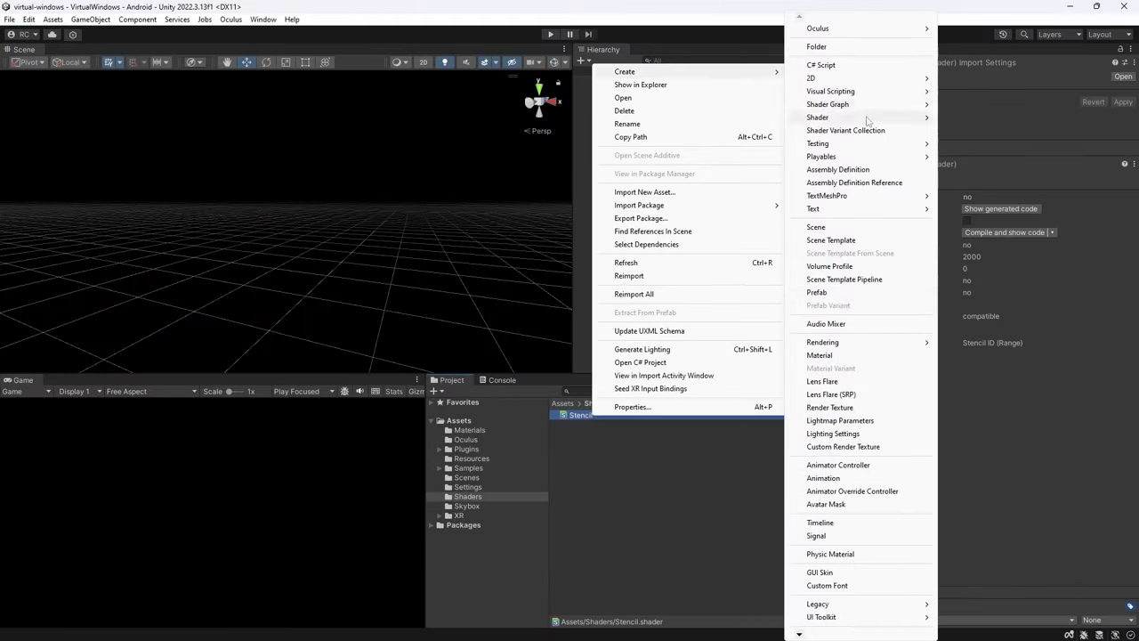
left_click(854, 356)
type("Stenc")
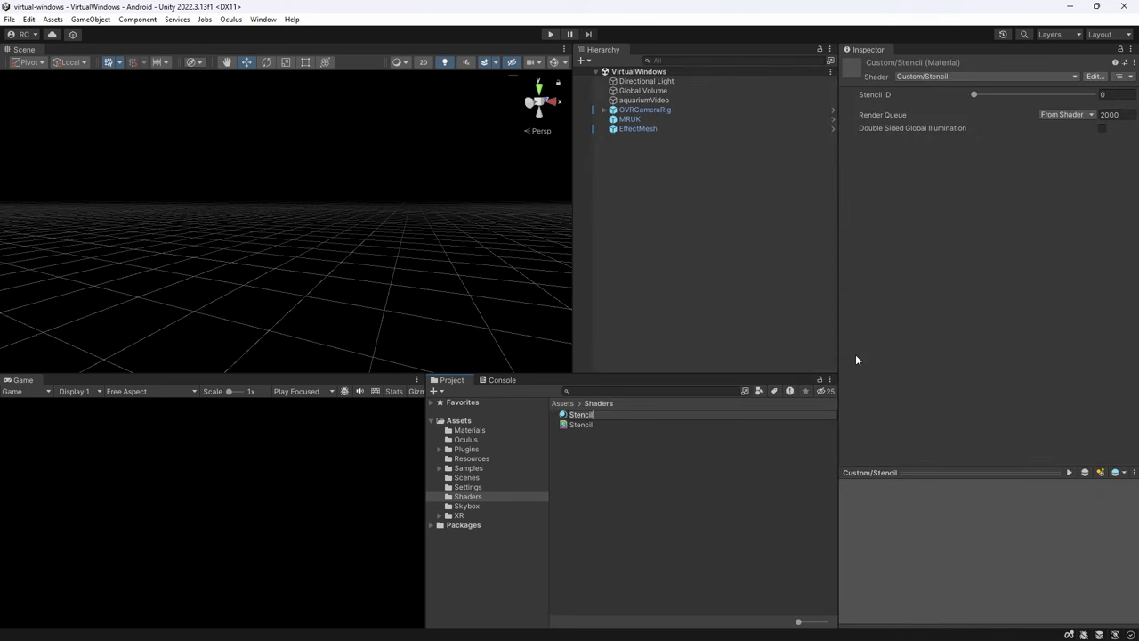
type("il")
key("Return")
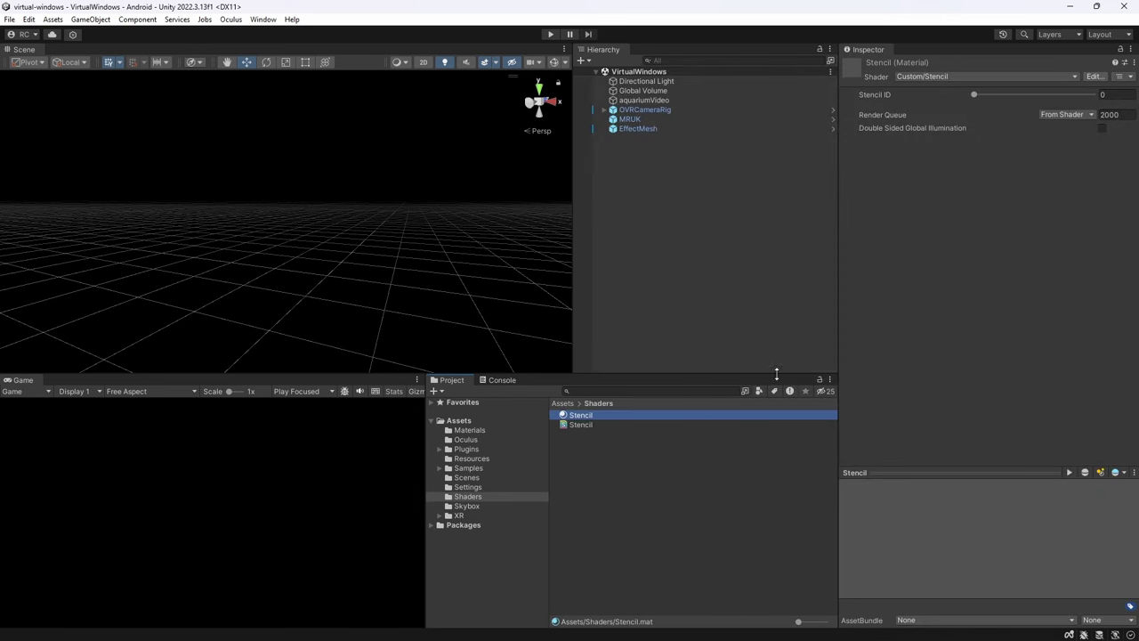
left_click_drag(593, 419, 489, 435)
left_click(488, 435)
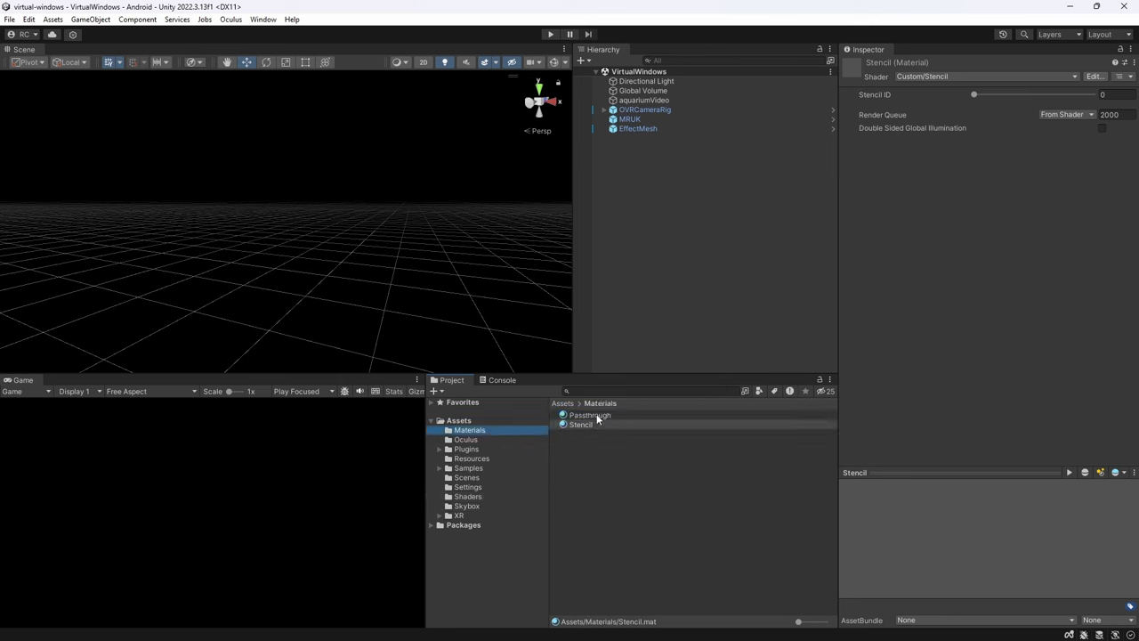
Set the Stencil material's stencil ID to 1 and its render queue to 3000
left_click(1119, 94)
type("1")
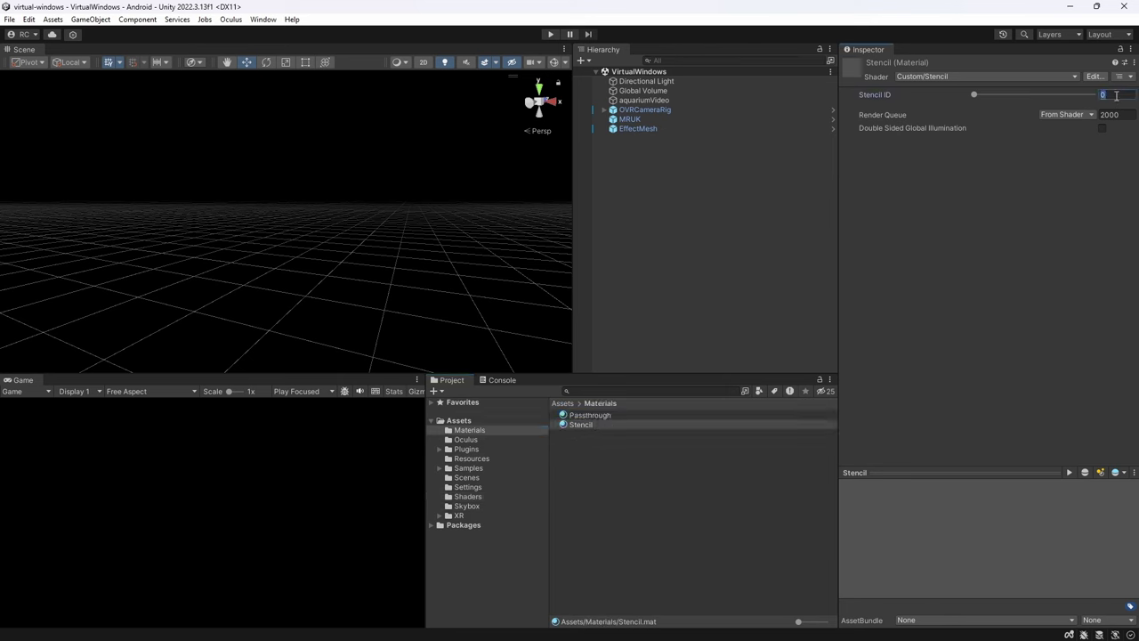
left_click(1132, 114)
type("3000")
key("Return")
Set the Passthrough material's render queue to 2000 using the From Shader option
left_click(610, 414)
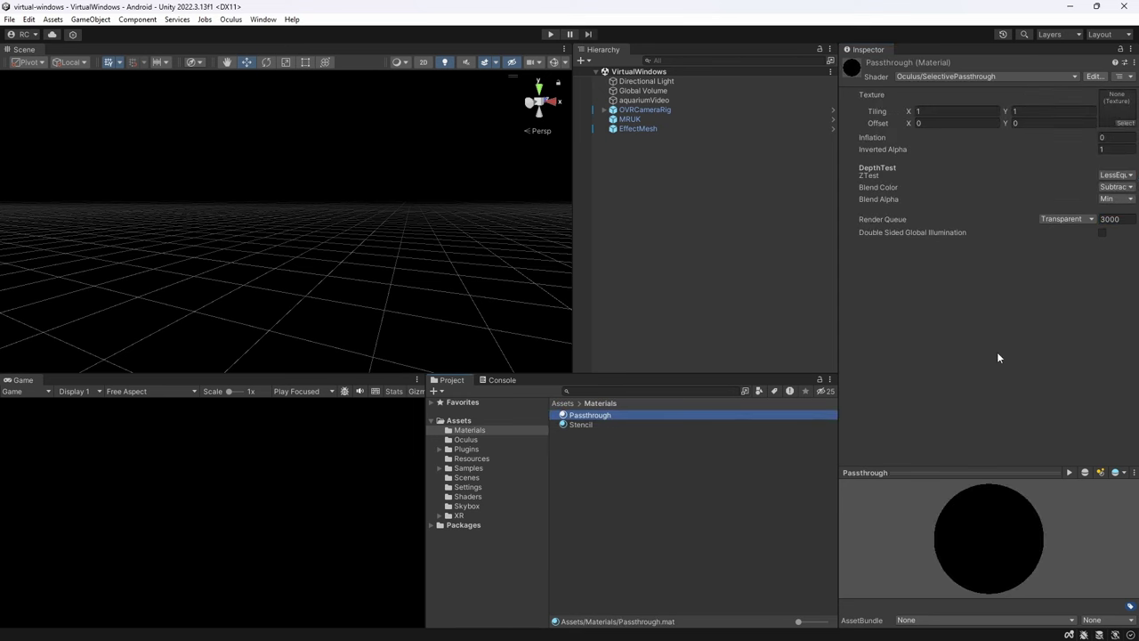
left_click(1121, 219)
type("2000")
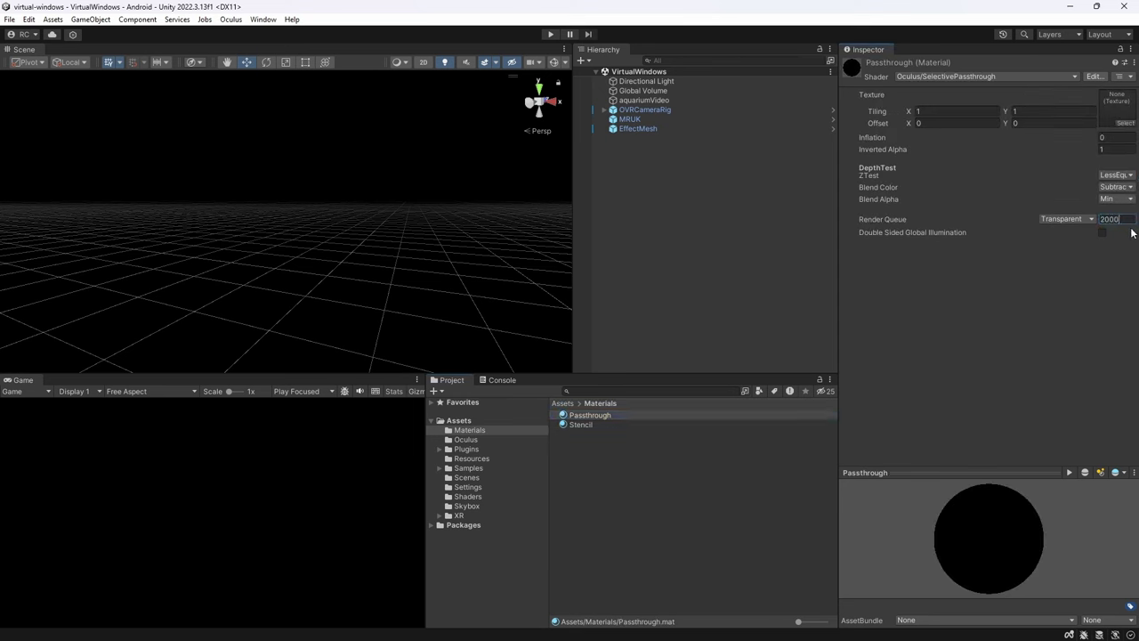
key("Return")
left_click(1091, 220)
left_click(1090, 228)
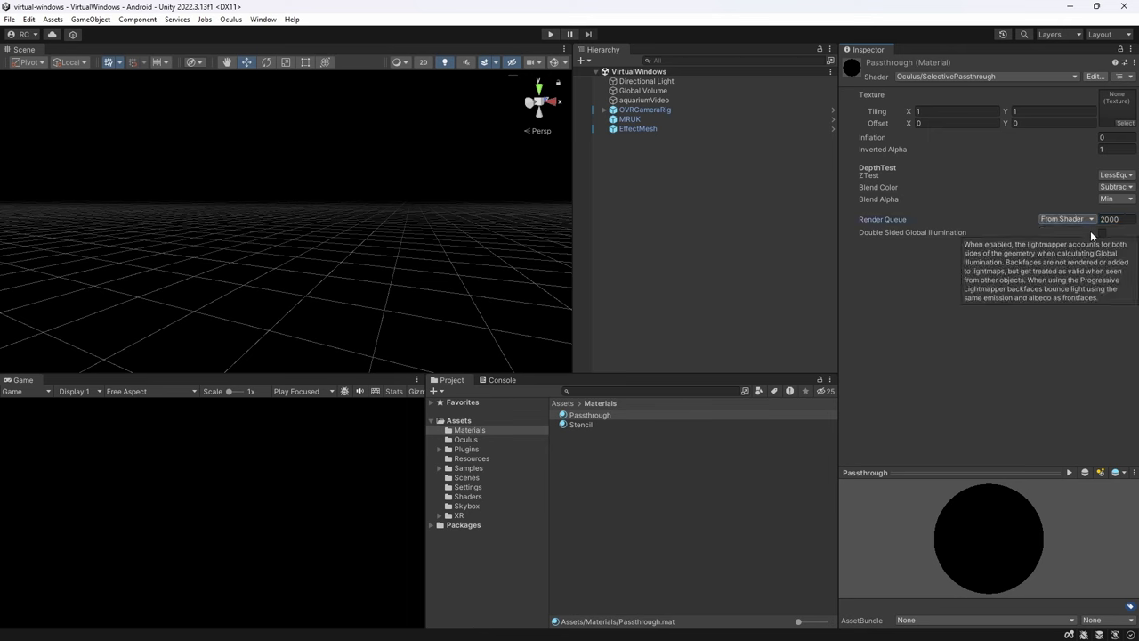
Add a cube to the scene and reset its transform position to the origin
left_click(628, 426)
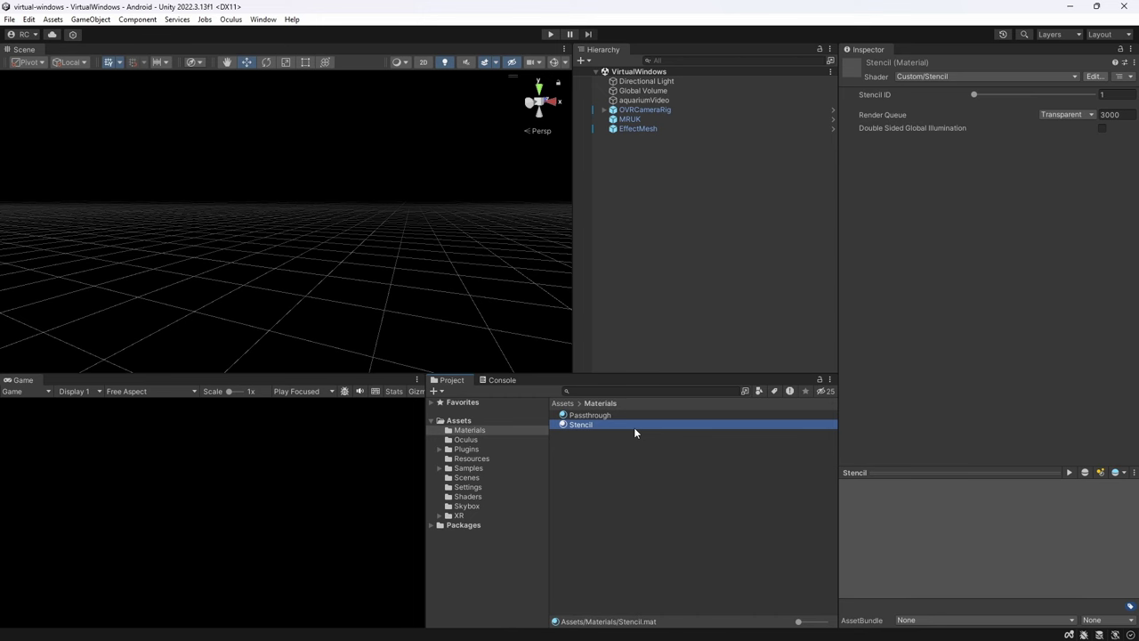
right_click(660, 189)
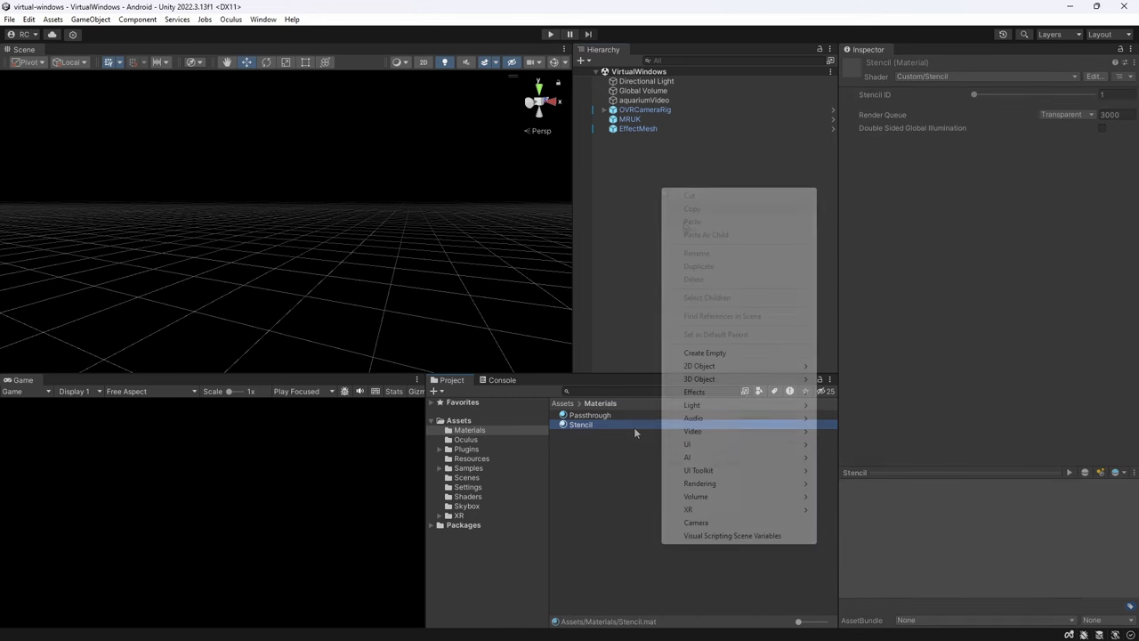
mouse_move(707, 372)
left_click(846, 379)
right_click(1002, 96)
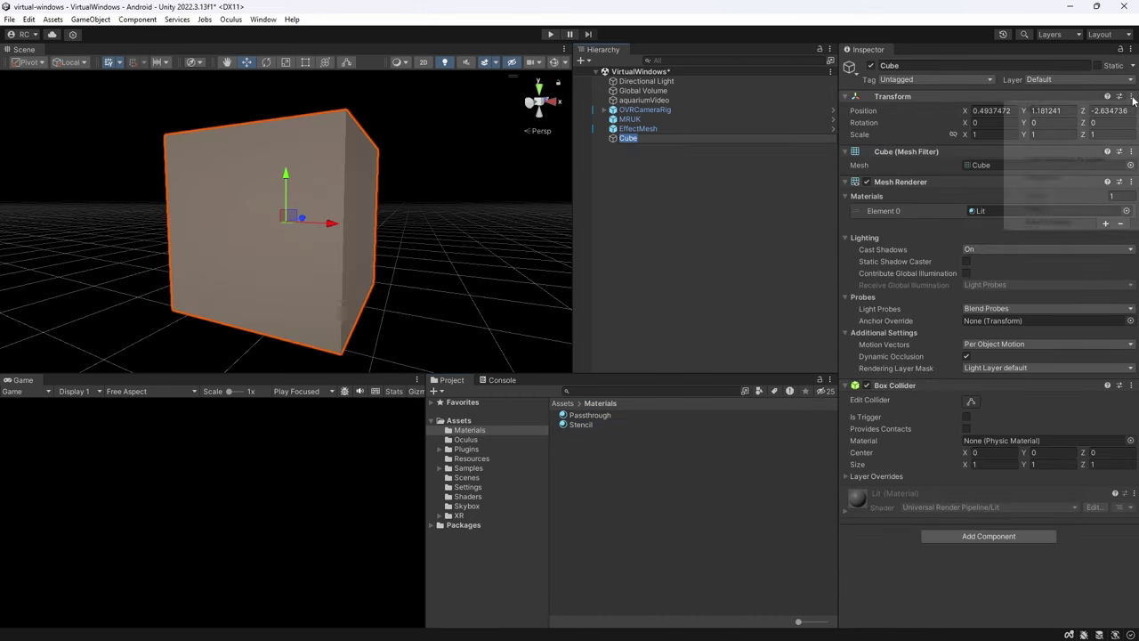
left_click(1037, 120)
Duplicate the cube and move the copy along the Z axis to about -1.744
left_click(724, 144)
key("ctrl+d")
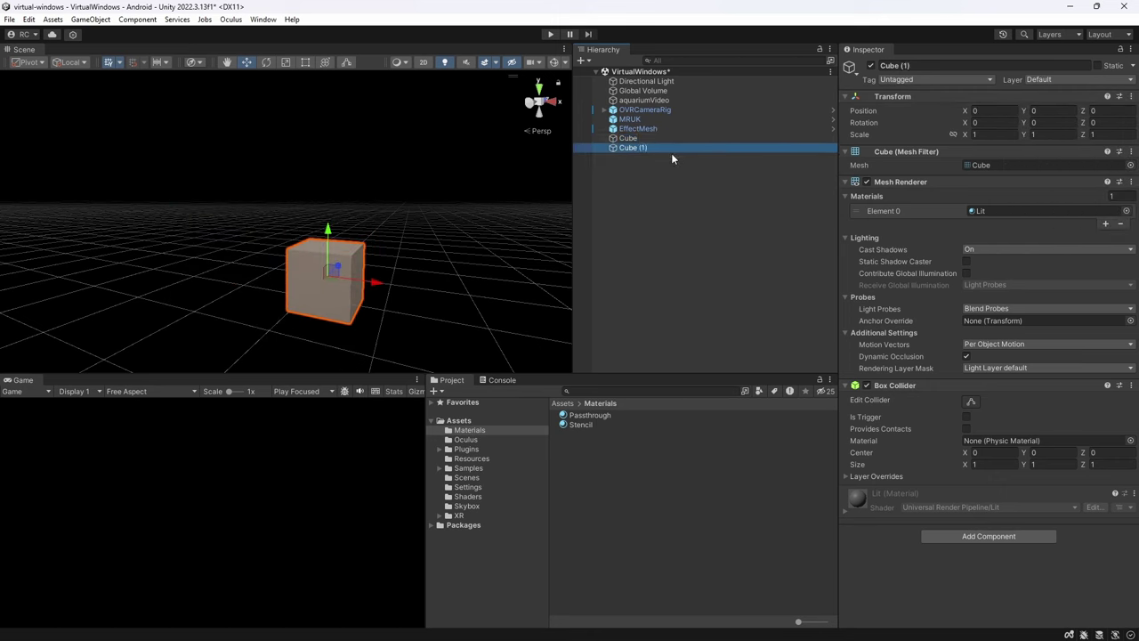
left_click_drag(342, 270, 310, 311)
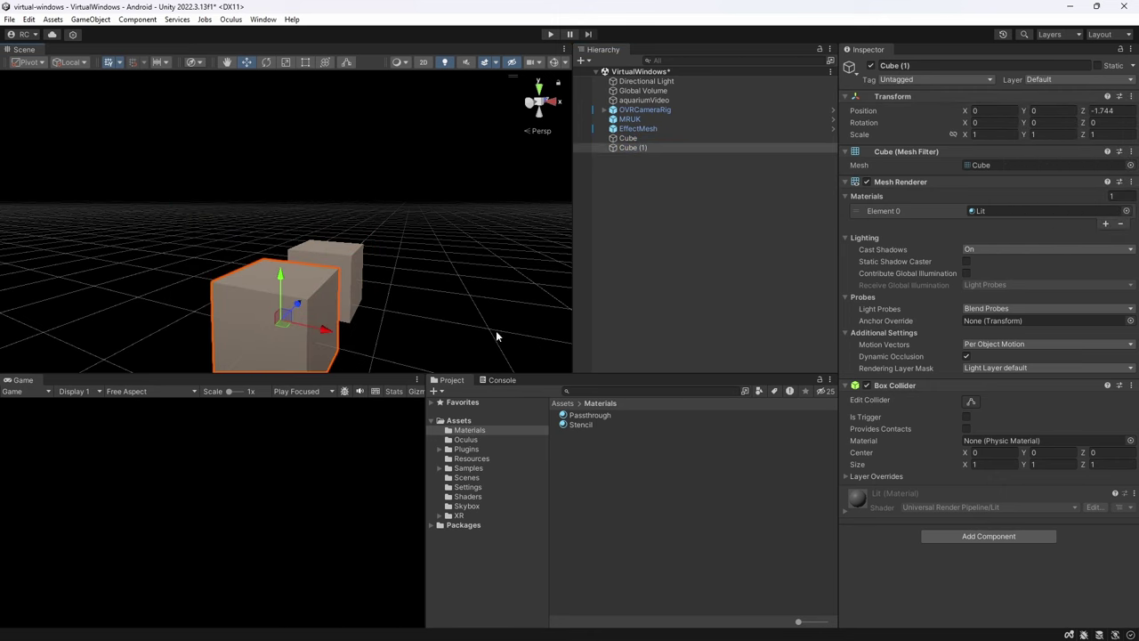
scroll(496, 330, "up", 3)
Apply the Passthrough material to the original cube and the Stencil material to the duplicate in front
left_click_drag(587, 414, 332, 286)
left_click_drag(581, 425, 267, 347)
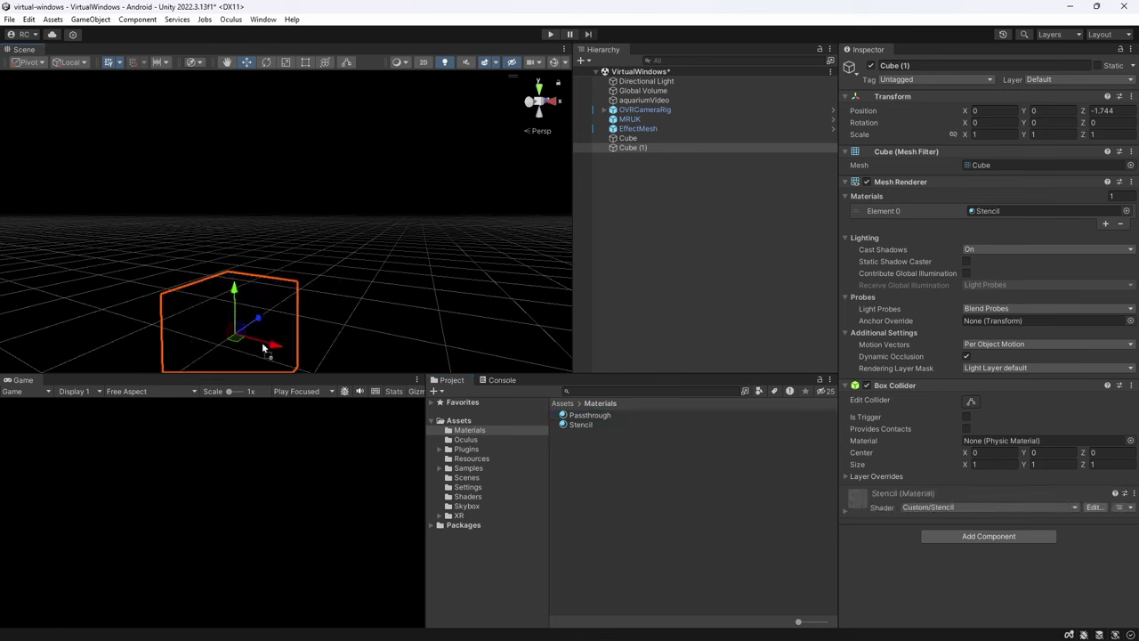
left_click_drag(327, 293, 269, 336, "alt")
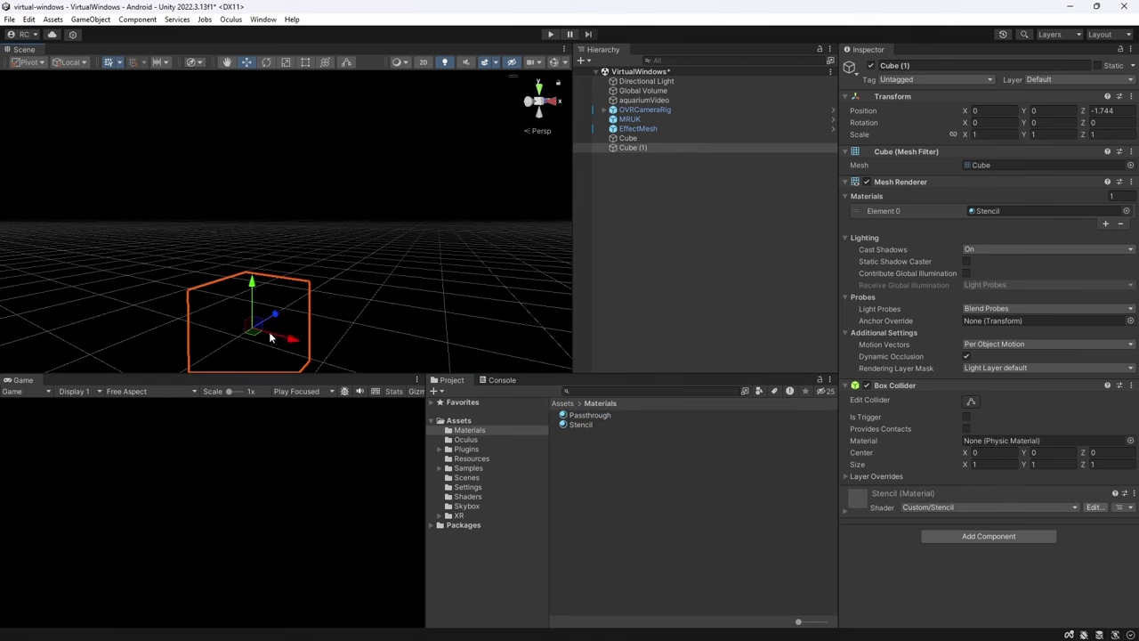
Define a new layer named Wall as User Layer 6
left_click(343, 299)
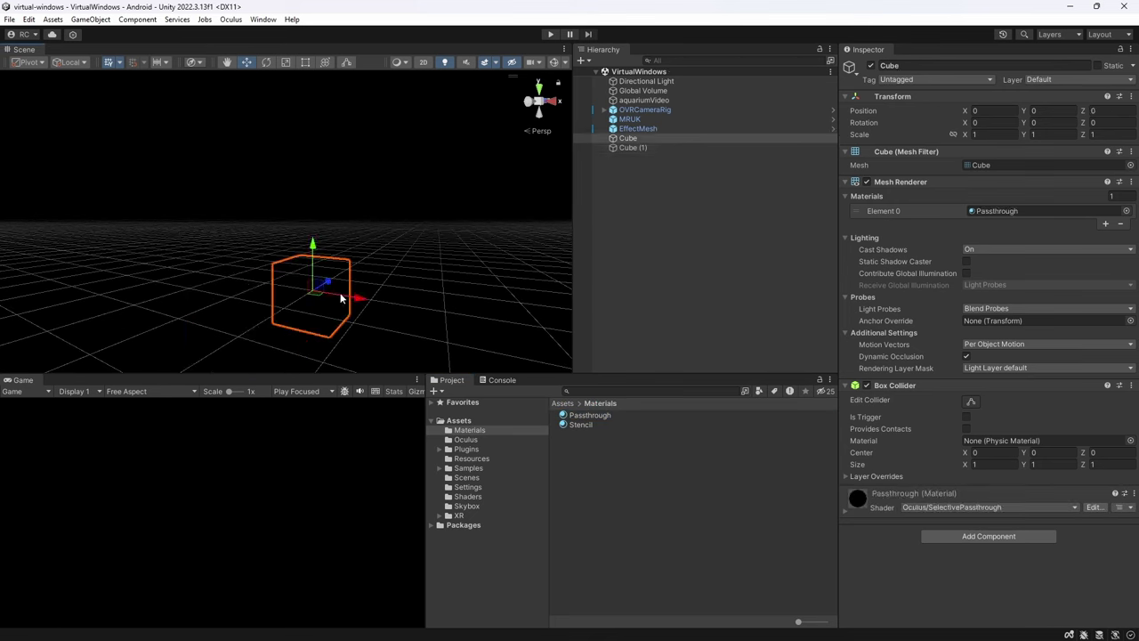
left_click(1050, 80)
left_click(1064, 163)
left_click(1004, 206)
type("Wall")
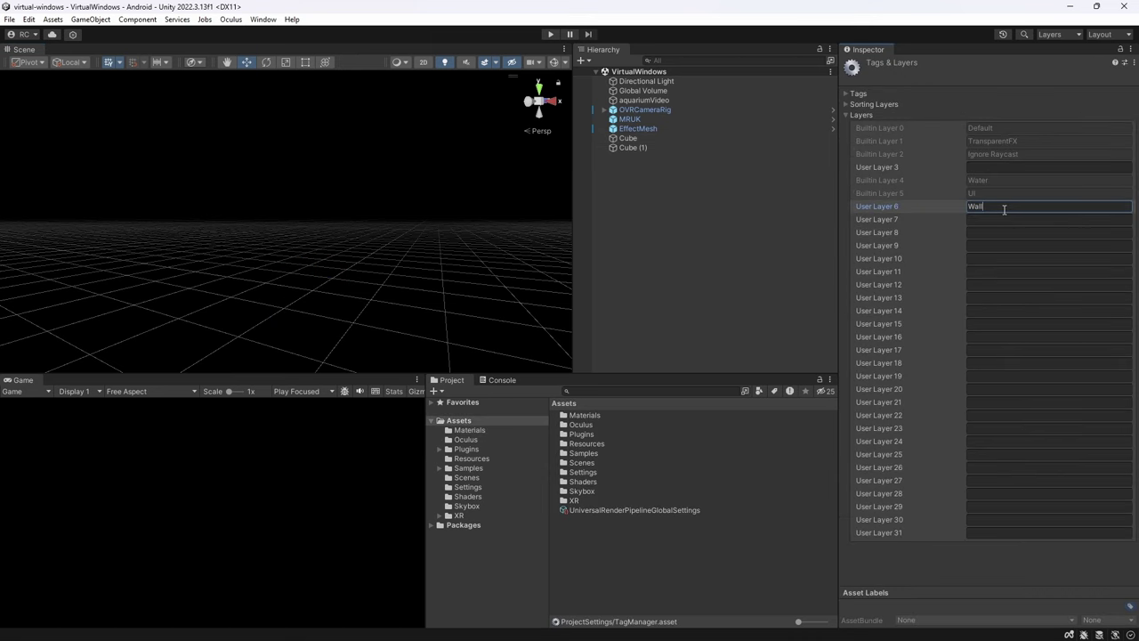
Assign the original cube with the Passthrough material to the Wall layer
left_click(657, 138)
left_click(657, 147)
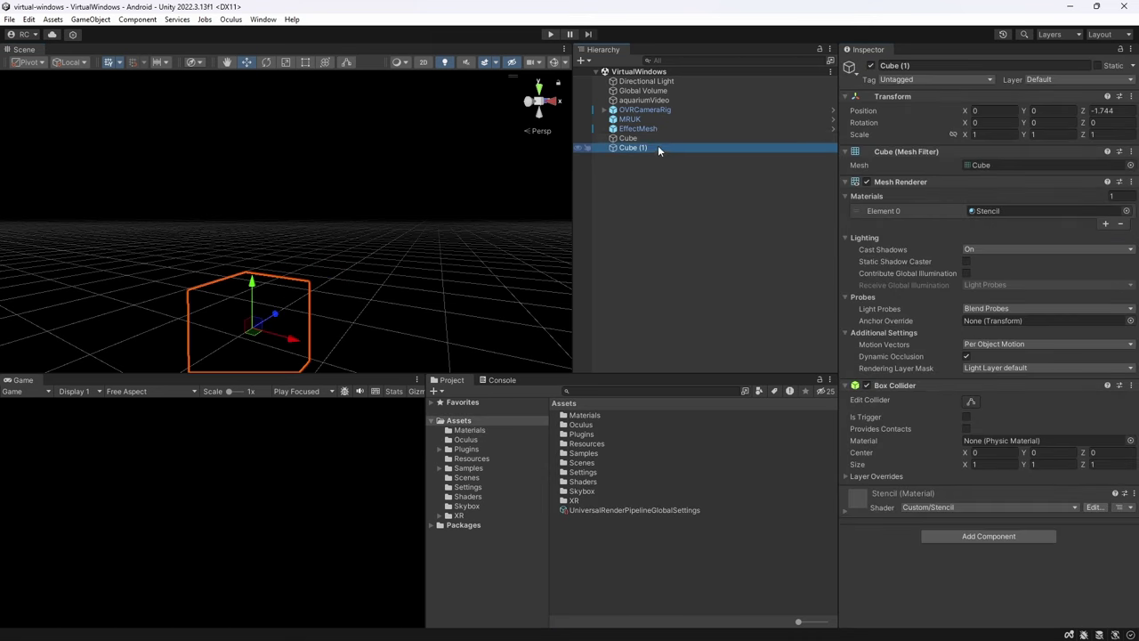
left_click(658, 138)
left_click(1050, 80)
left_click(1024, 157)
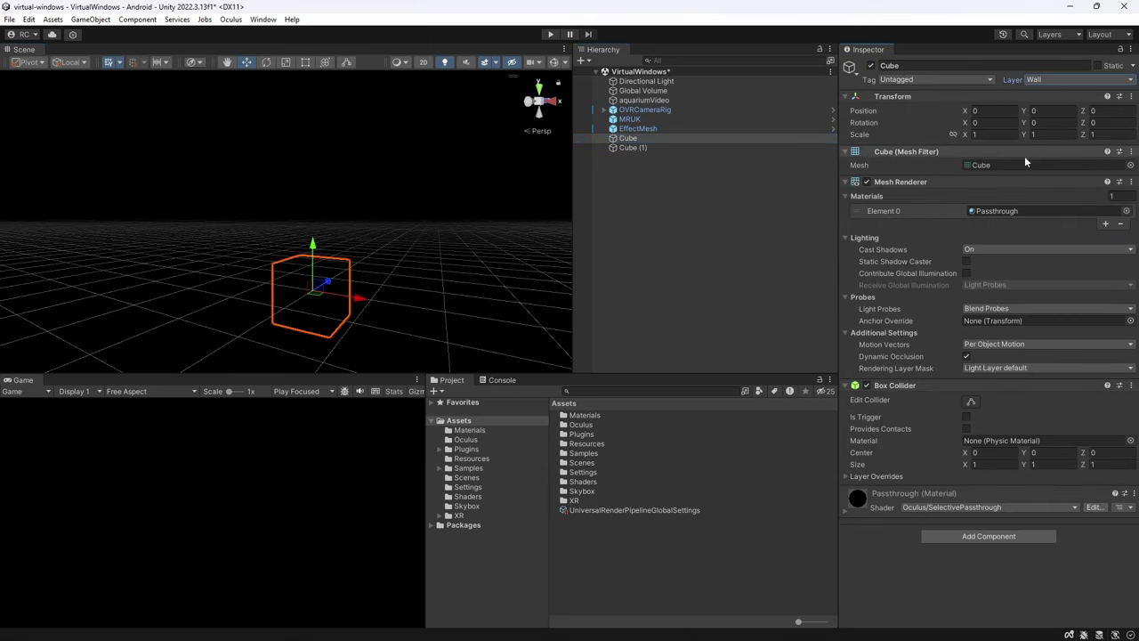
Set the default Android quality level to High Fidelity in the project's quality settings
left_click(9, 19)
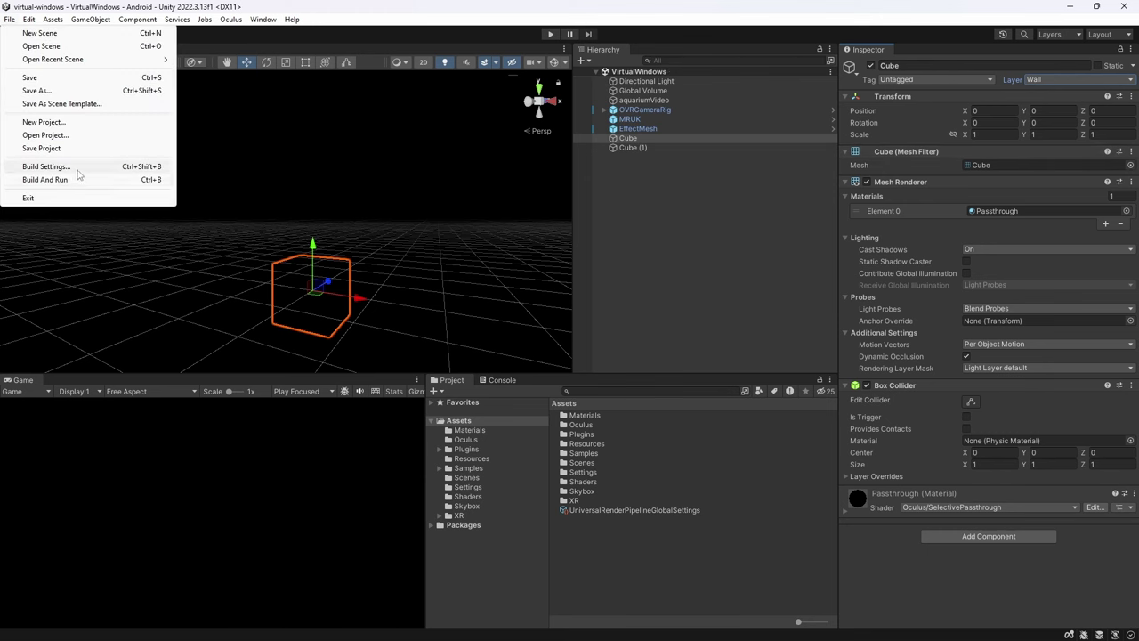
left_click(113, 407)
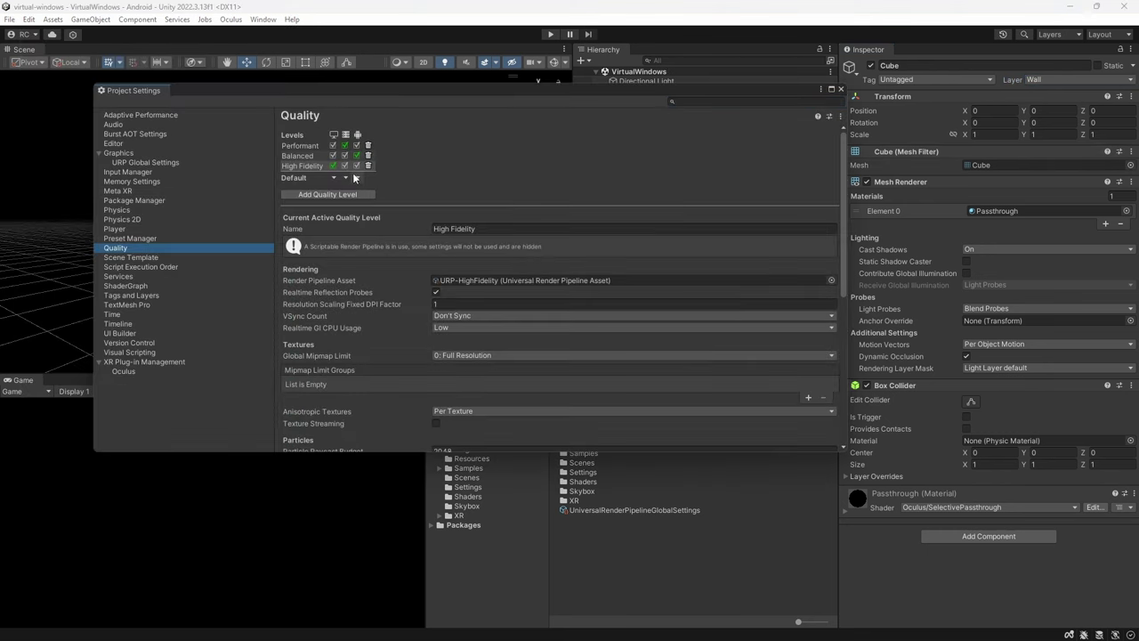
left_click(356, 178)
left_click(392, 219)
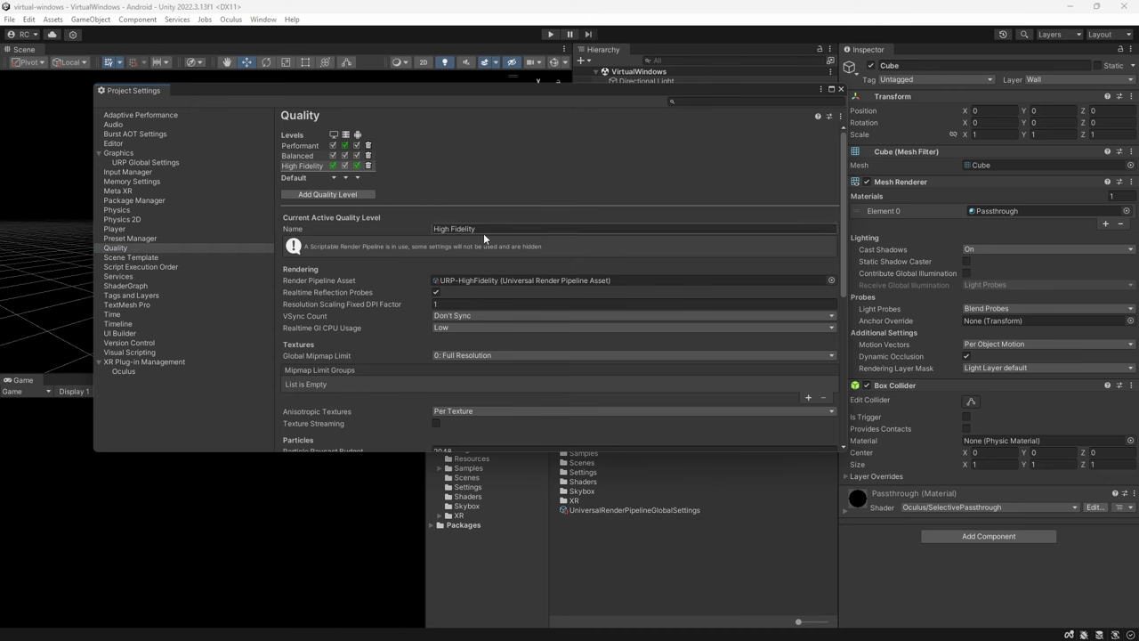
Locate the URP-HighFidelity pipeline asset and exclude the Wall layer from the opaque layer mask of URP-HighFidelity-Renderer
left_click(492, 279)
left_click_drag(676, 91, 656, 64)
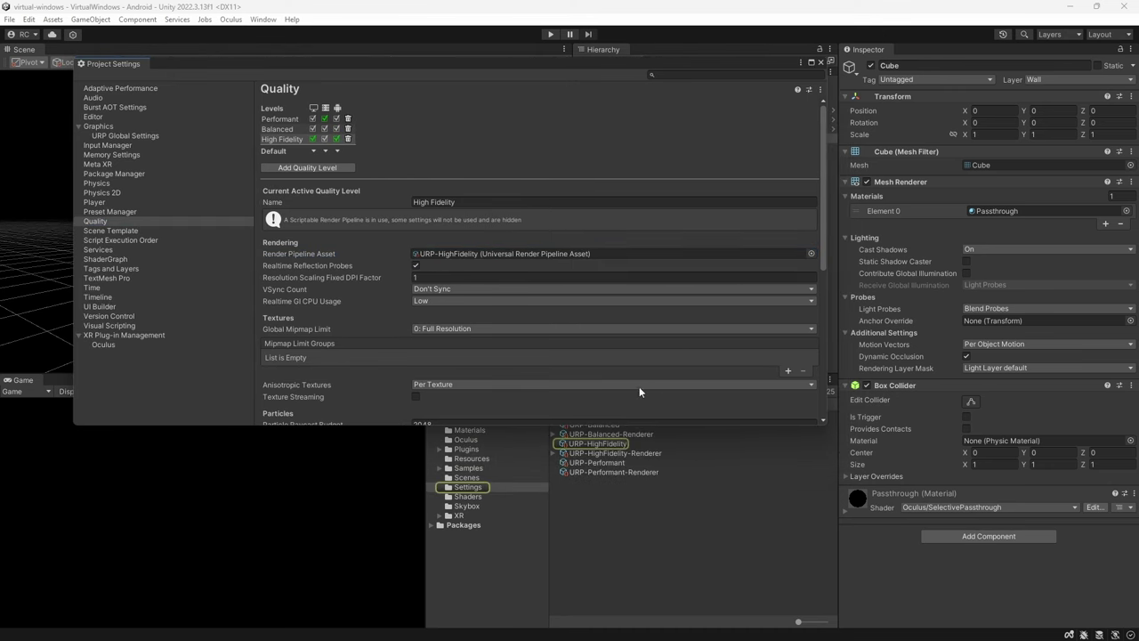
left_click(820, 62)
left_click(632, 443)
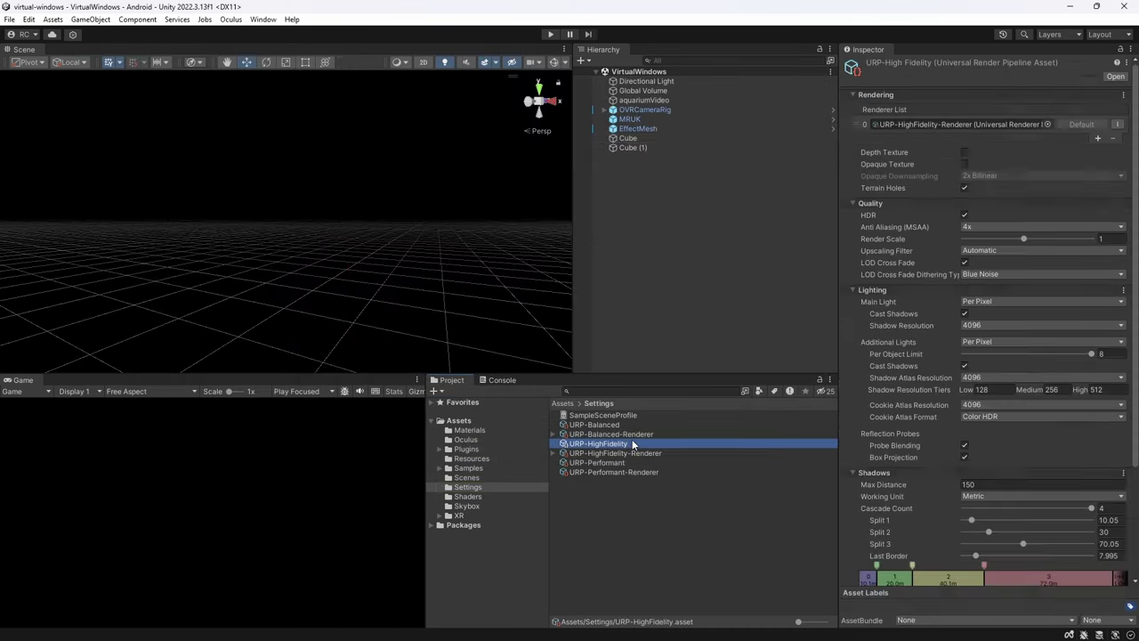
left_click(684, 453)
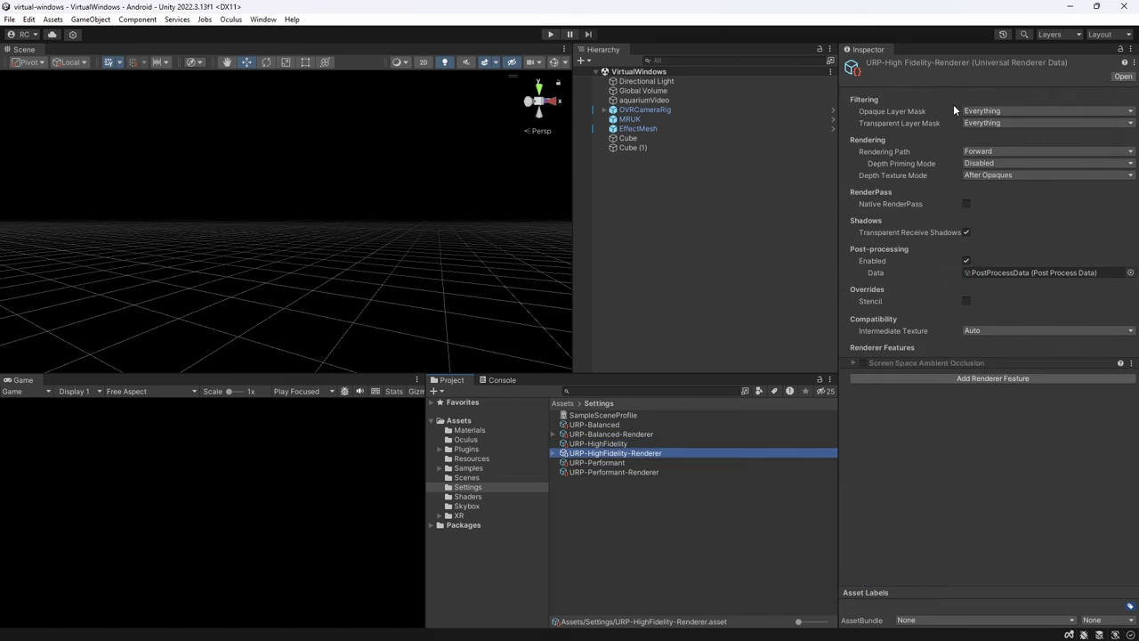
left_click(979, 110)
left_click(984, 204)
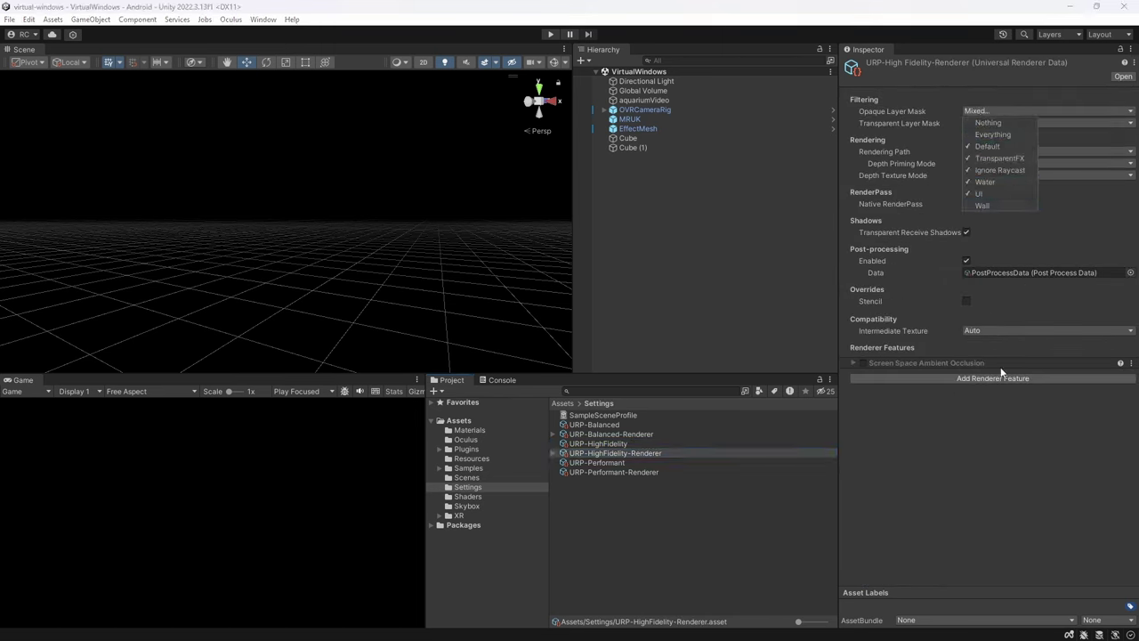
Add a Render Objects feature to URP-HighFidelity-Renderer and name it Walls
left_click(970, 379)
left_click(970, 379)
left_click(973, 460)
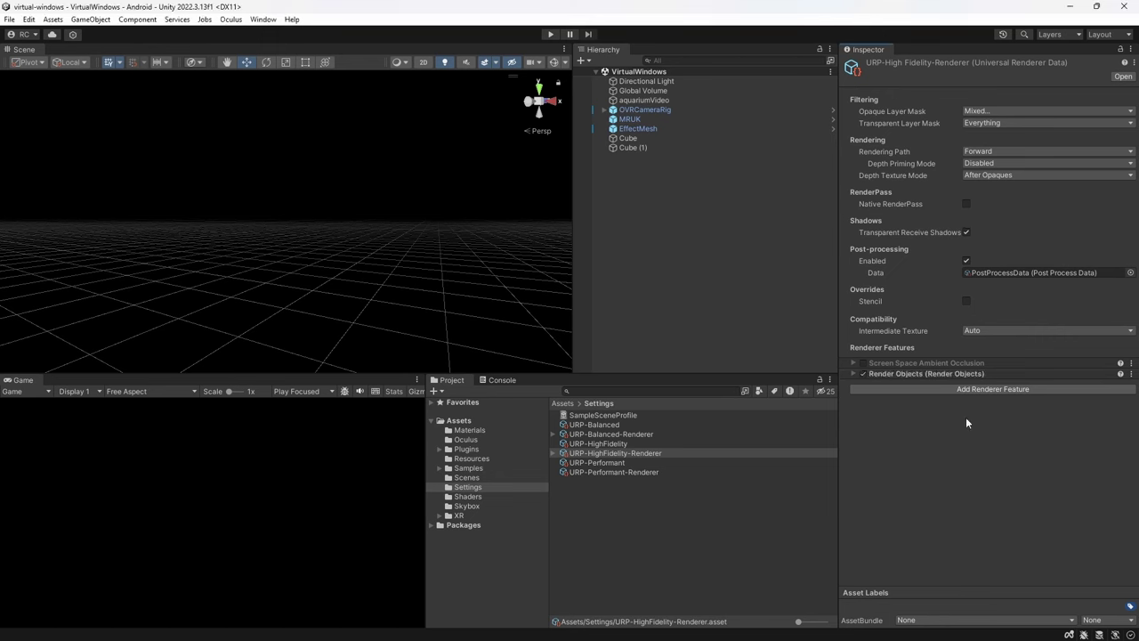
left_click(854, 374)
left_click(1000, 385)
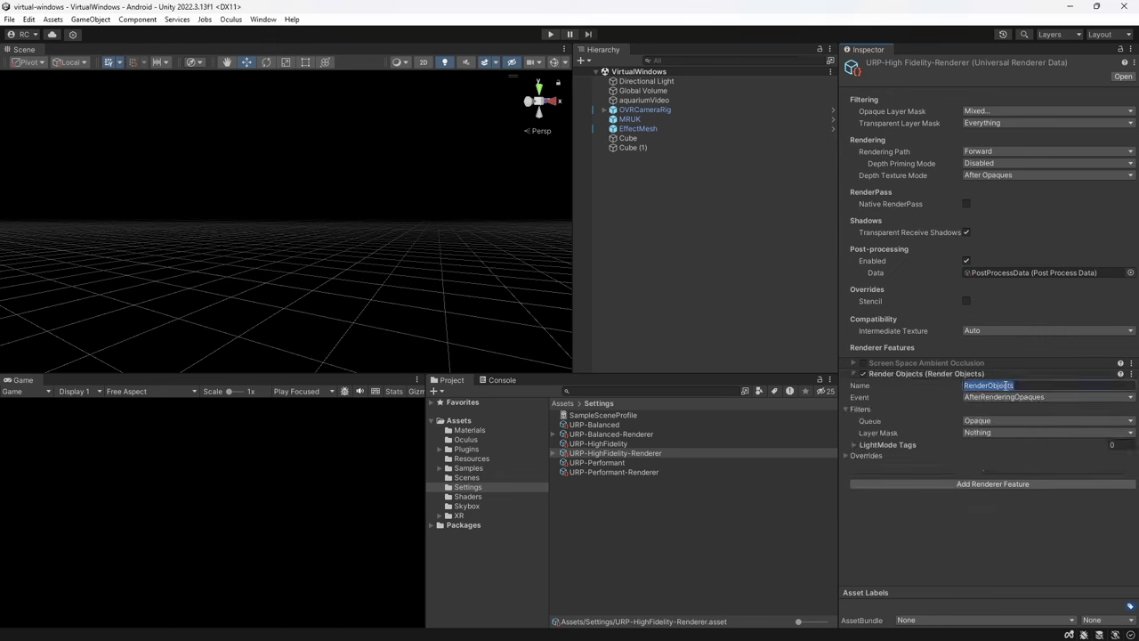
type("Walls")
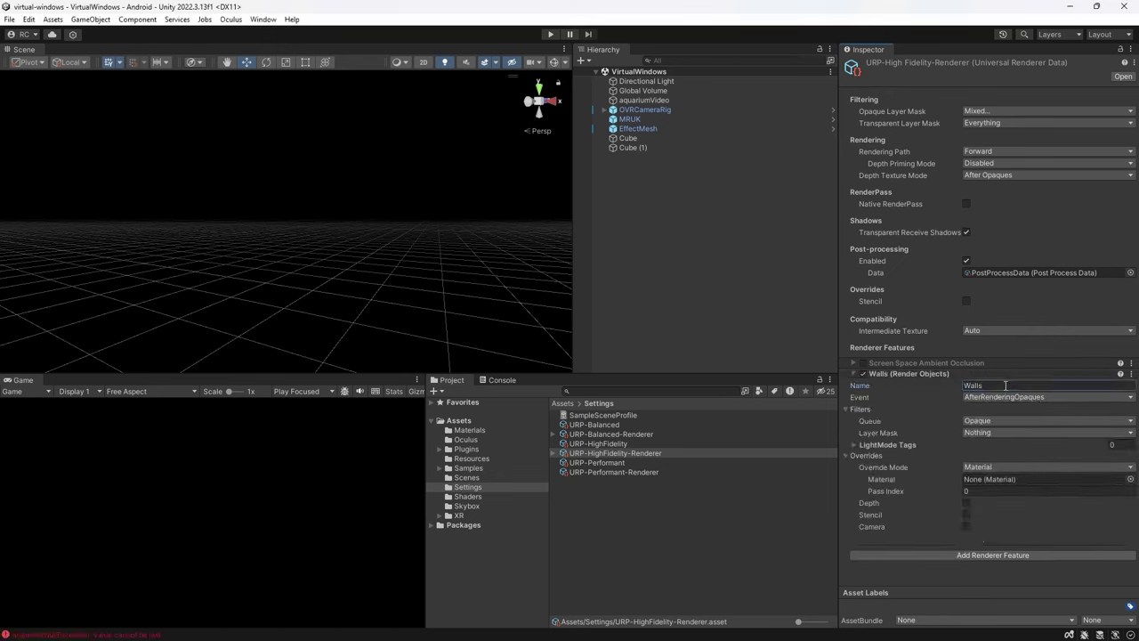
Set the Walls render feature's event to AfterRendering and its layer mask to Wall
left_click(983, 397)
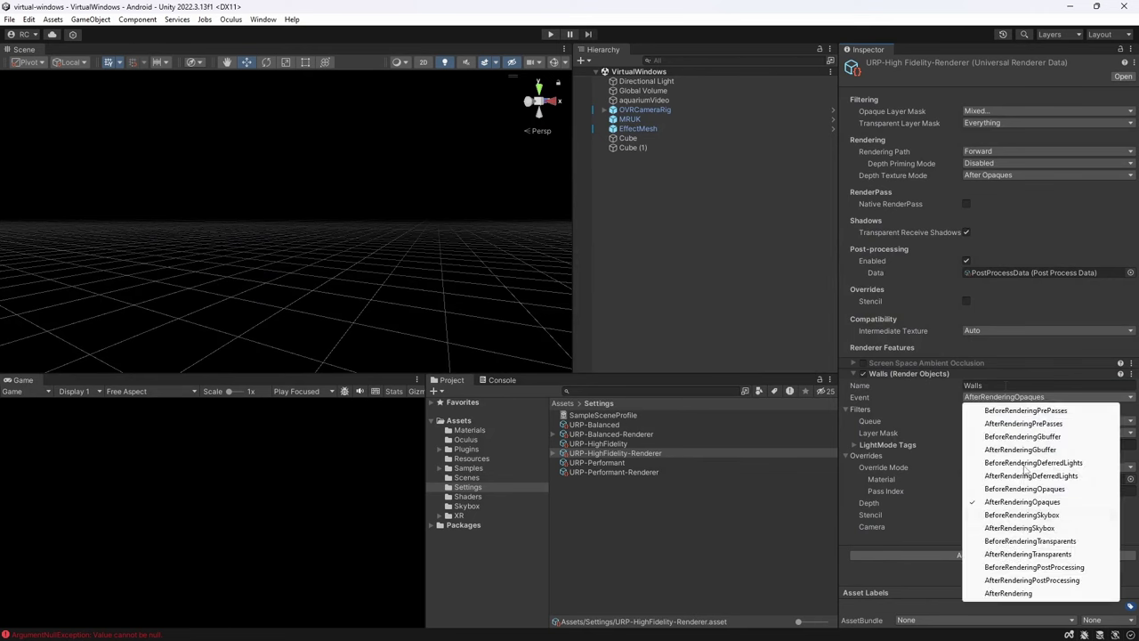
left_click(1009, 592)
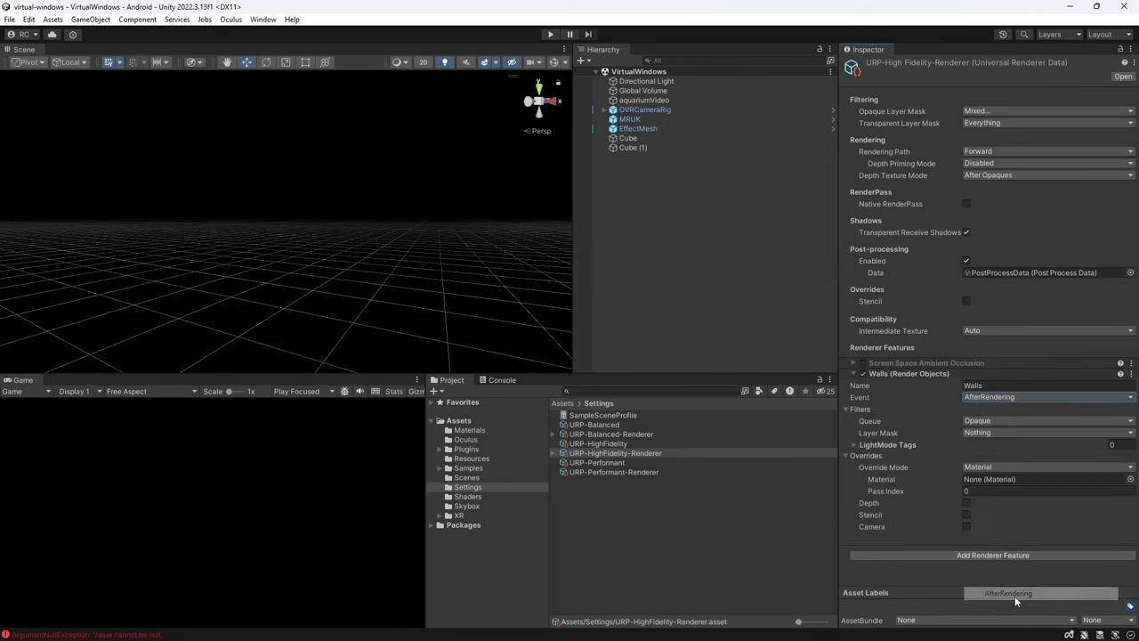
left_click(995, 433)
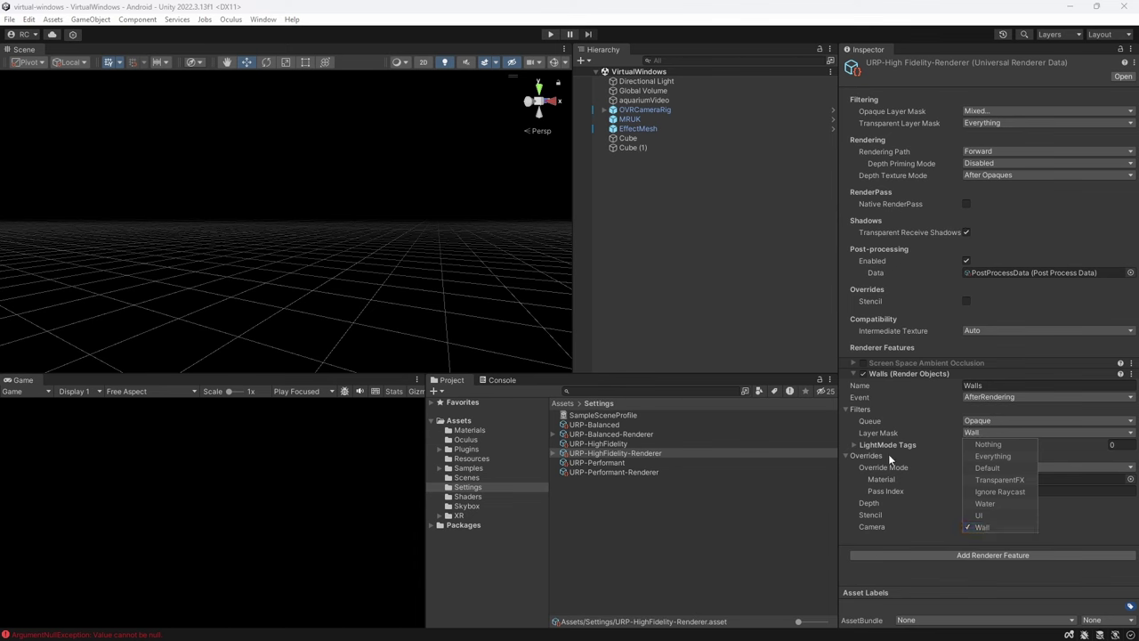
left_click(875, 433)
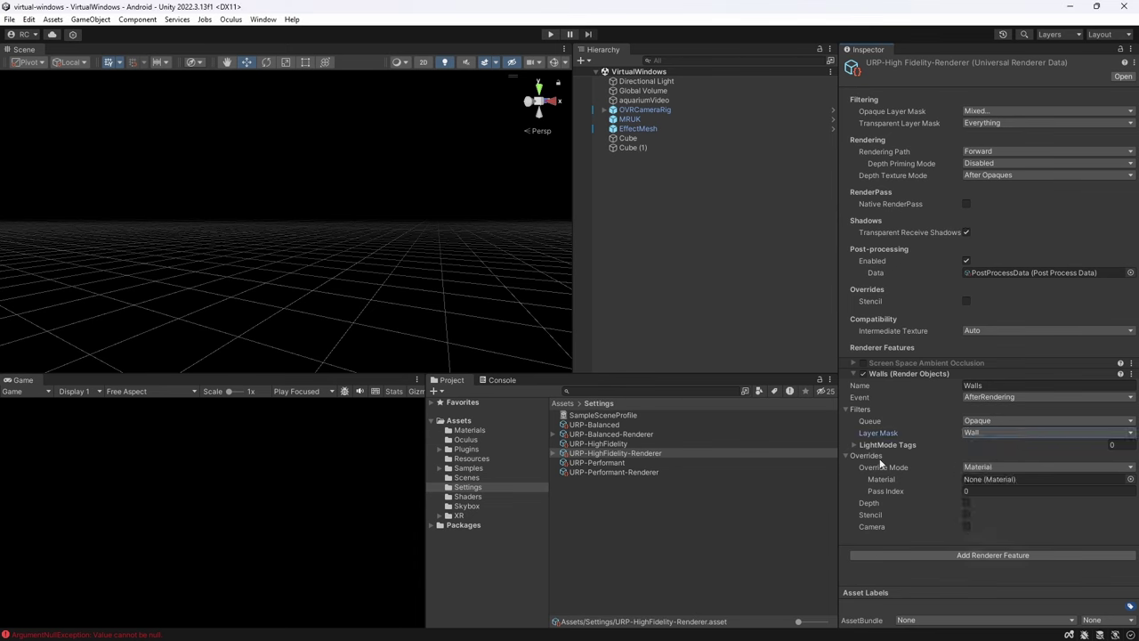
Enable the stencil override on the Walls feature with value 1 and compare function Not Equal
left_click(966, 514)
left_click(966, 514)
left_click(967, 515)
left_click(1123, 527)
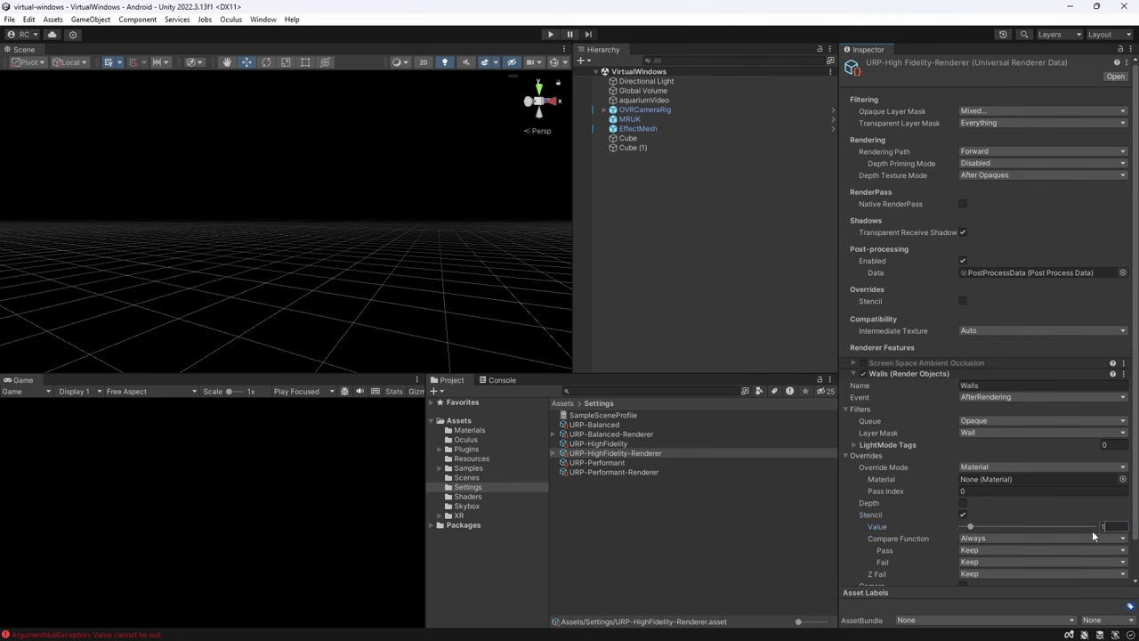
left_click(1022, 536)
left_click(997, 477)
left_click(1005, 499)
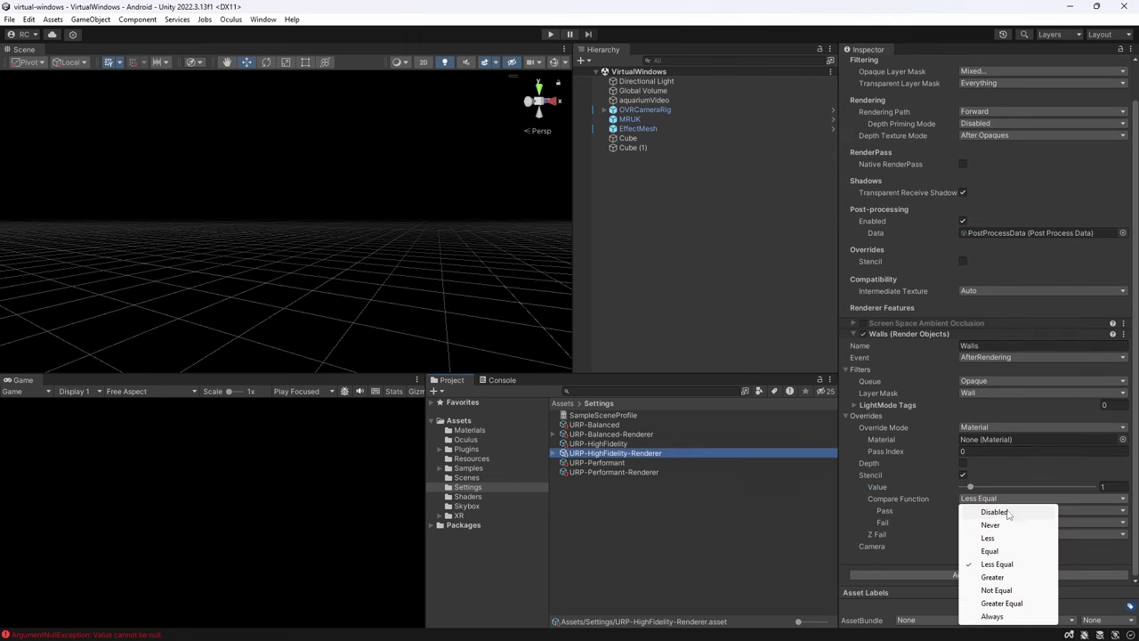
left_click(1009, 590)
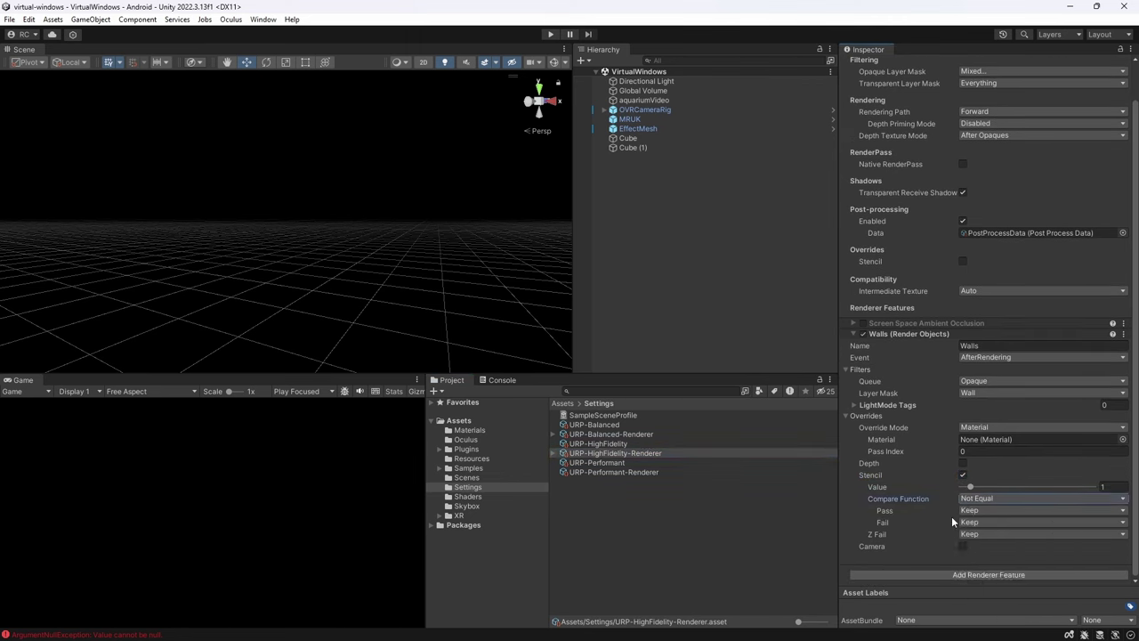
scroll(951, 516, "up", 1)
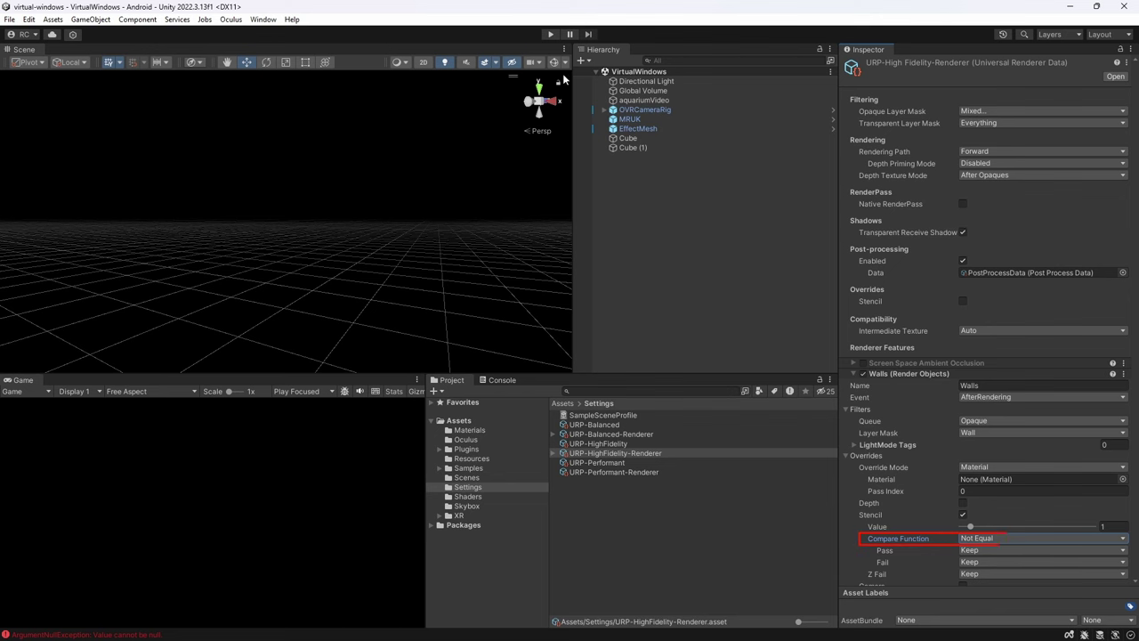
Play-test the stencil effect on the two cubes, stop the scene and delete the original Cube with the Passthrough material
left_click(551, 35)
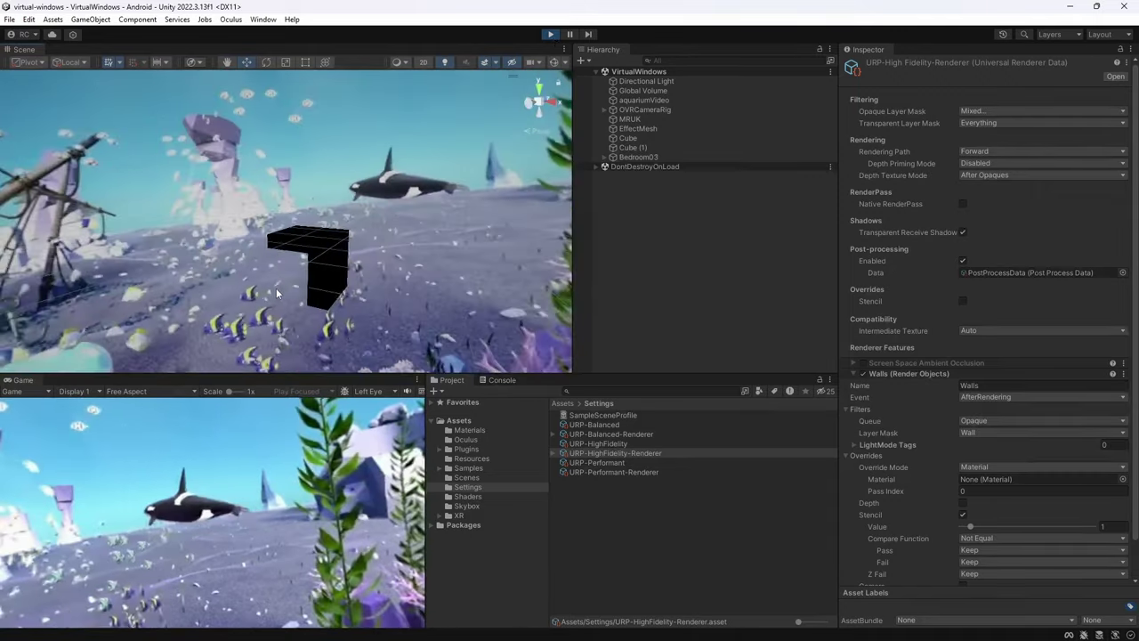
left_click(280, 318)
left_click_drag(281, 318, 400, 326)
left_click_drag(397, 283, 397, 164)
left_click_drag(445, 203, 349, 205)
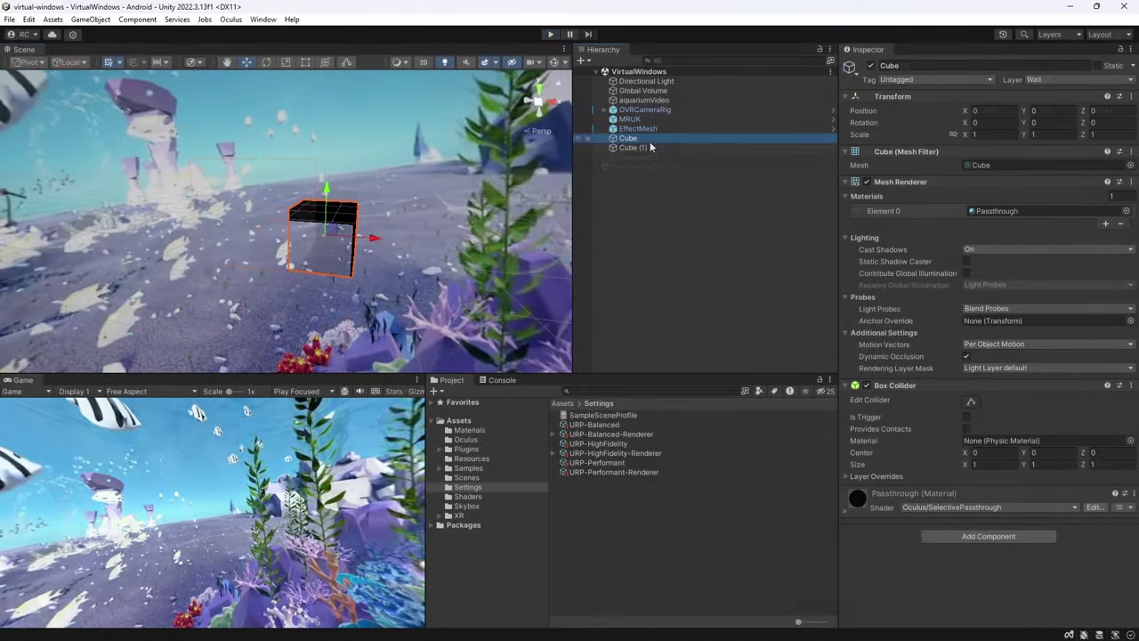
key("ctrl+p")
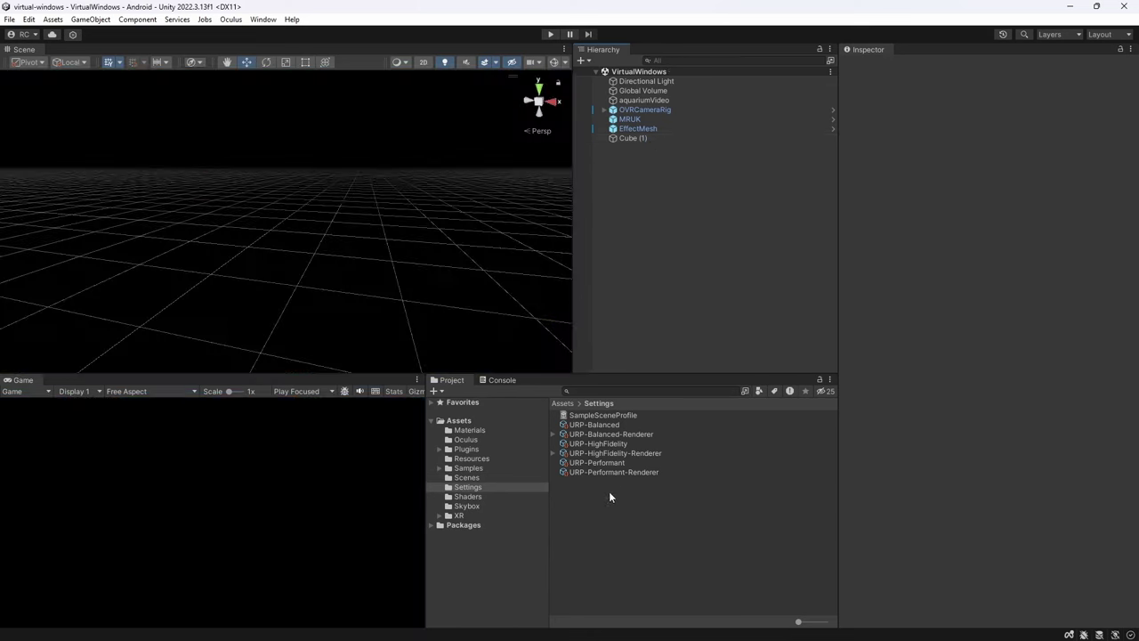
Create a folder named Scripts in the project's Assets folder
right_click(600, 531)
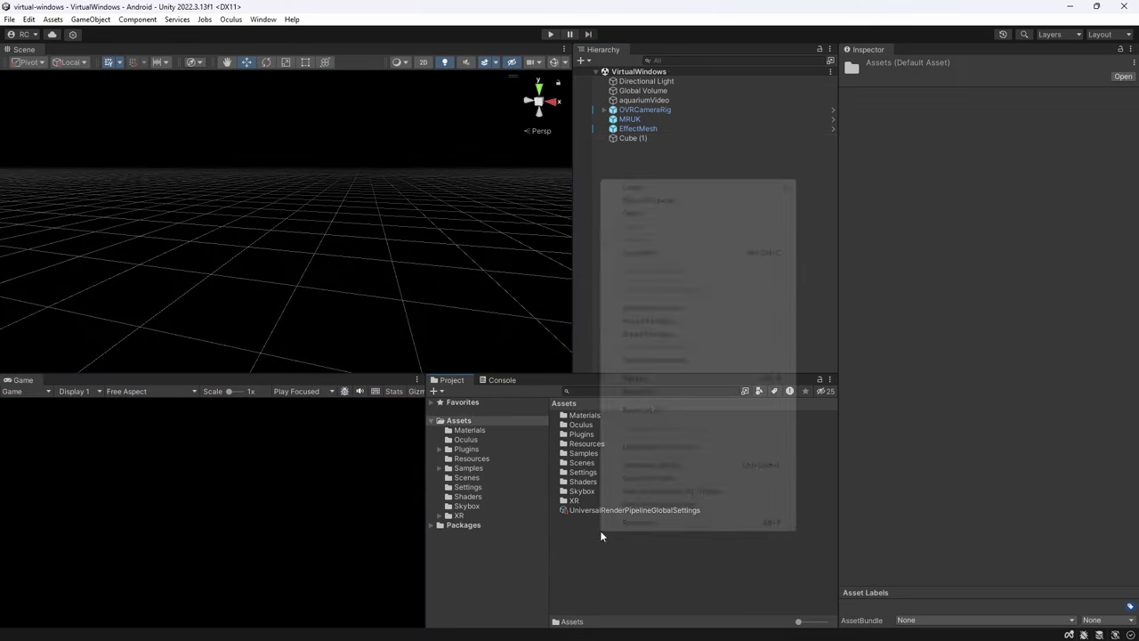
mouse_move(633, 187)
left_click(842, 49)
type("Scripts")
key("Return")
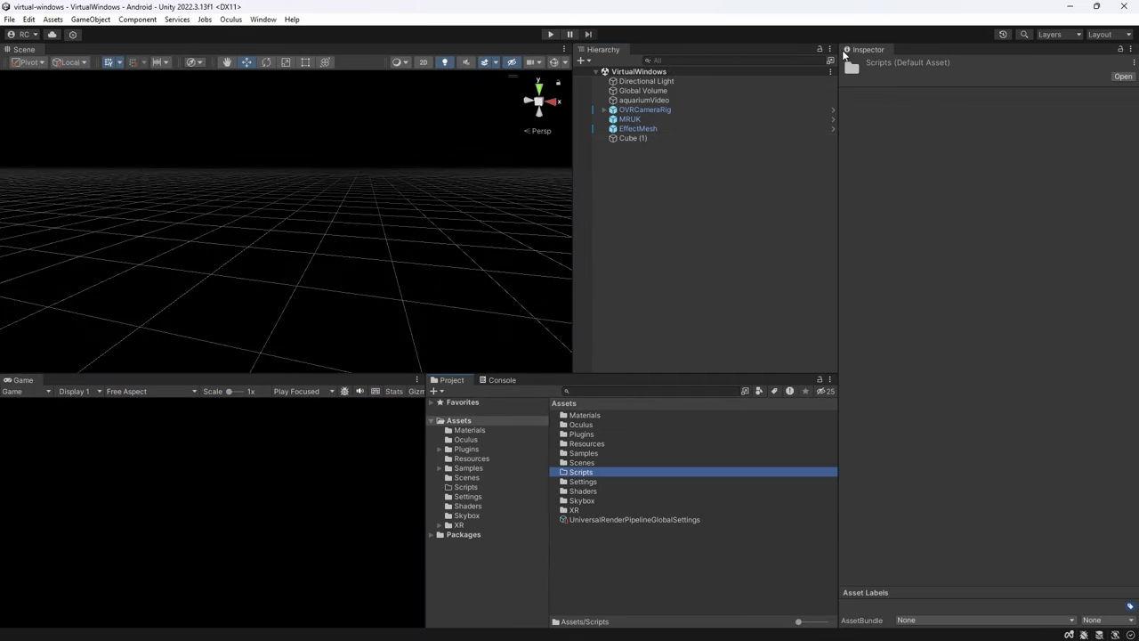
Create a C# script named LayerApplier inside the Scripts folder
double_click(595, 477)
right_click(595, 482)
mouse_move(623, 127)
left_click(830, 69)
type("Lay")
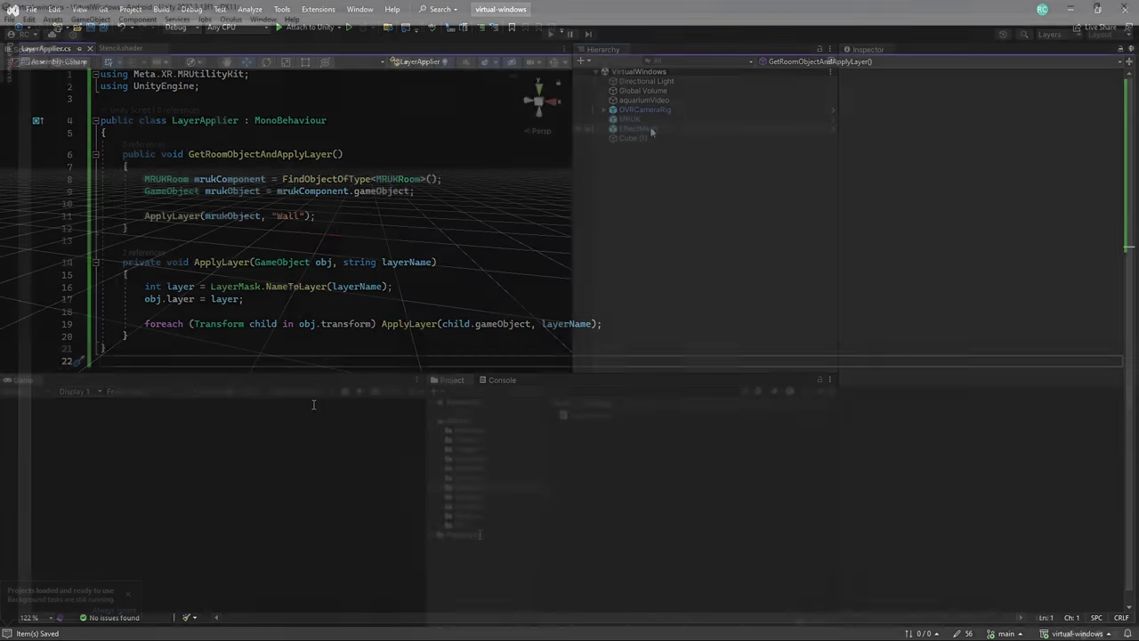
Attach LayerApplier to EffectMesh and add its GetRoomObjectAndApplyLayer function as a second Scene Loaded Event entry
left_click_drag(590, 415, 1008, 420)
left_click(1102, 364)
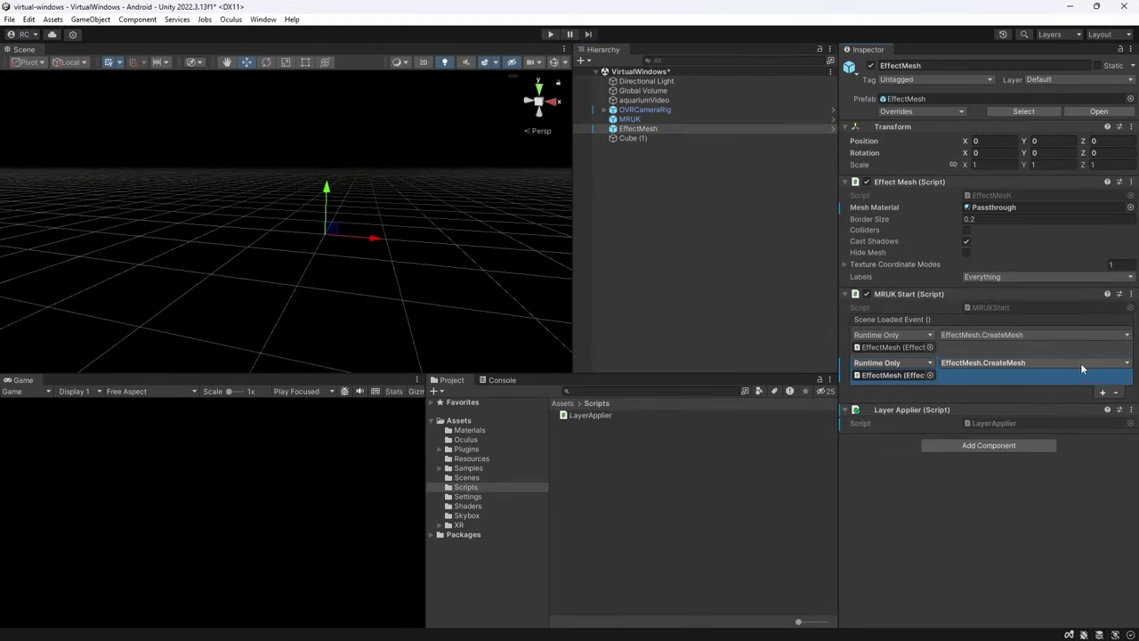
left_click(1032, 362)
mouse_move(980, 447)
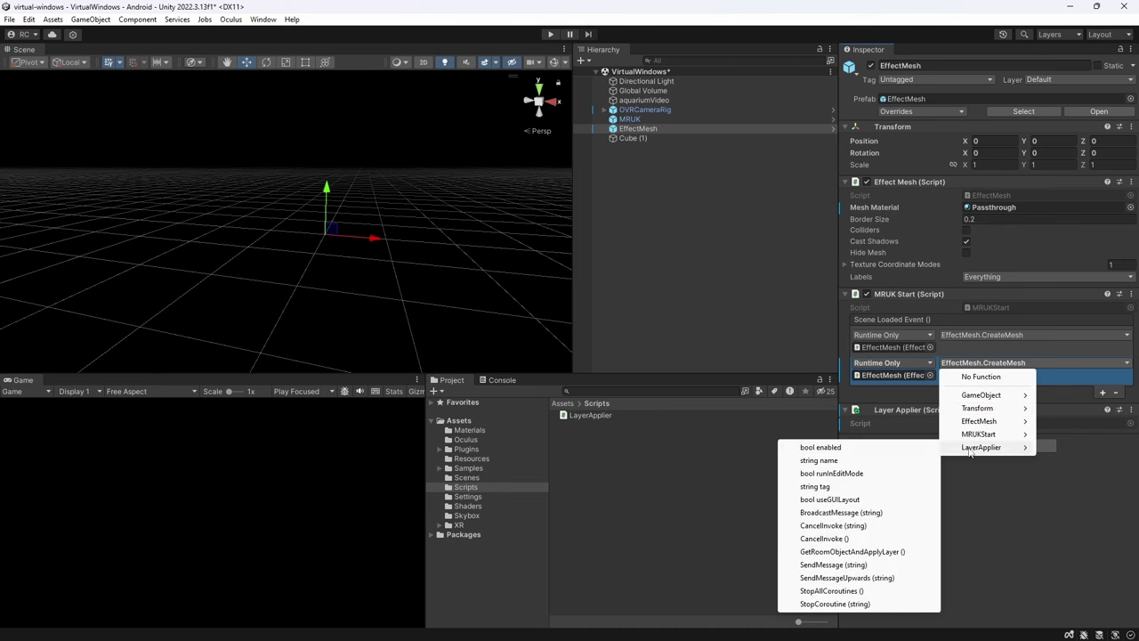
left_click(877, 553)
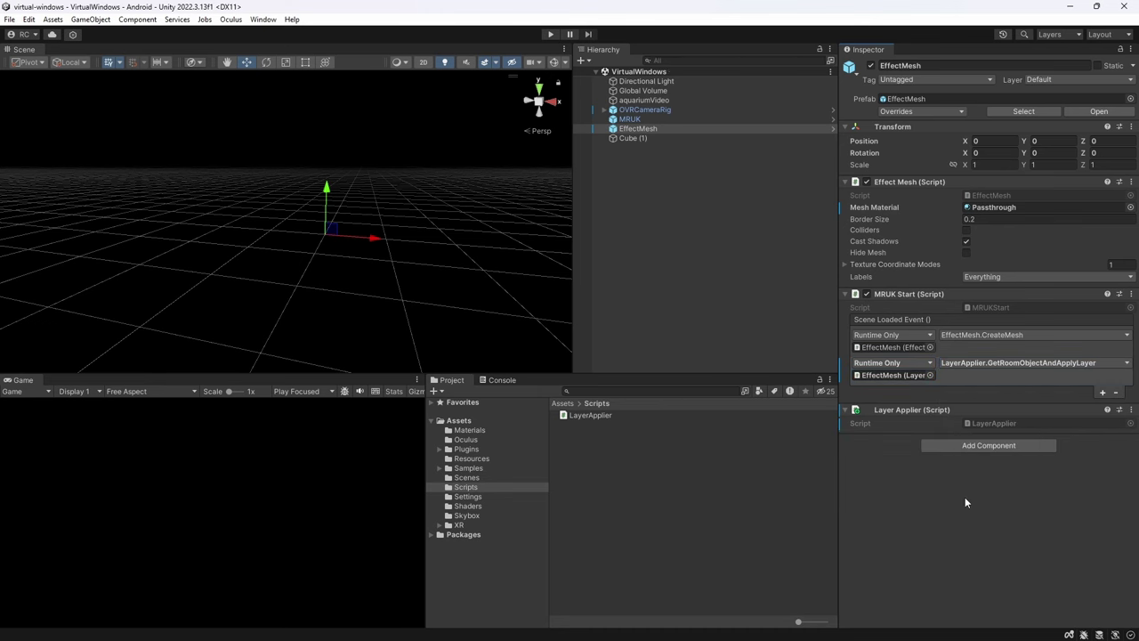
Run the scene and check the layer assigned to the generated room's WALL_FACE objects
left_click(550, 34)
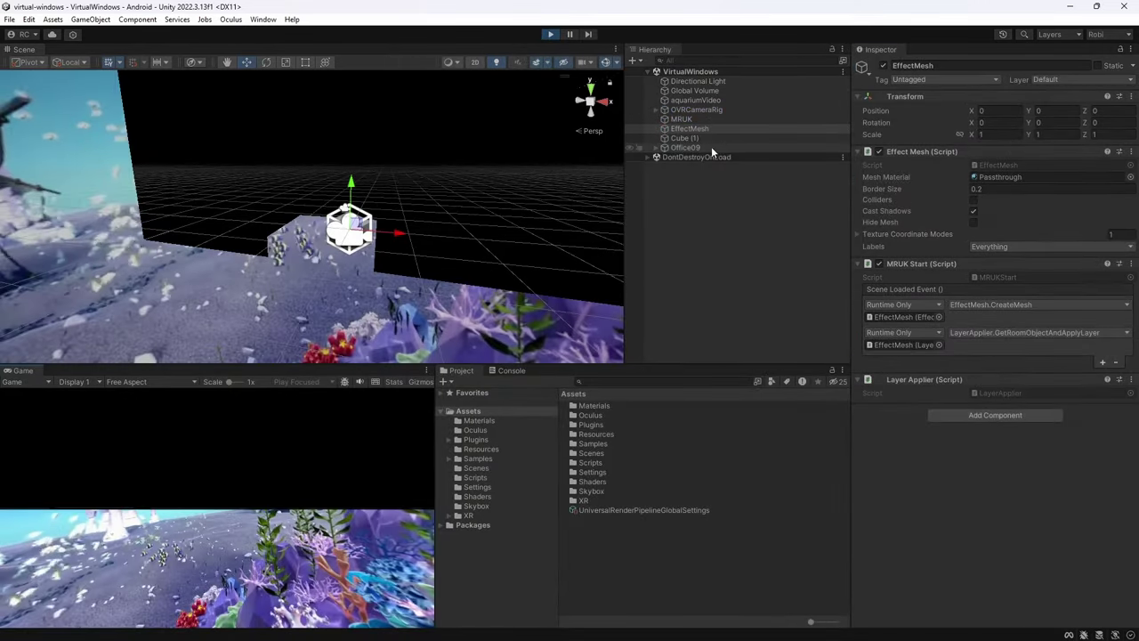
left_click(711, 146)
key("Right")
key("Down")
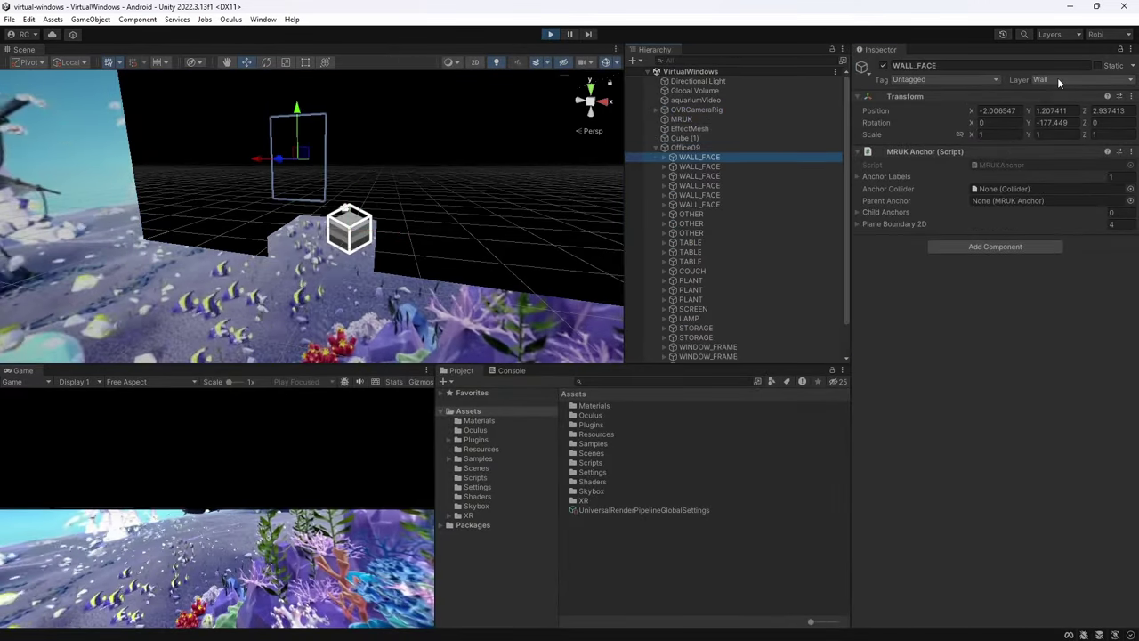
key("Down")
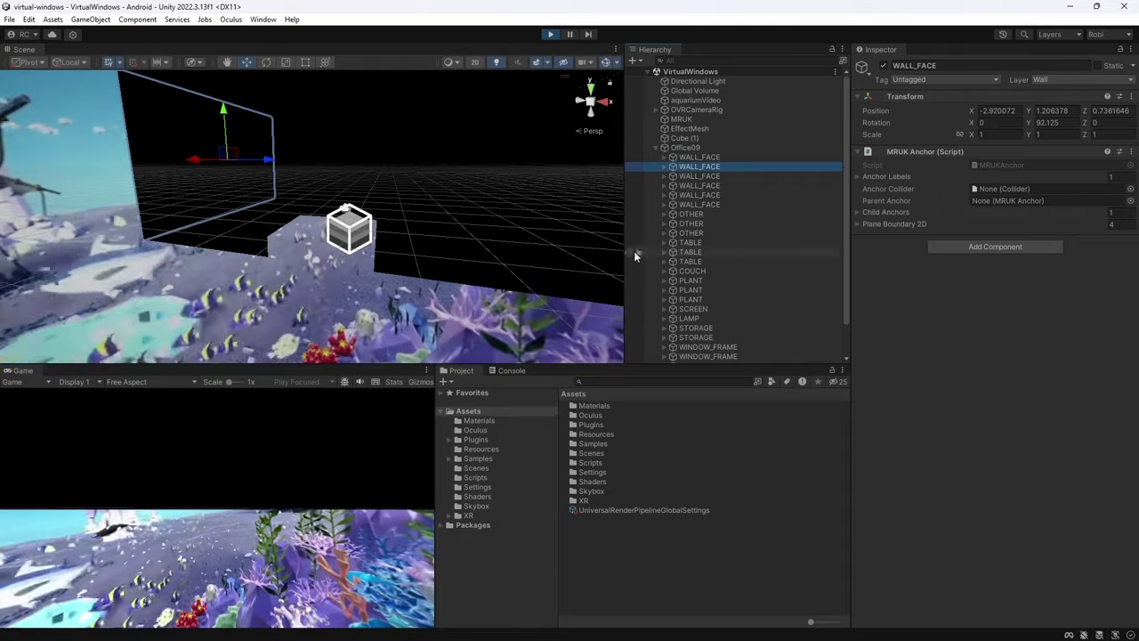
Move Cube (1) vertically to about Y 0.33 to test the stencil against the room walls, and stop the scene
left_click(686, 146)
right_click_drag(498, 194, 570, 182)
left_click(682, 138)
left_click_drag(361, 190, 366, 160)
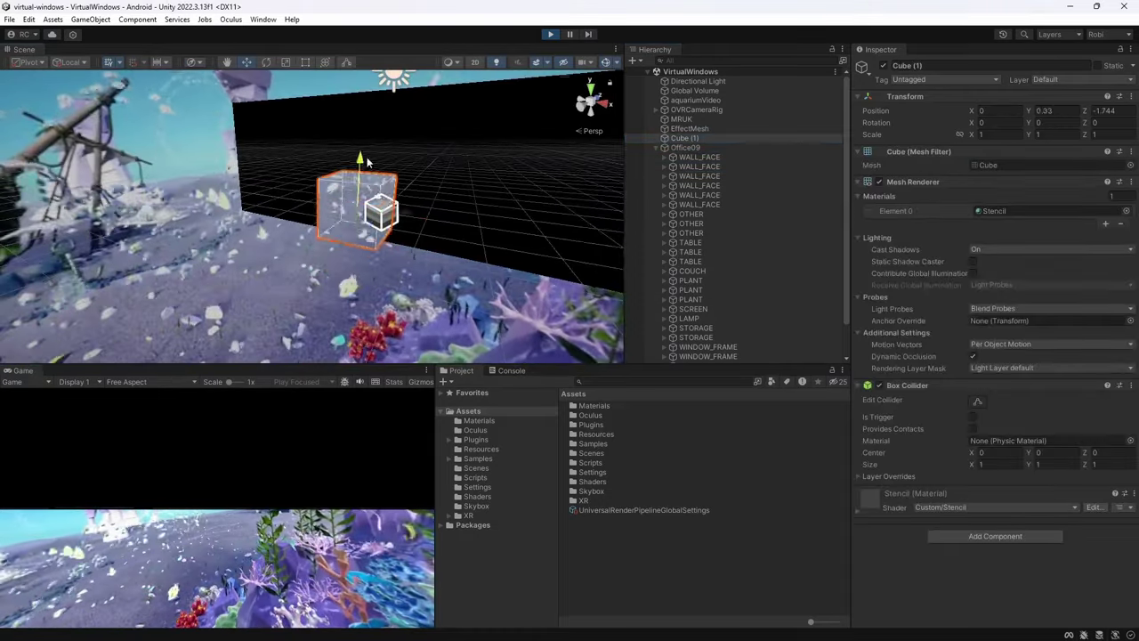
key("ctrl+p")
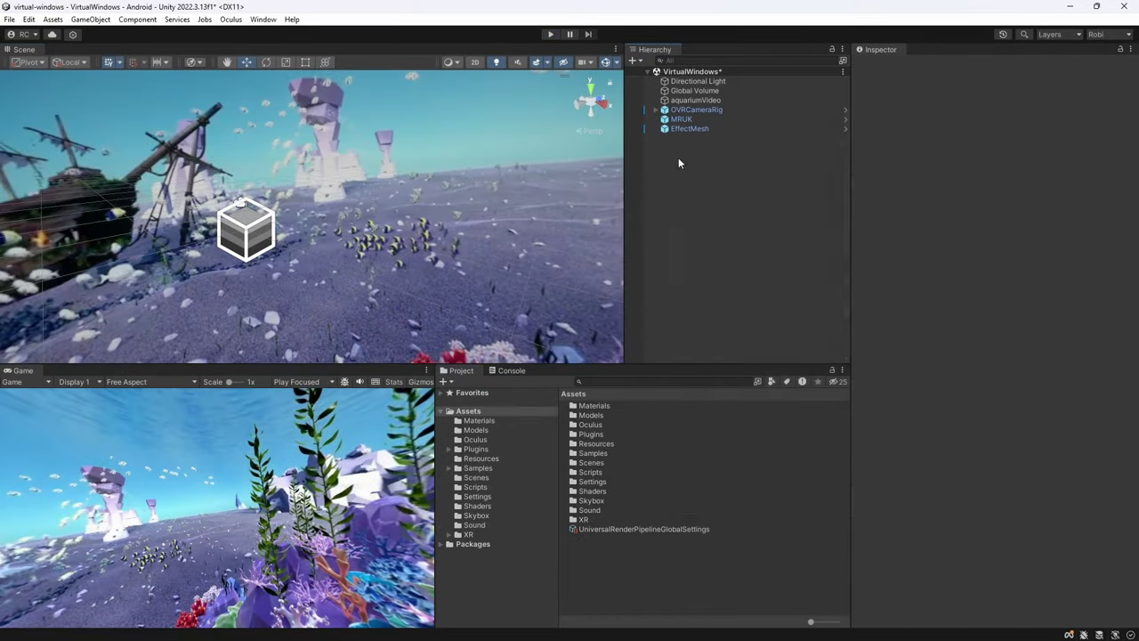
Create an empty game object named Window and reset its transform
right_click(678, 163)
left_click(789, 325)
type("W")
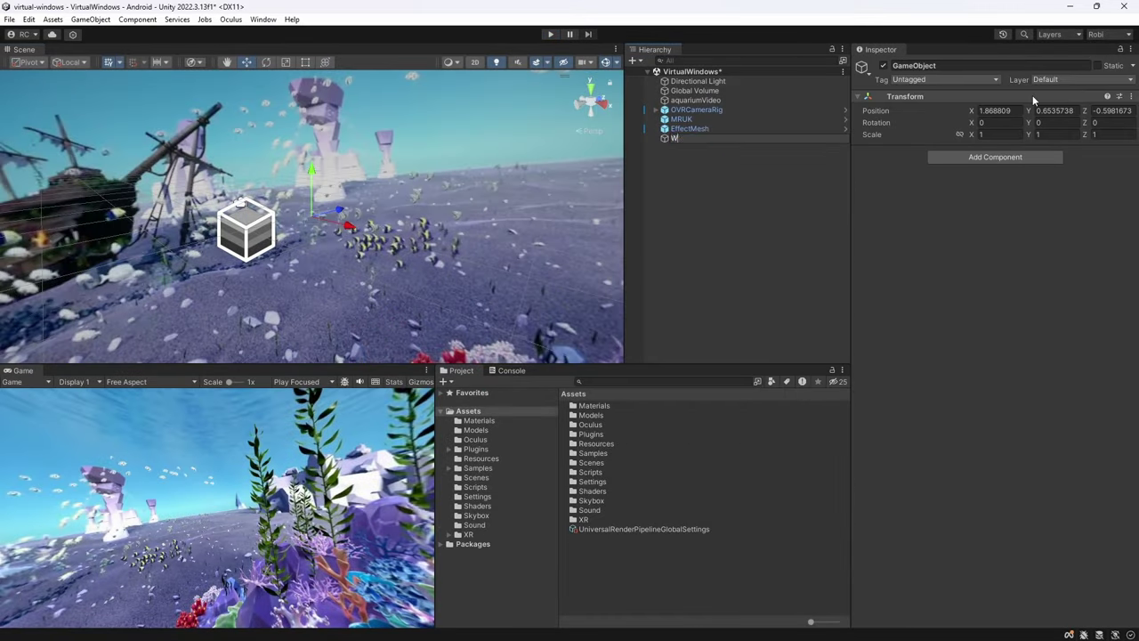
type("indow")
key("Return")
right_click(1040, 102)
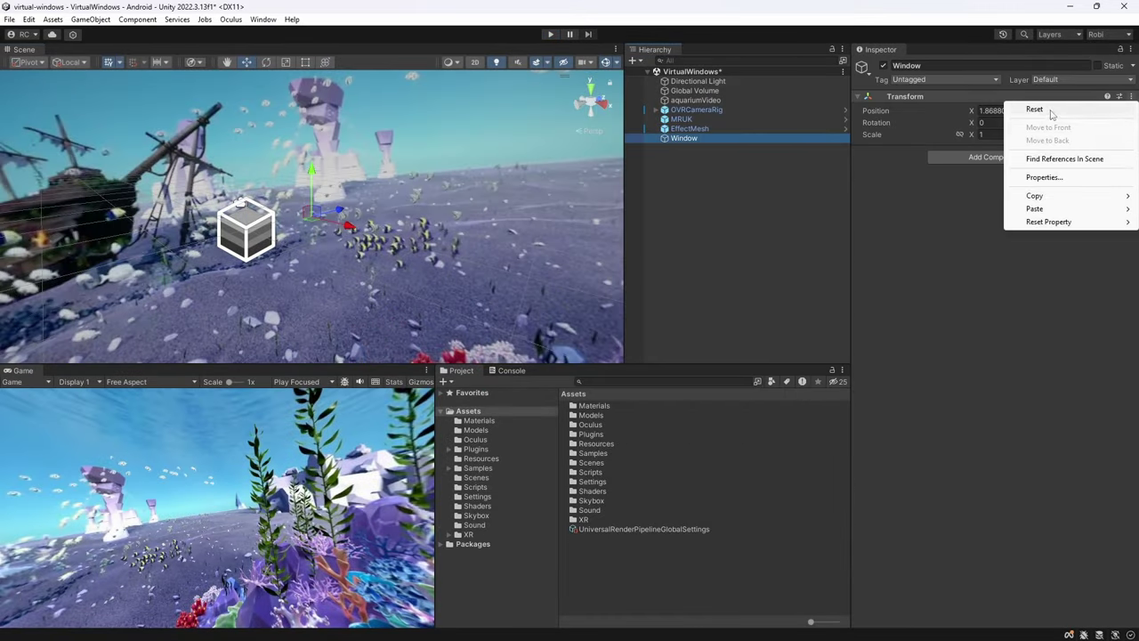
left_click(1035, 109)
key("f")
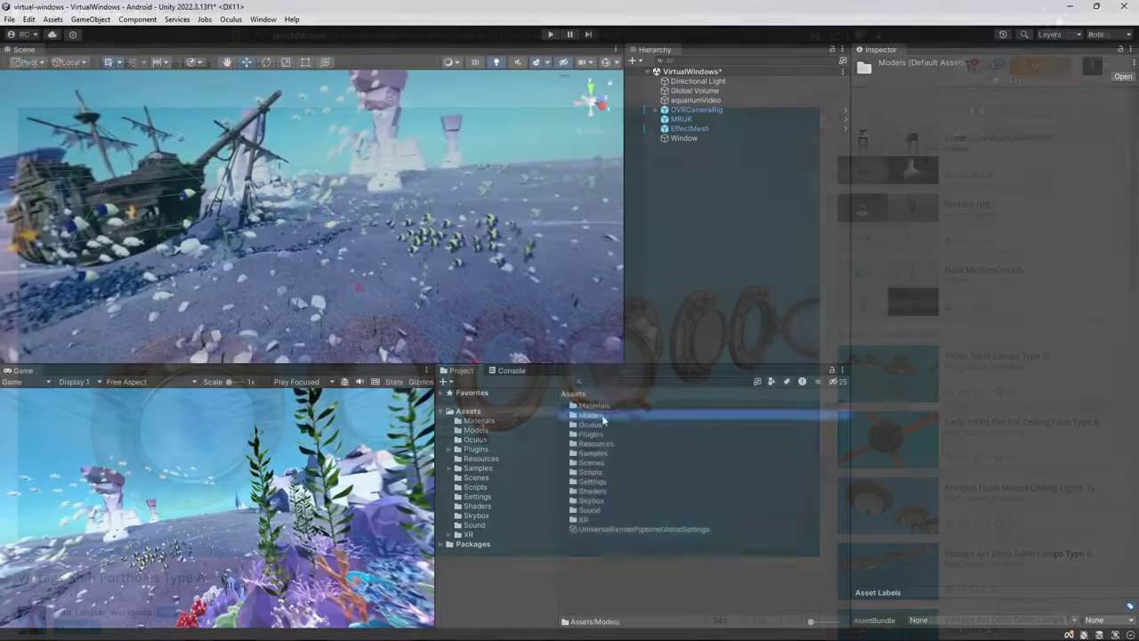
Place the Vintage Ship Porthole Type AA Brass model under Window at position 0, with rotation X -90, Y -180 and scale 200
double_click(594, 415)
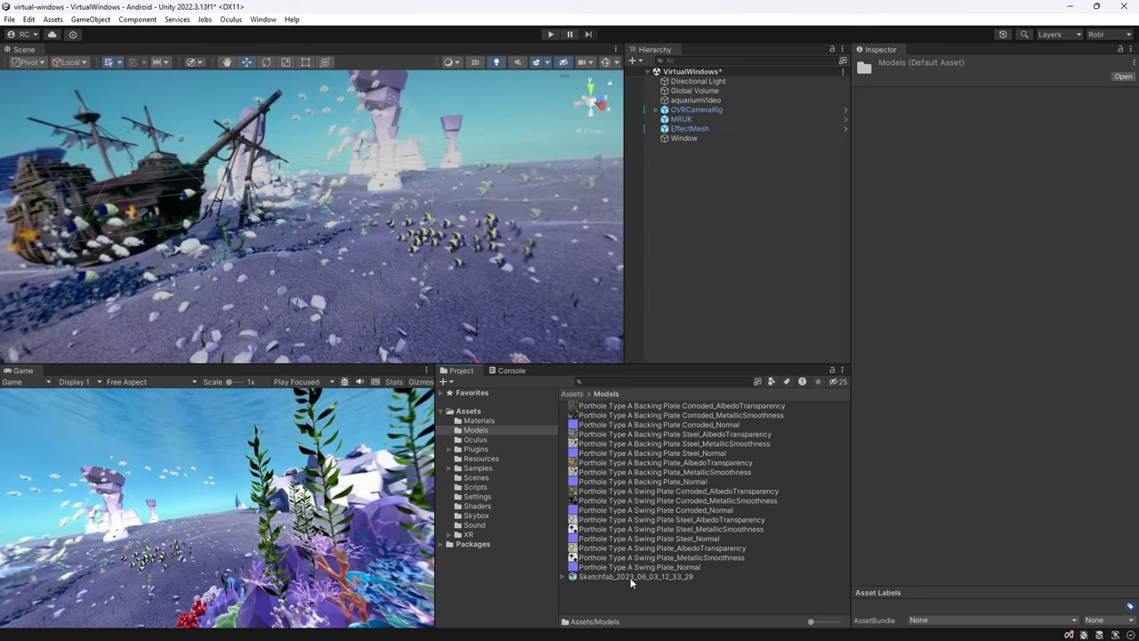
left_click_drag(631, 577, 683, 139)
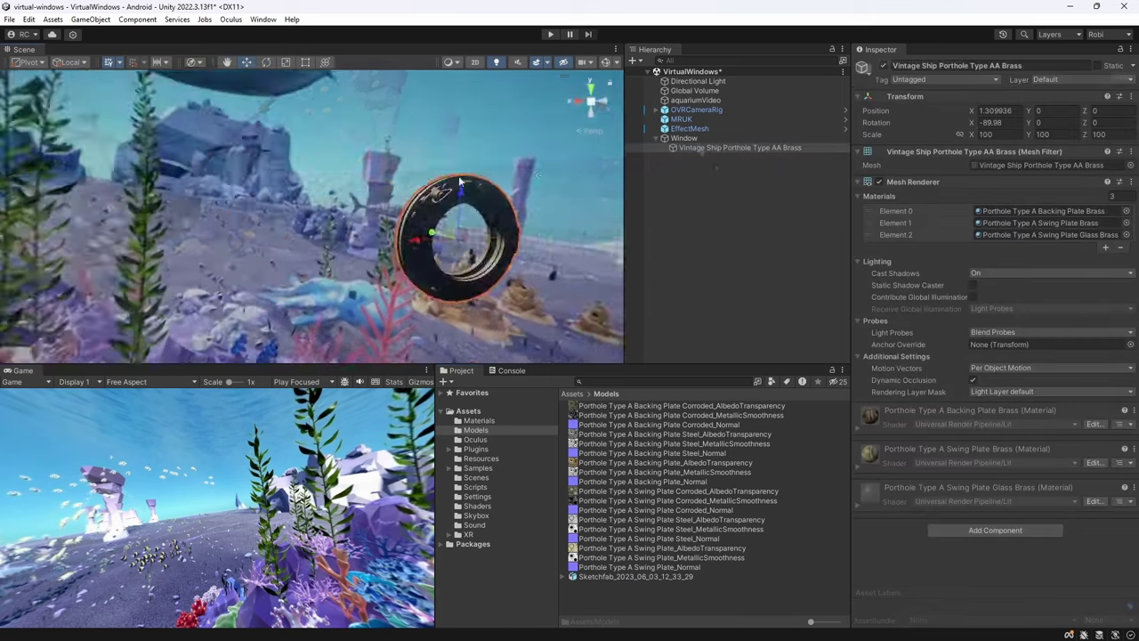
left_click(997, 122)
type("-90")
key("Tab")
type("-180")
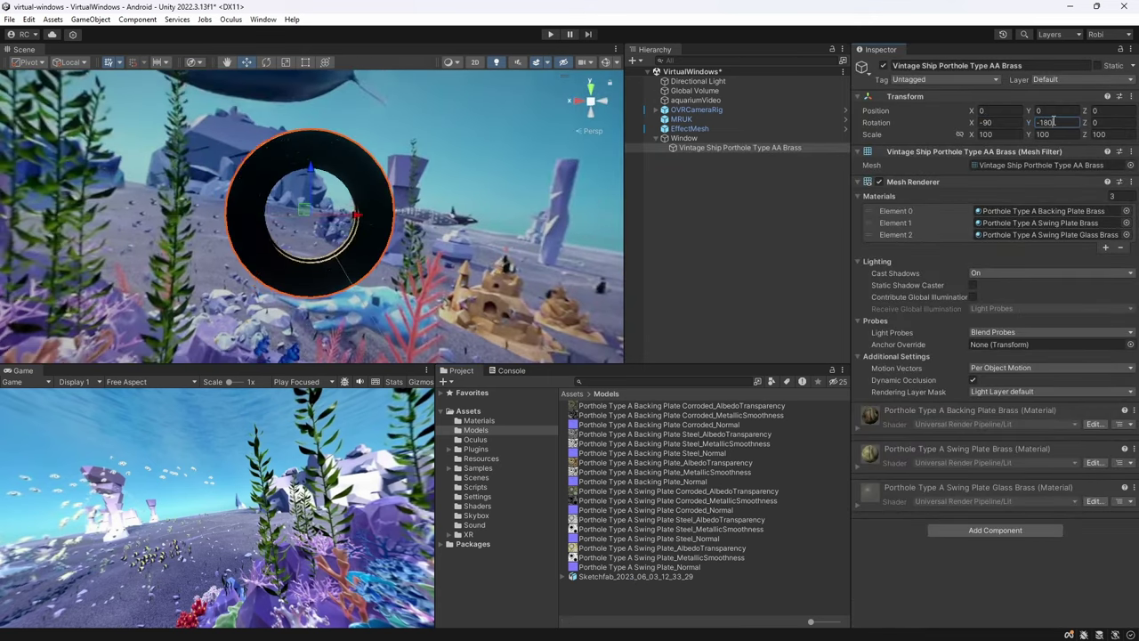
left_click(996, 134)
type("200f")
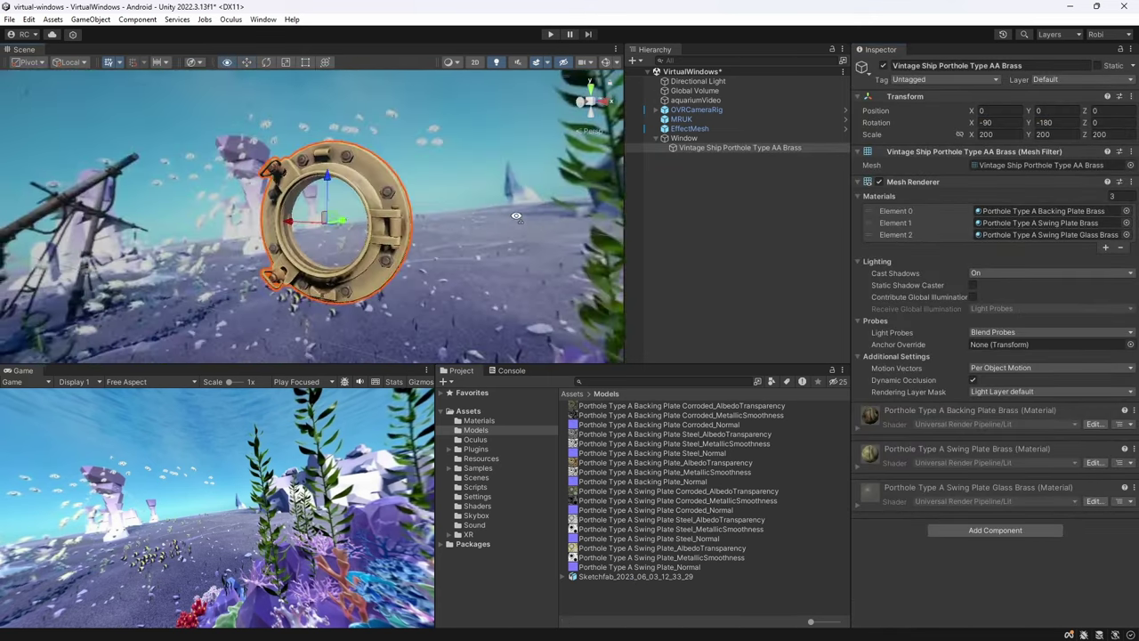
Add a point light under Window at Z -0.25 with intensity 0.05
right_click(717, 149)
left_click(683, 138)
right_click(688, 140)
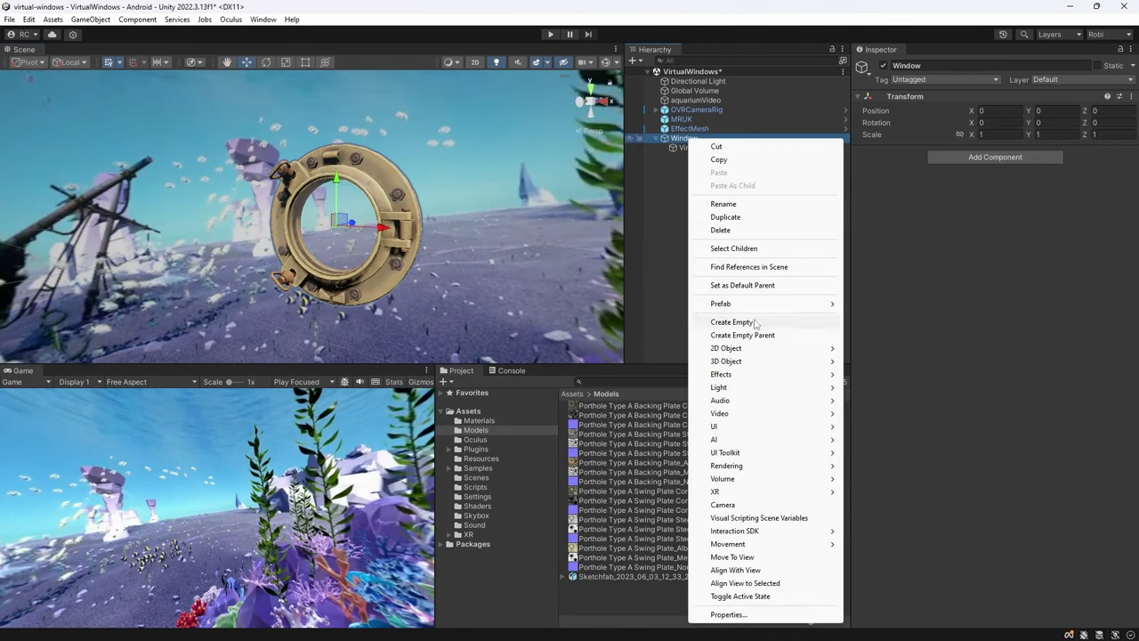
mouse_move(783, 388)
left_click(879, 400)
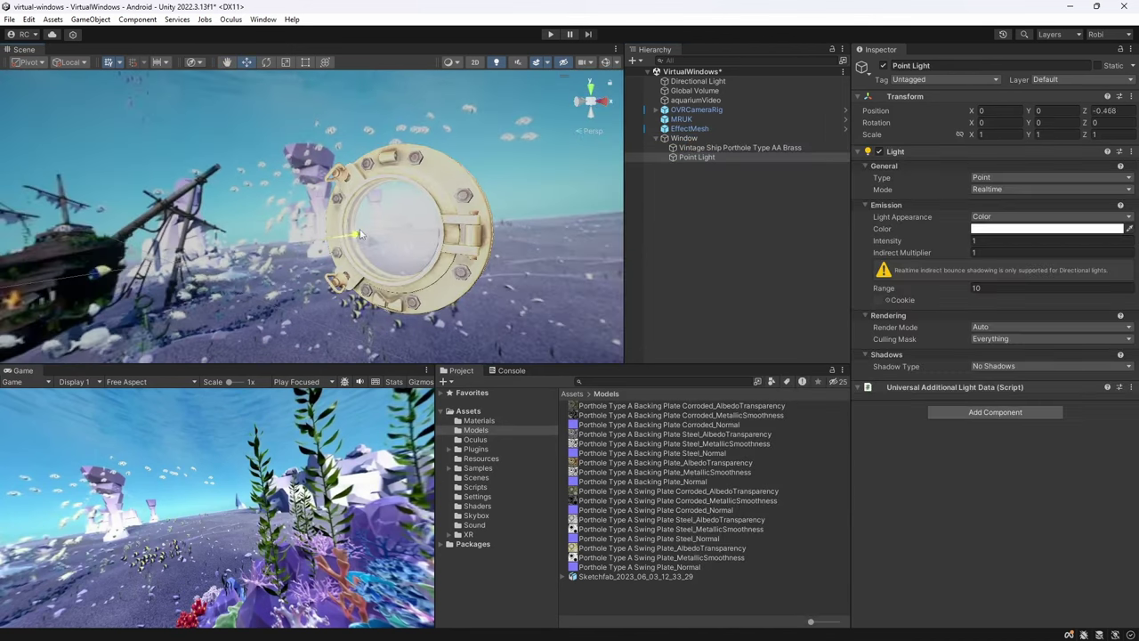
left_click(1000, 241)
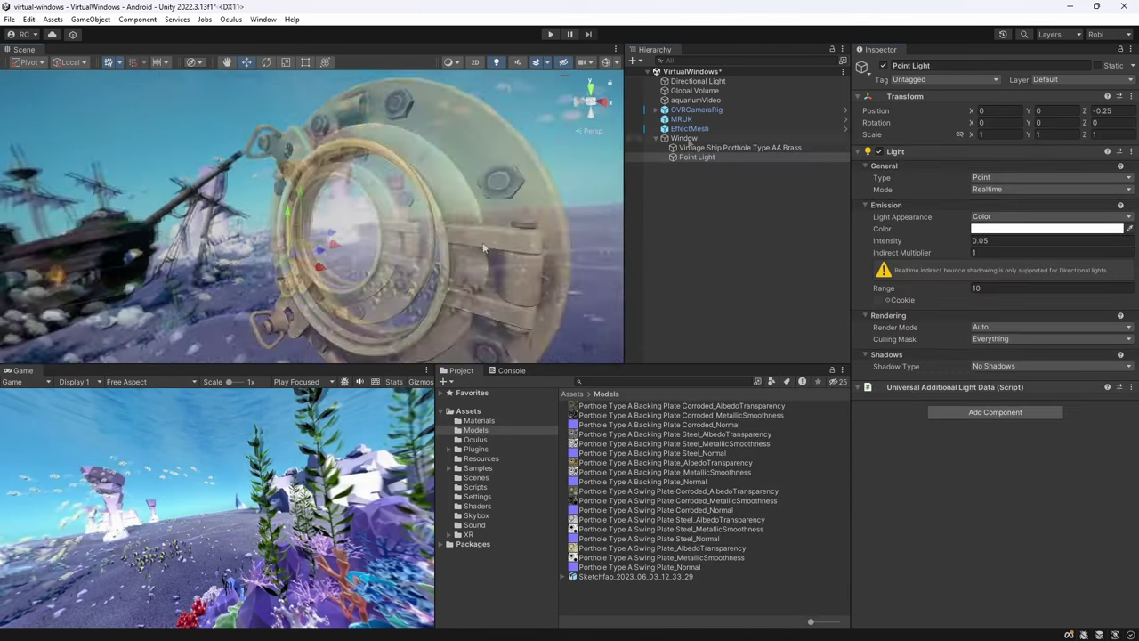
Add a cylinder under Window with rotation X 90 and scale X 0.6, Y 0.01, Z 0.6 to fill the porthole opening
left_click(683, 139)
right_click(684, 138)
mouse_move(840, 360)
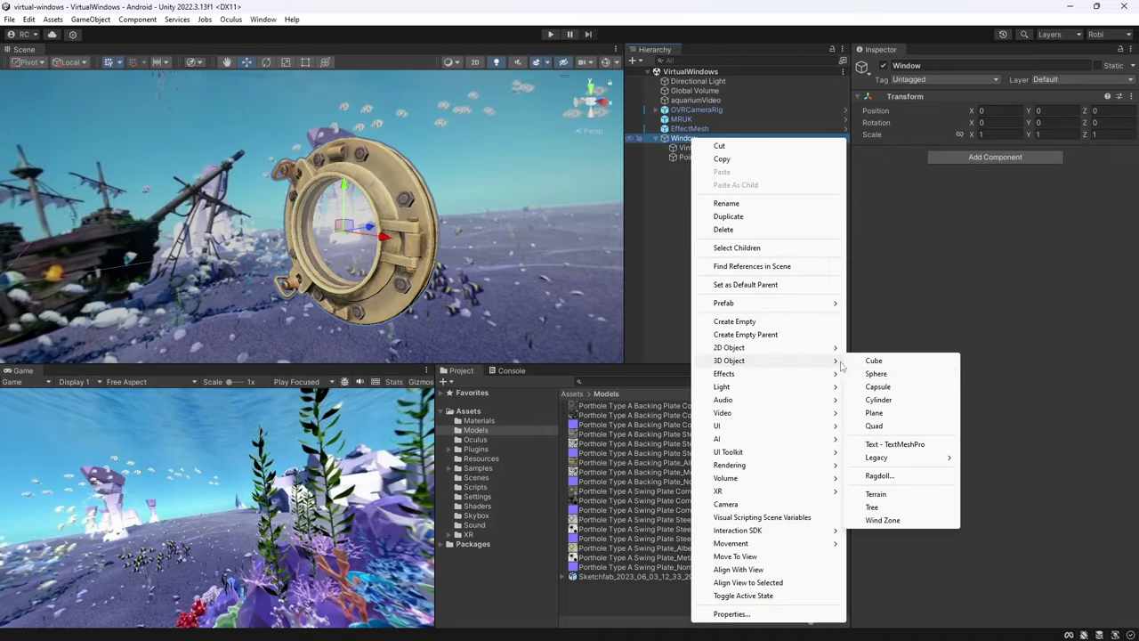
left_click(900, 400)
left_click(1008, 123)
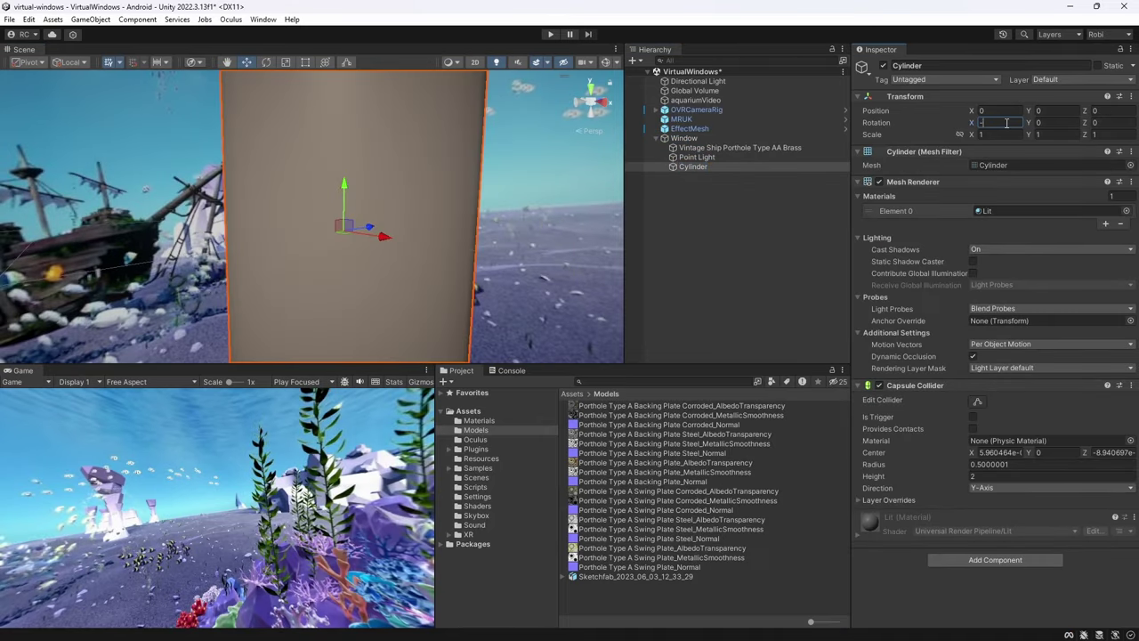
type("90")
left_click(993, 135)
type("0.6")
key("Tab")
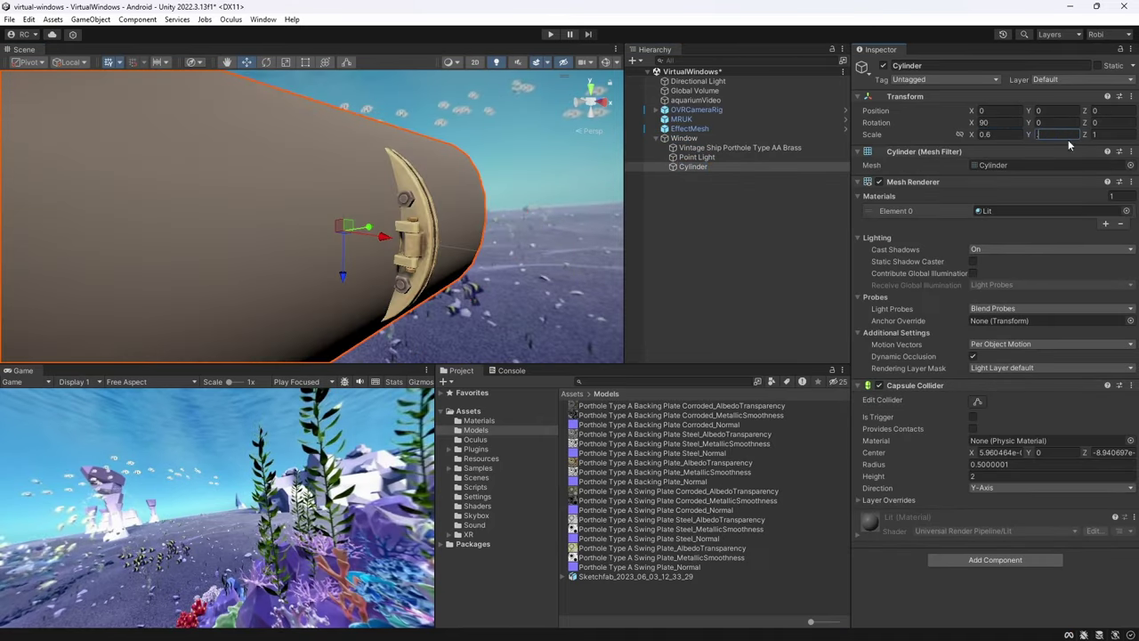
type("0.01")
Assign the Stencil material to the cylinder's Mesh Renderer
left_click(572, 393)
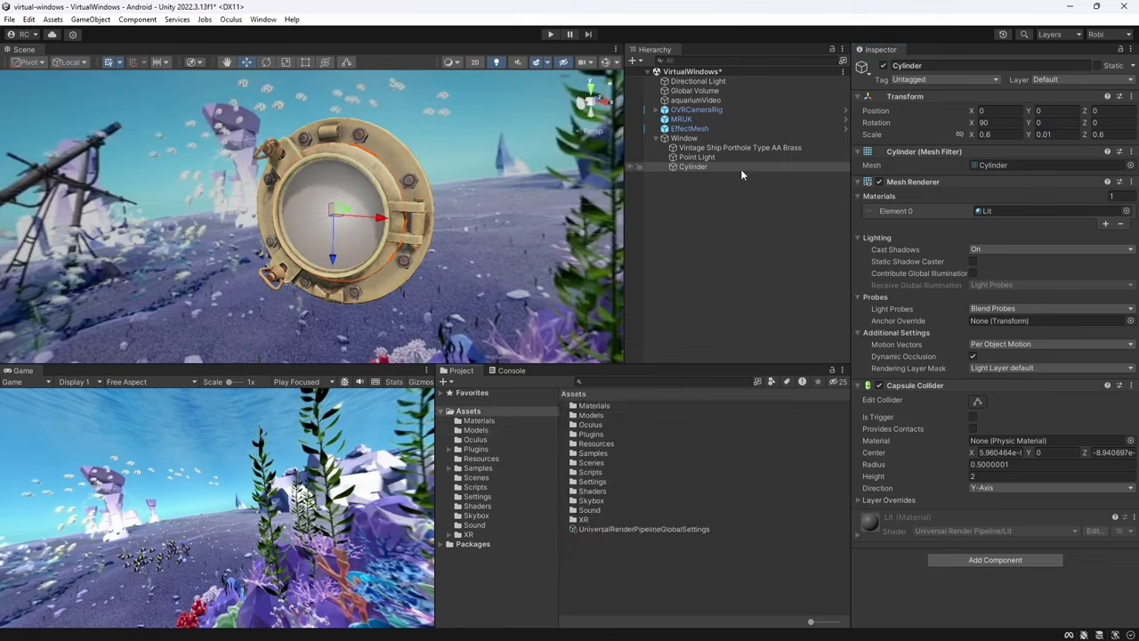
left_click(1126, 211)
type("stercil")
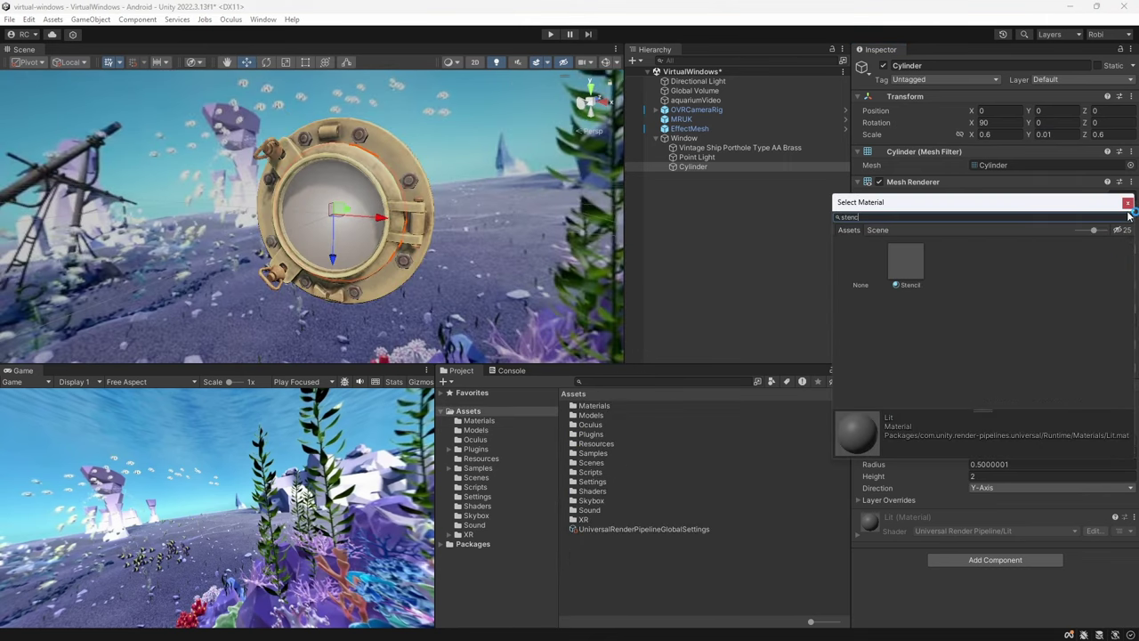
double_click(901, 271)
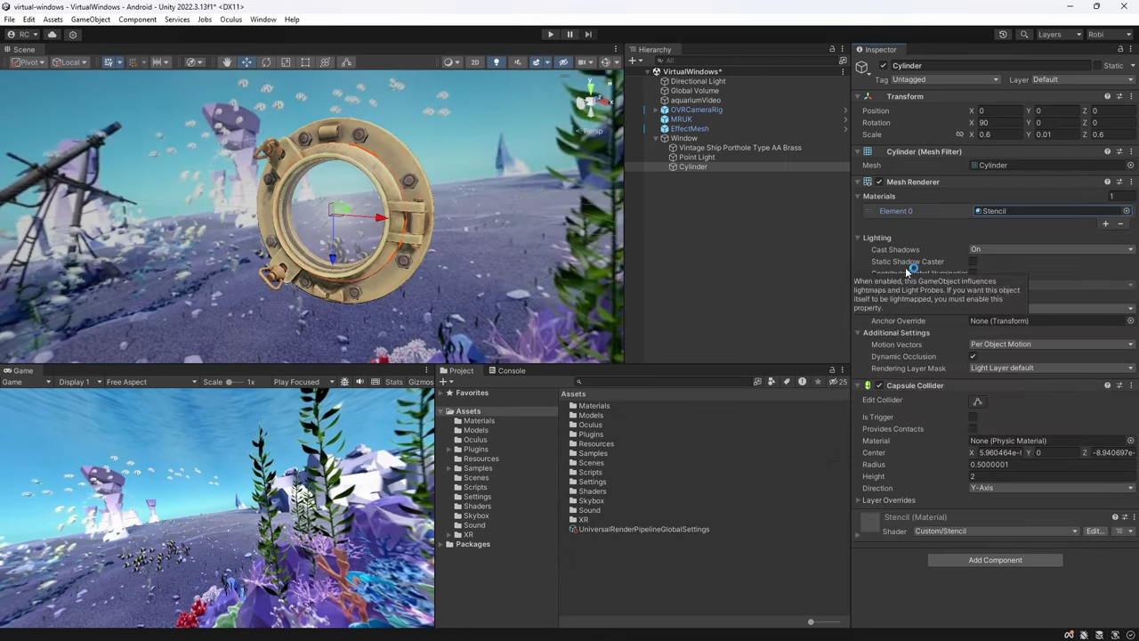
Create a Prefabs folder under Assets and save the Window object in it as a prefab
right_click(659, 555)
mouse_move(686, 219)
left_click(890, 44)
type("Prefabs")
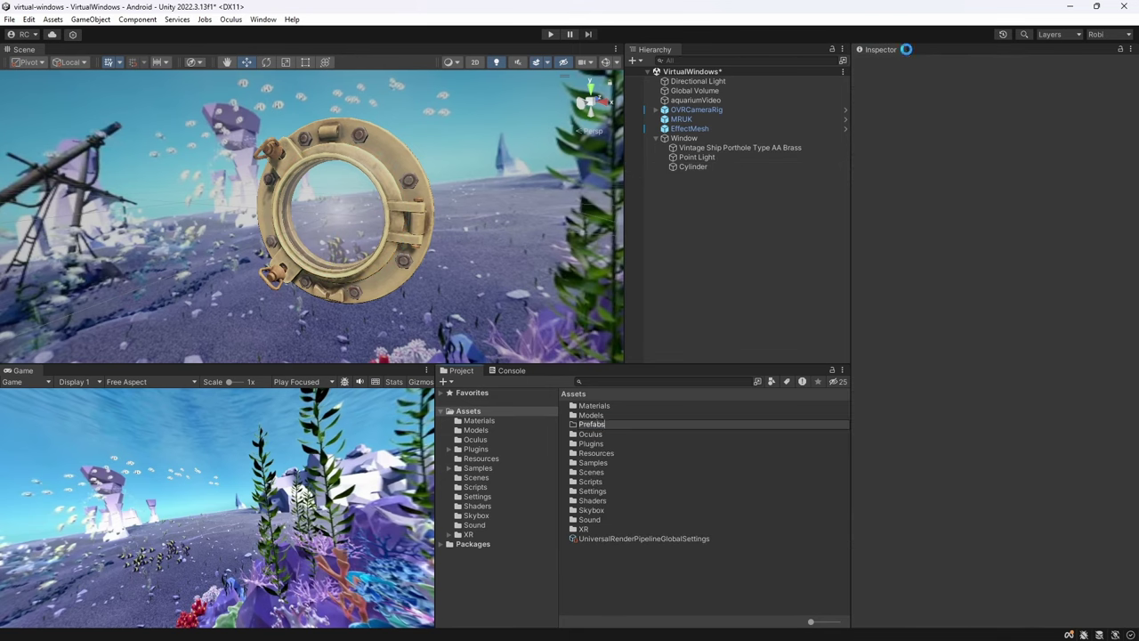
key("Return")
left_click_drag(684, 138, 617, 437)
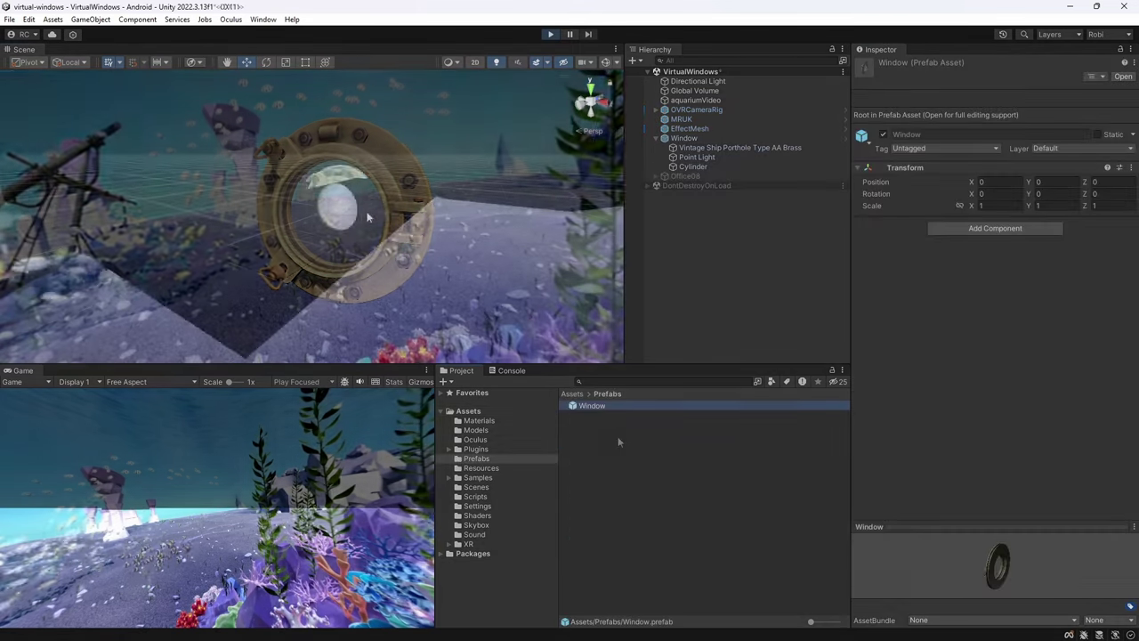
Move Window to about Y 0.12, Z -1.92 in the running scene to test it, and delete it after stopping
left_click(683, 137)
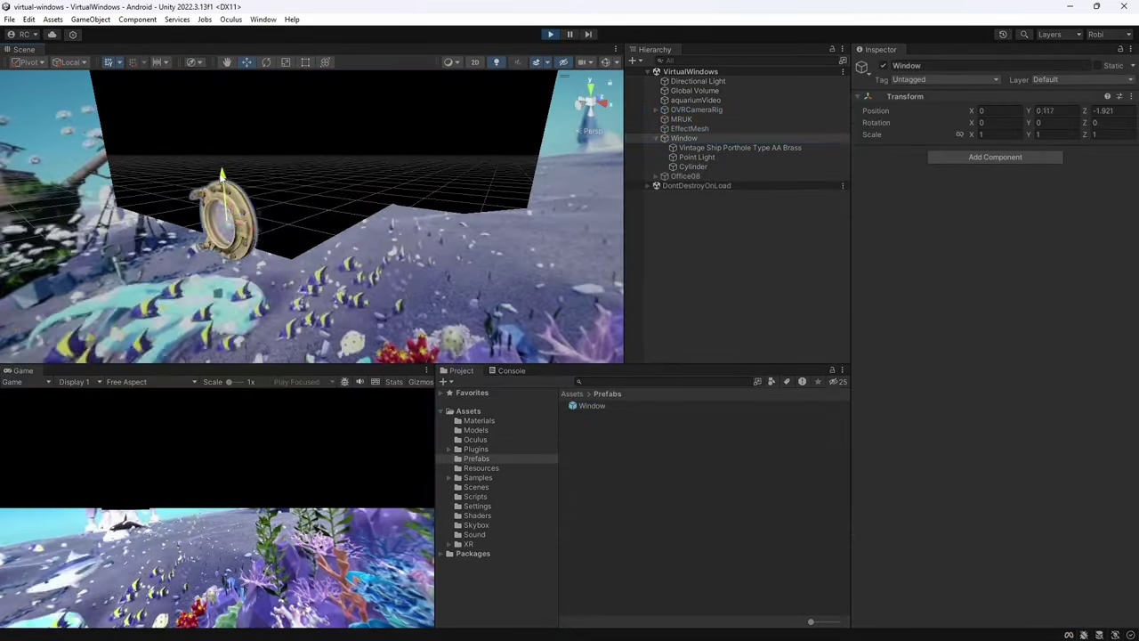
key("f")
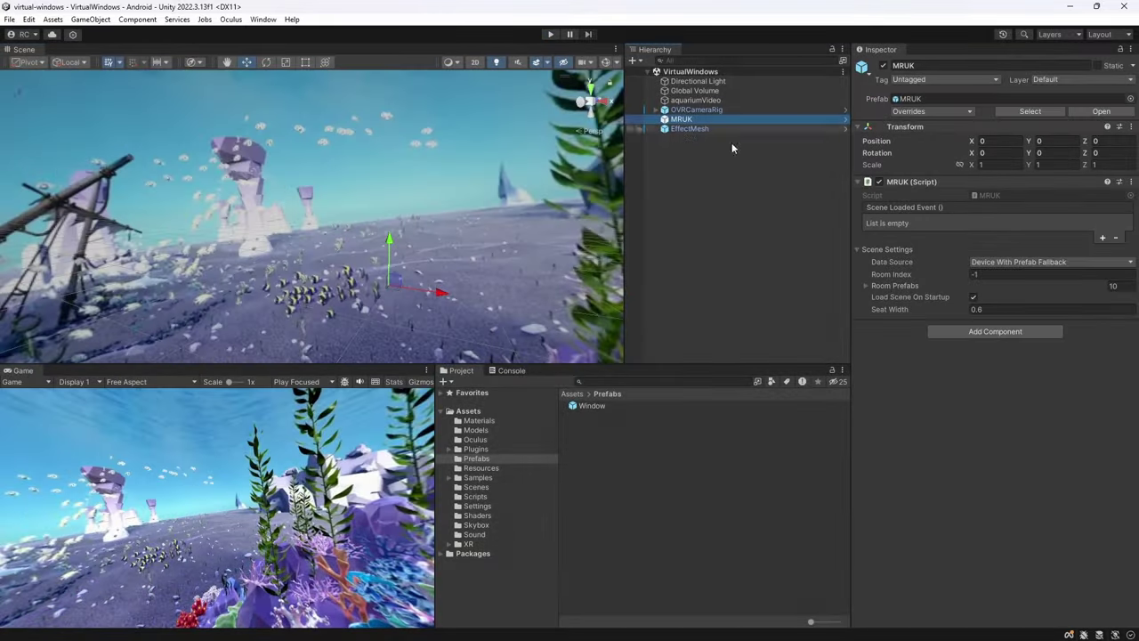
Review the WindowMaker script and attach it to the MRUK object as a component
left_click(477, 497)
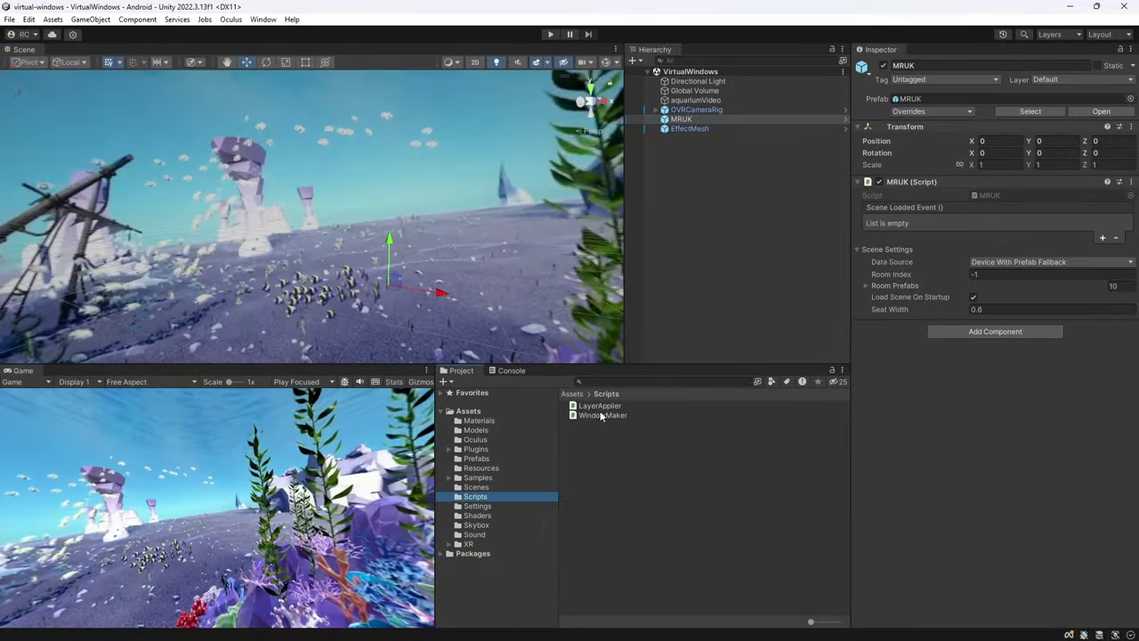
double_click(604, 414)
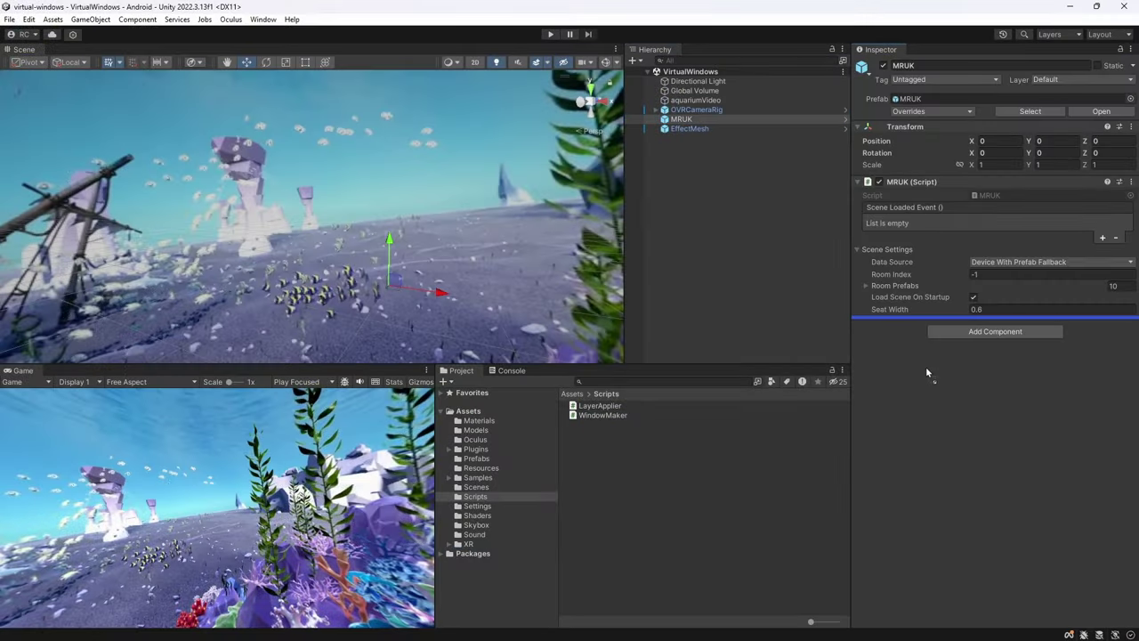
left_click_drag(926, 372, 926, 372)
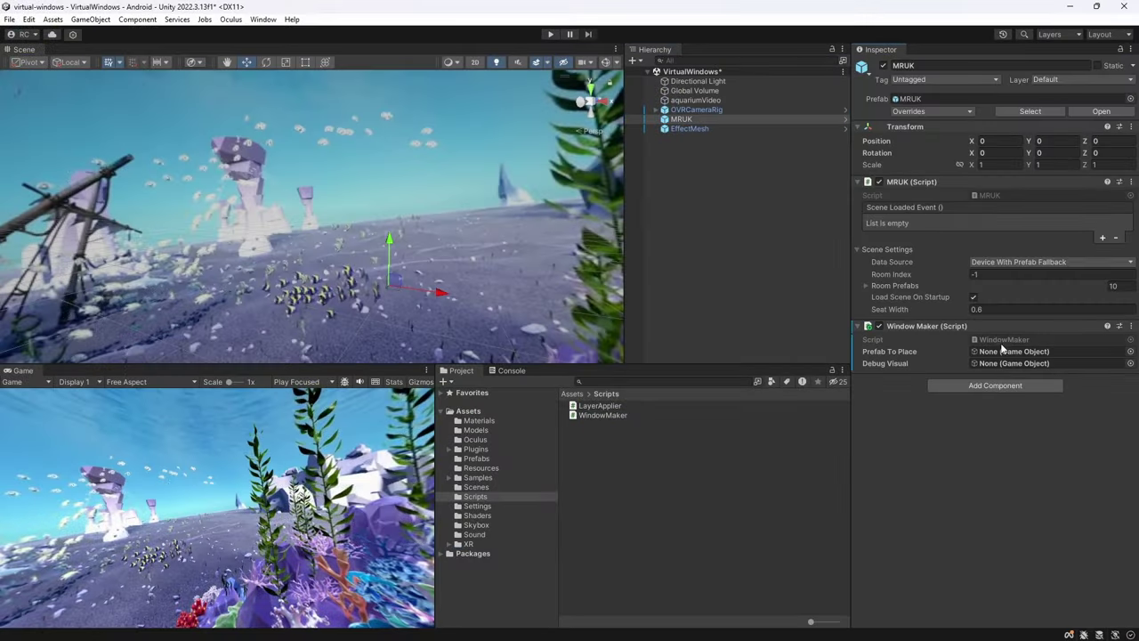
Add a Scene Loaded Event entry on MRUK that calls WindowMaker.Initialized
left_click(1103, 239)
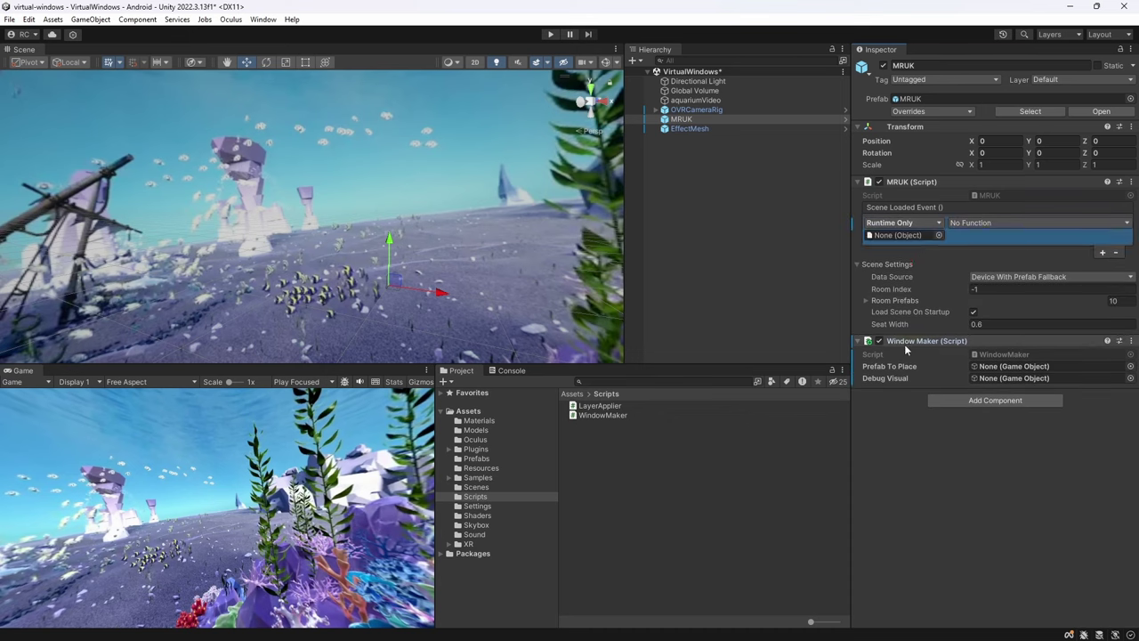
mouse_move(1038, 295)
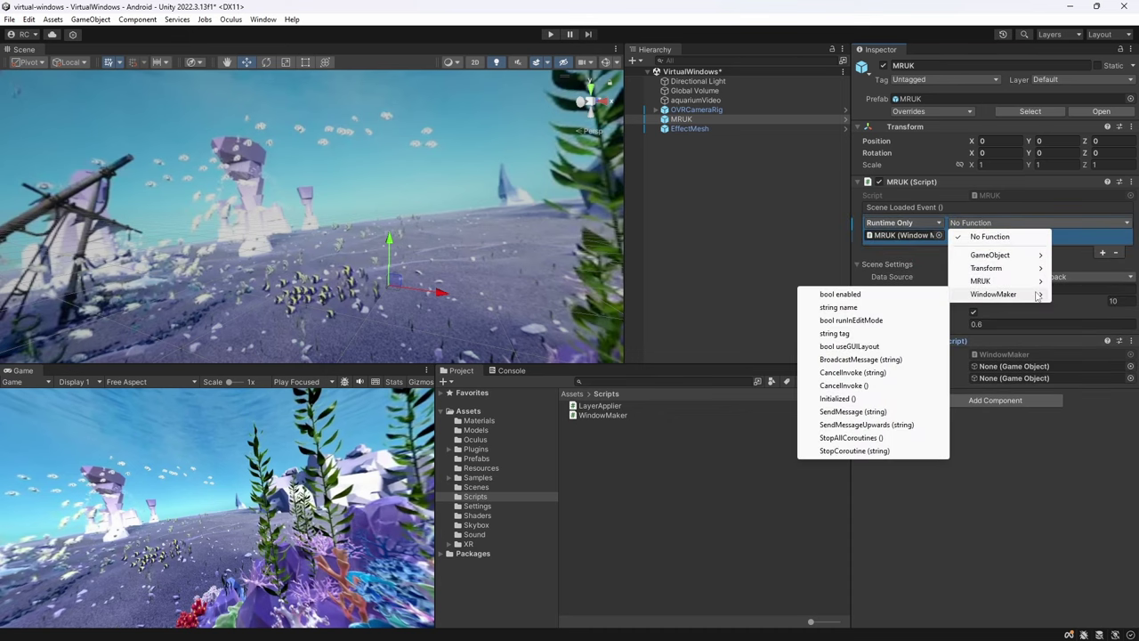
left_click(837, 400)
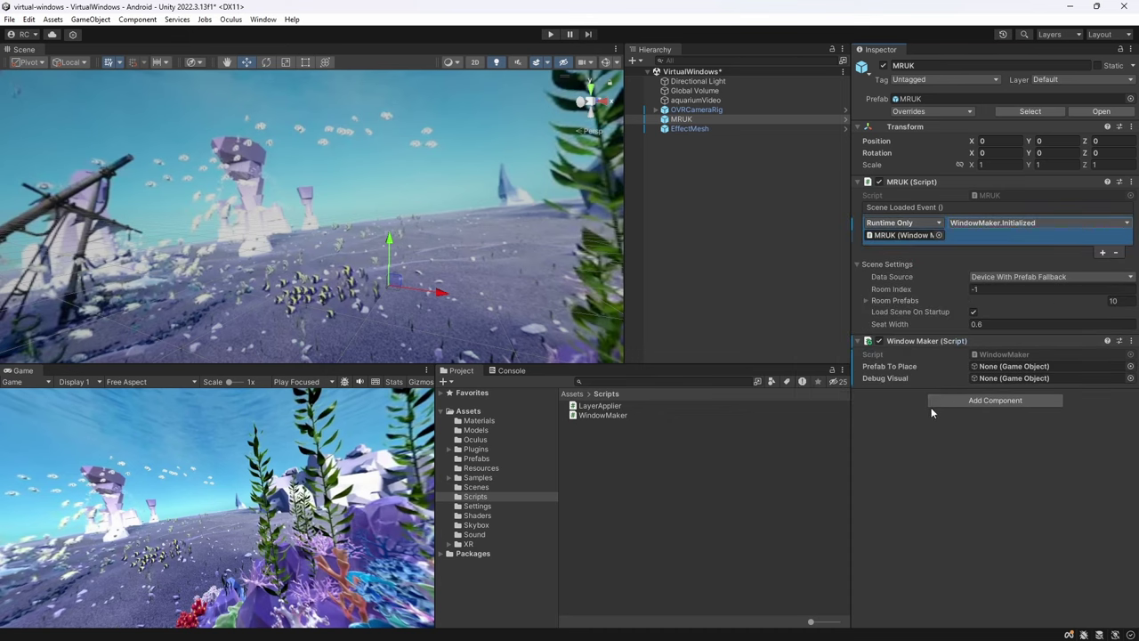
Add an Audio Source to MRUK with Play On Awake off and clip big-bubble-2-169074, and set Window as Window Maker's Prefab To Place
left_click(979, 401)
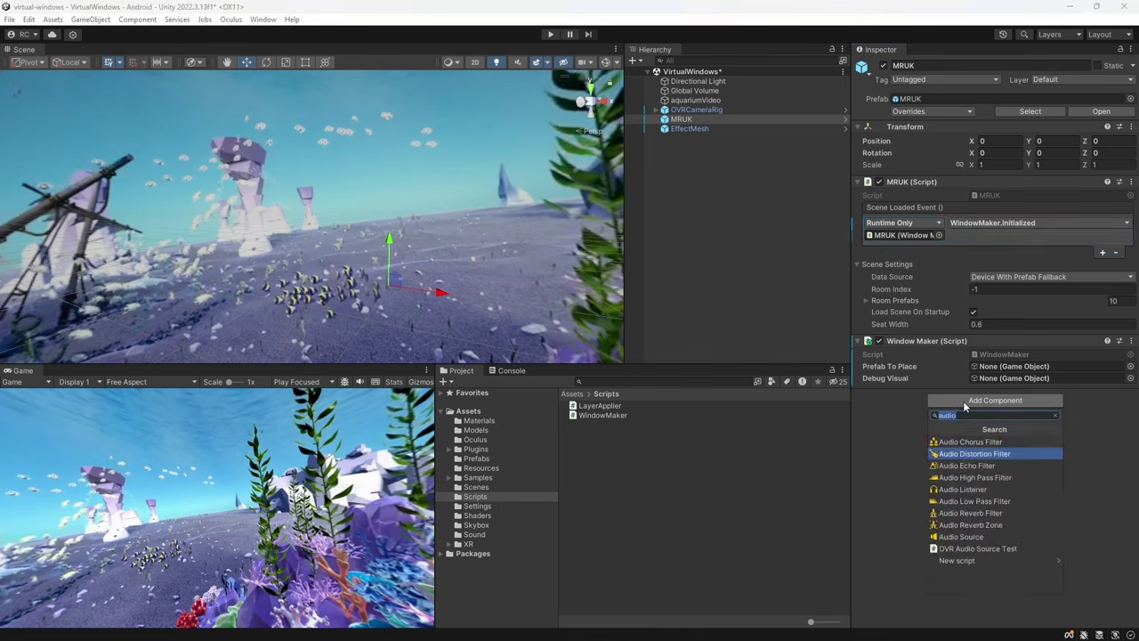
key("Down")
key("Down")
key("Down")
key("Down")
key("Down")
key("Down")
key("Down")
key("Return")
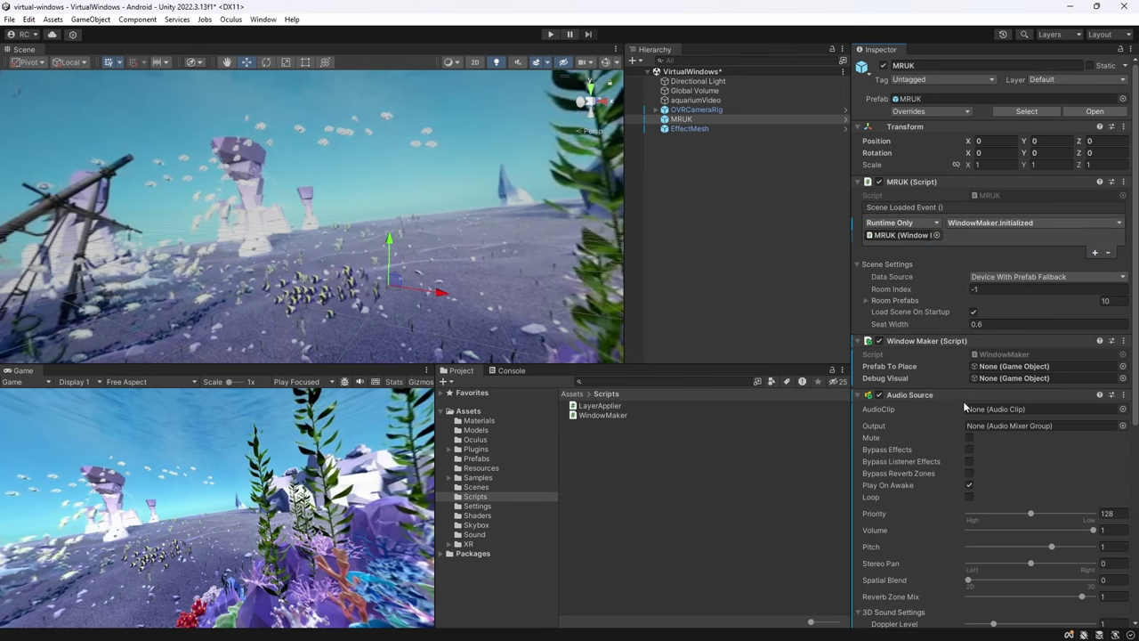
left_click(969, 485)
left_click(1122, 408)
double_click(927, 433)
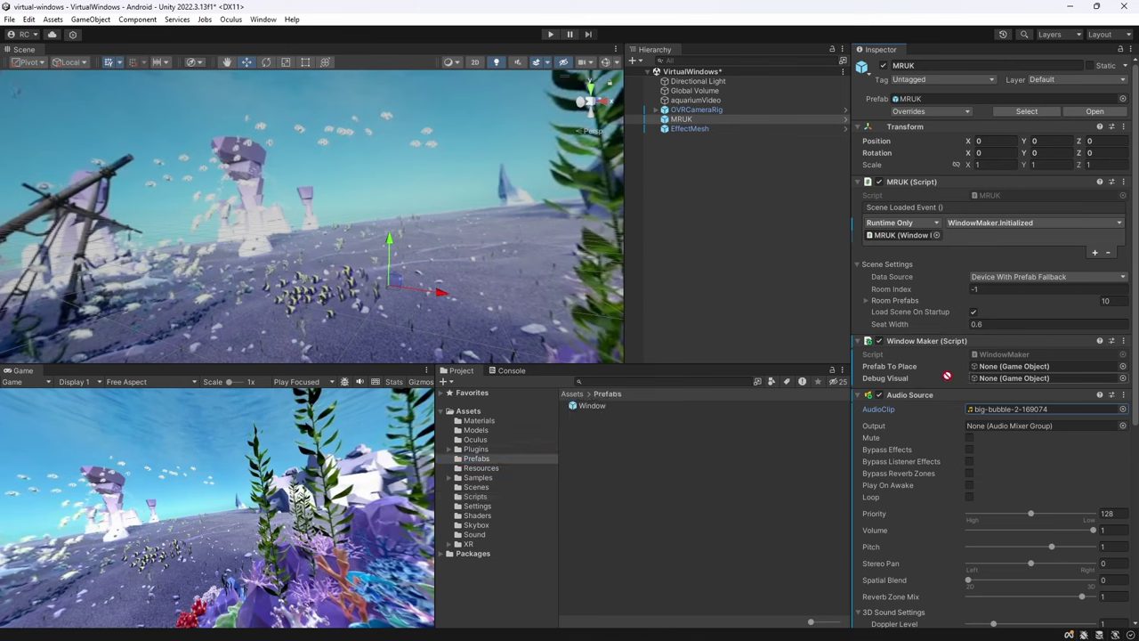
Create a sphere in the scene, reset its transform and set its scale to 0.01 on all axes
right_click(700, 178)
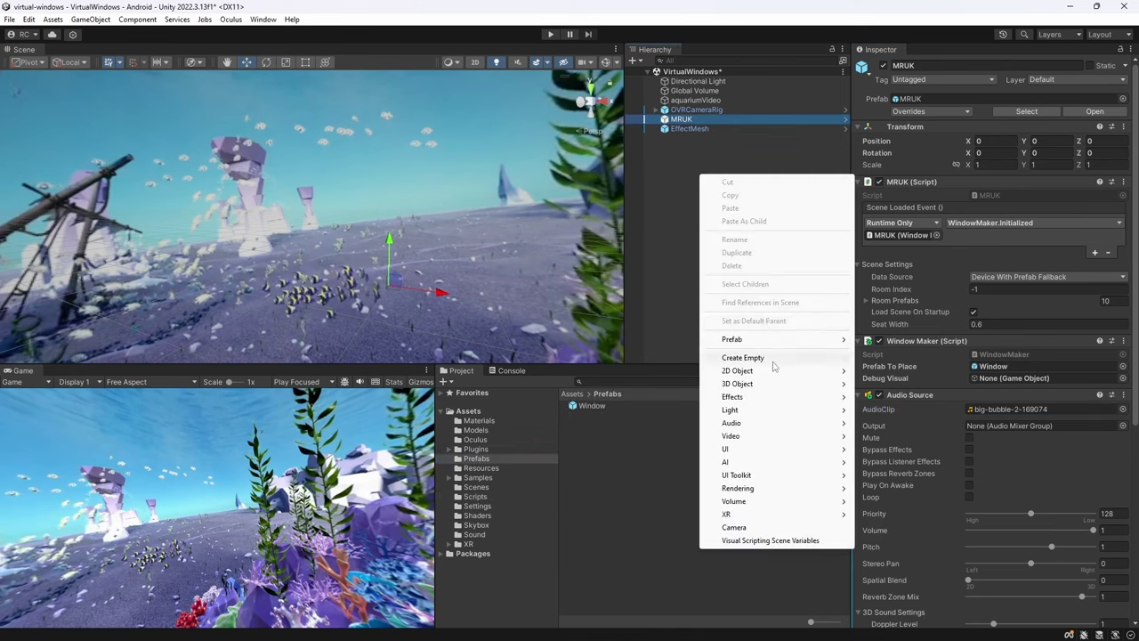
mouse_move(801, 384)
left_click(886, 397)
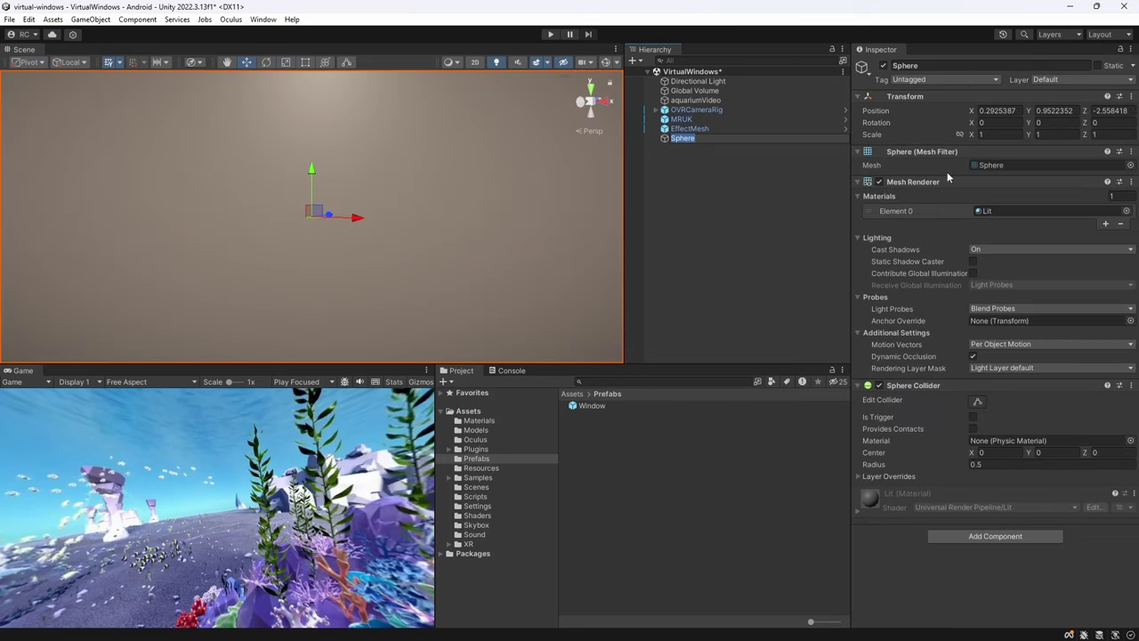
left_click(1131, 96)
left_click(1024, 104)
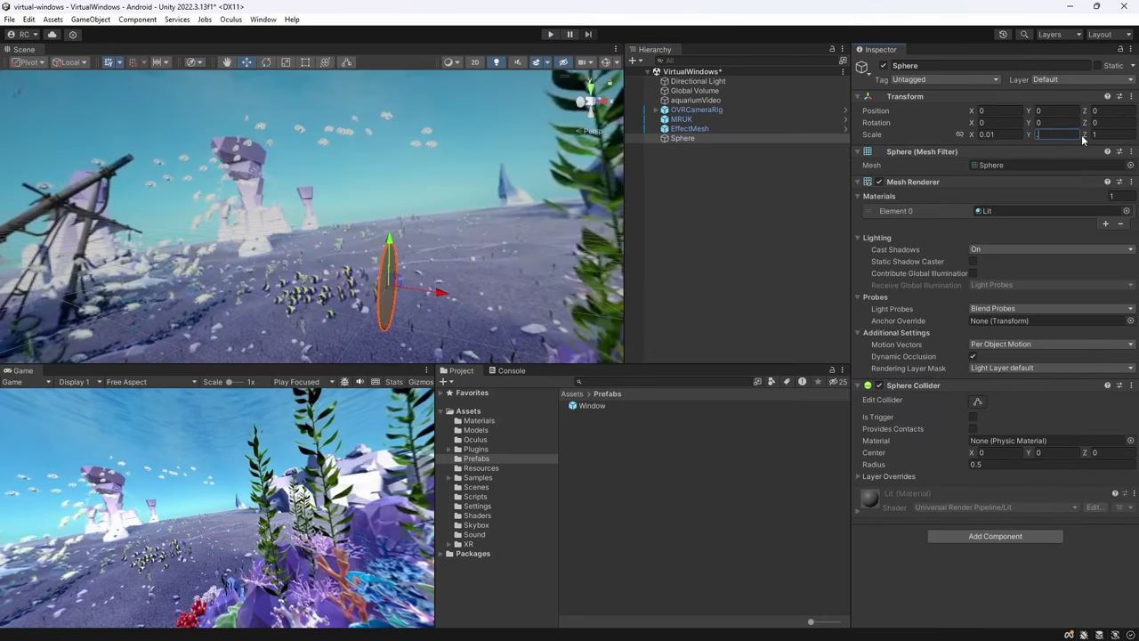
Save the sphere as a prefab in the Prefabs folder and delete it from the scene
left_click_drag(676, 145, 605, 427)
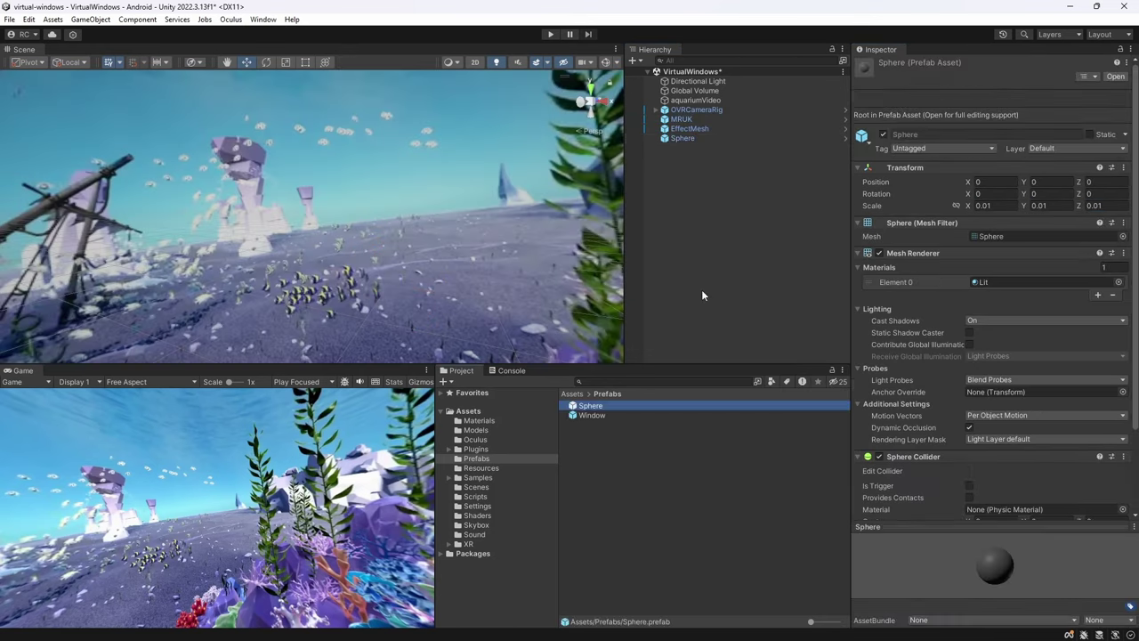
key("Delete")
Assign the Sphere prefab as the Debug Visual of MRUK's Window Maker script and save the scene
left_click(682, 118)
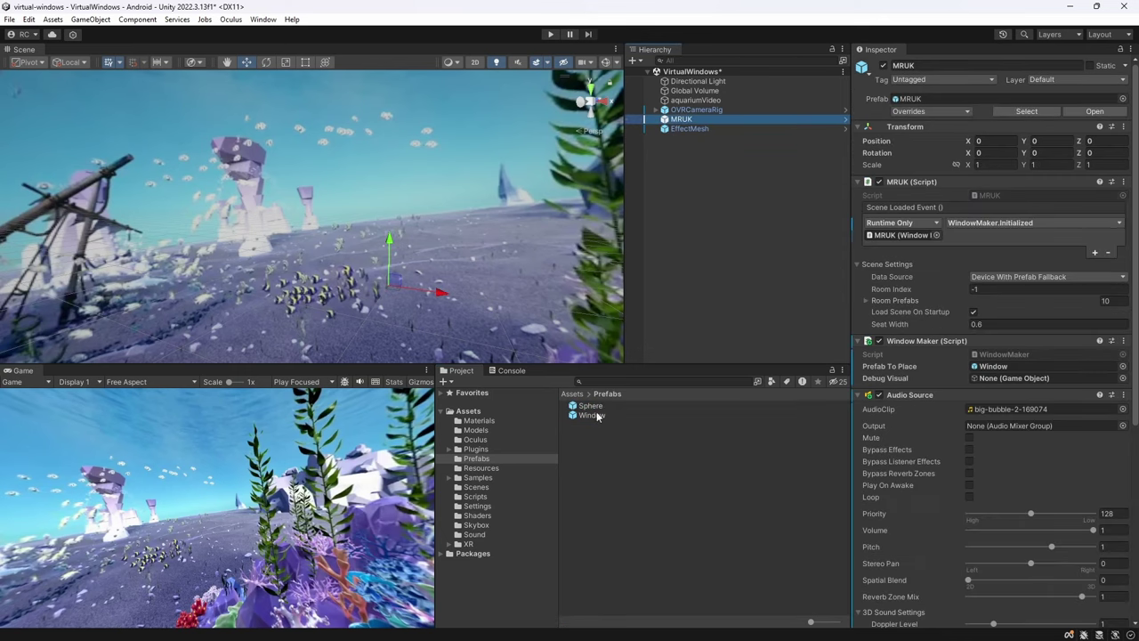
key("ctrl+s")
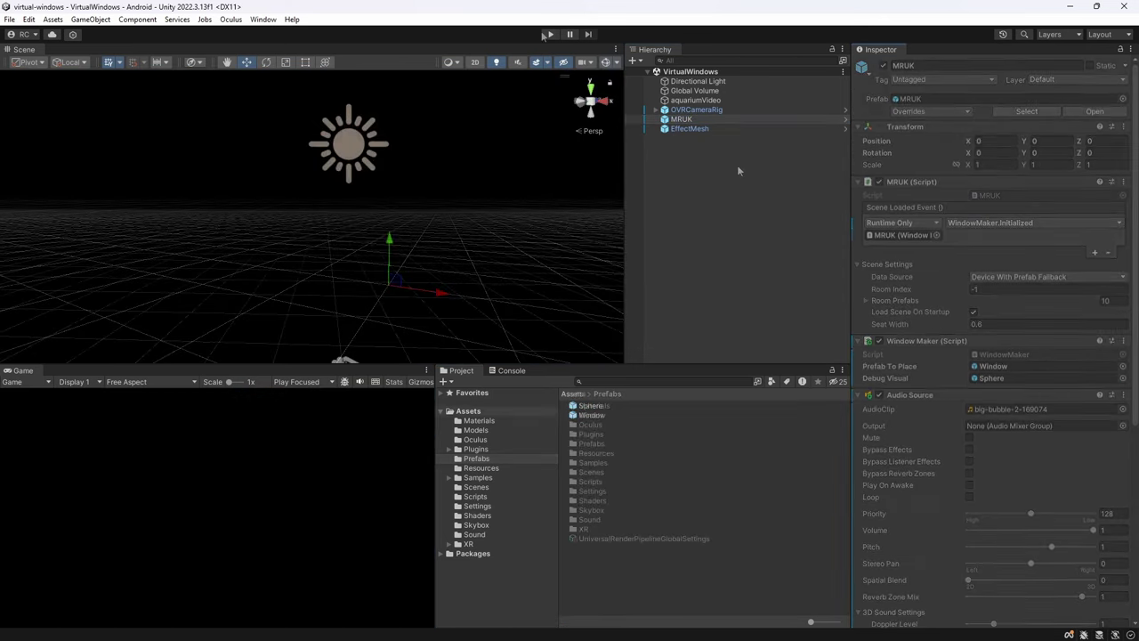
Open the EffectMesh object's component settings for review
left_click(697, 128)
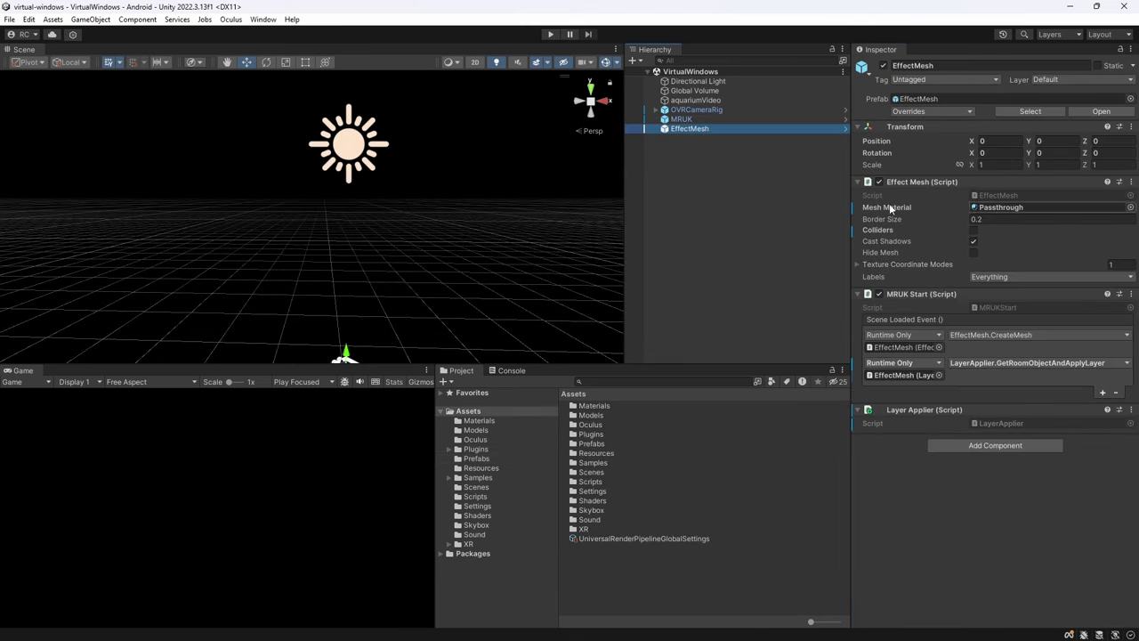